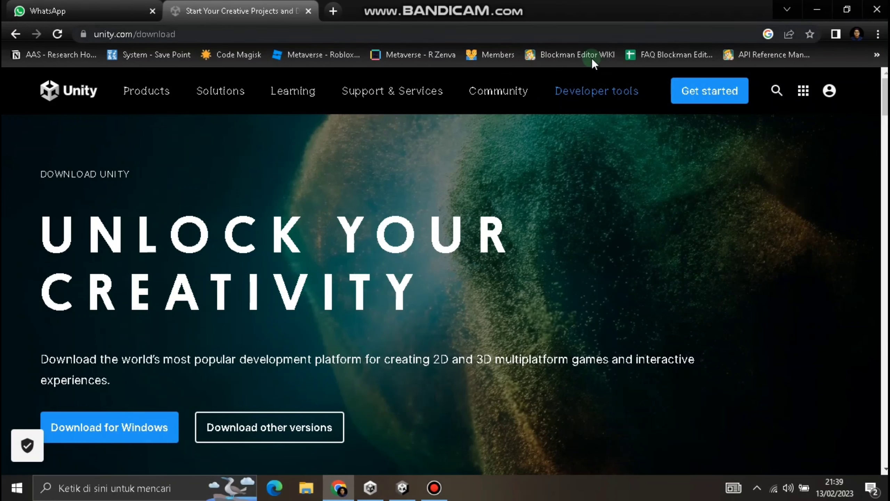
Start the Unity Hub installer download for Windows and cancel saving the file.
{"action": "mouse_move", "coordinate": [592, 91]}
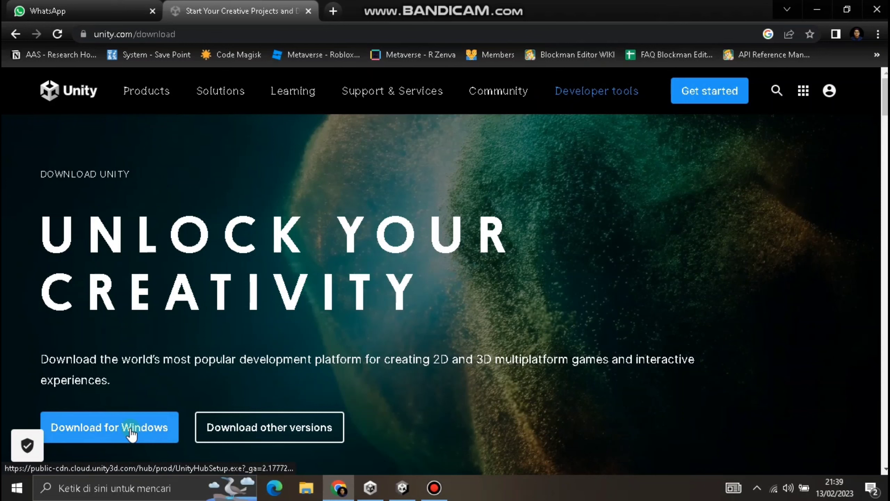
{"action": "left_click", "coordinate": [139, 434]}
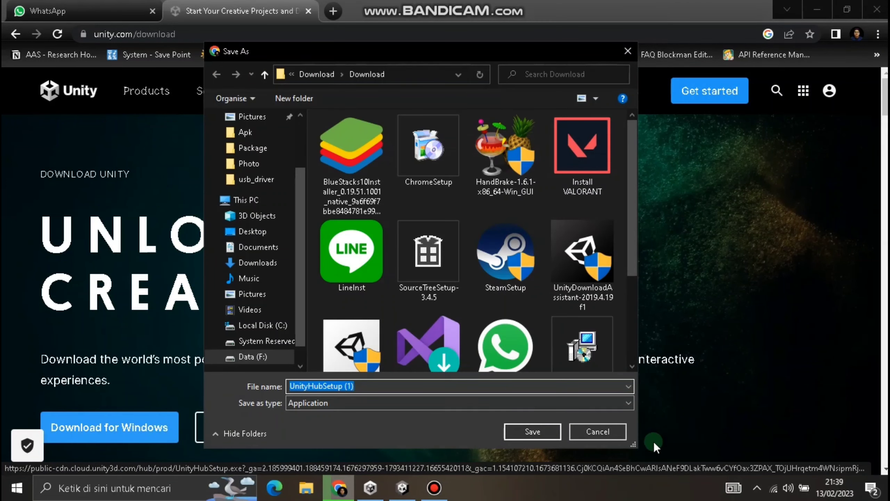
{"action": "left_click", "coordinate": [614, 438]}
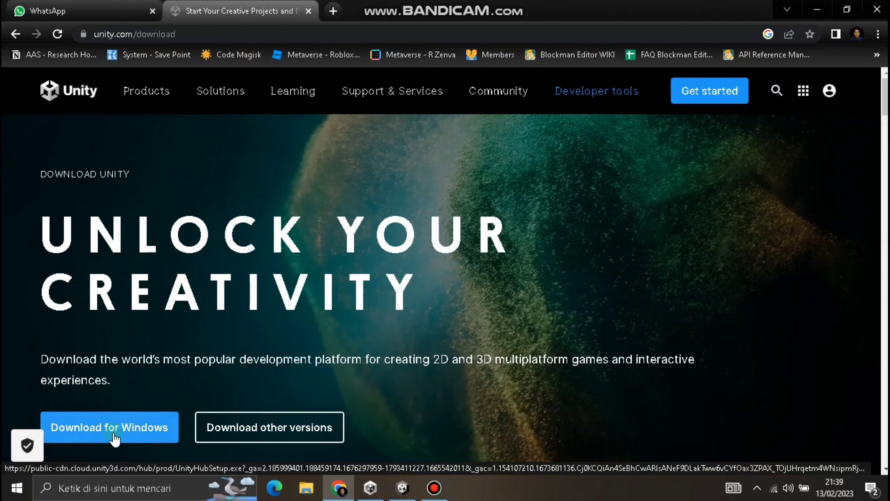
Switch to Unity Hub, minimise the browser, and look over the available account options.
{"action": "left_click", "coordinate": [371, 491]}
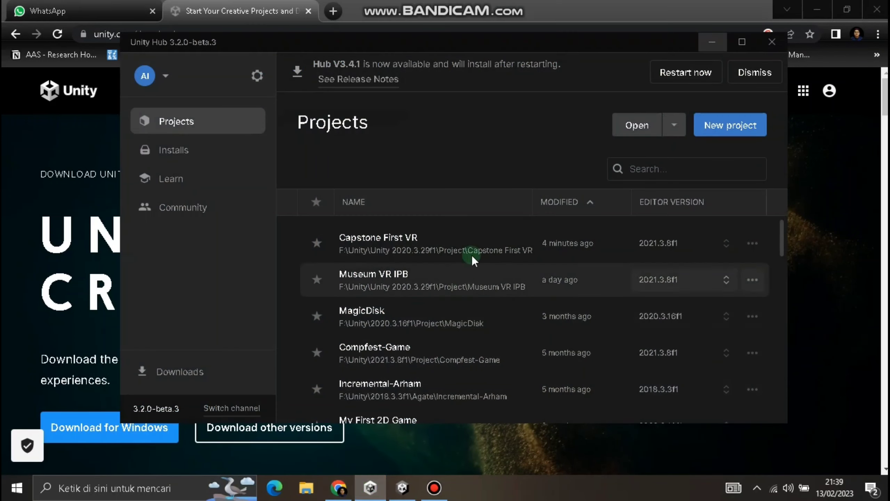
{"action": "left_click", "coordinate": [819, 9]}
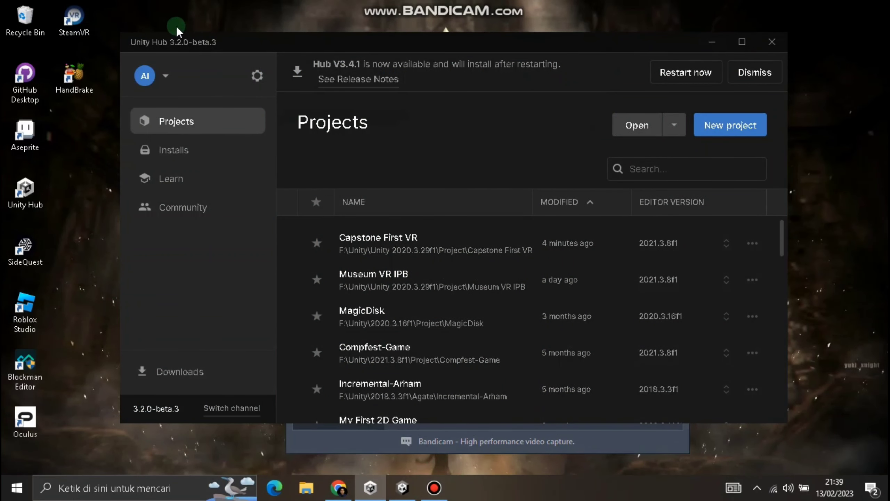
{"action": "left_click", "coordinate": [162, 79]}
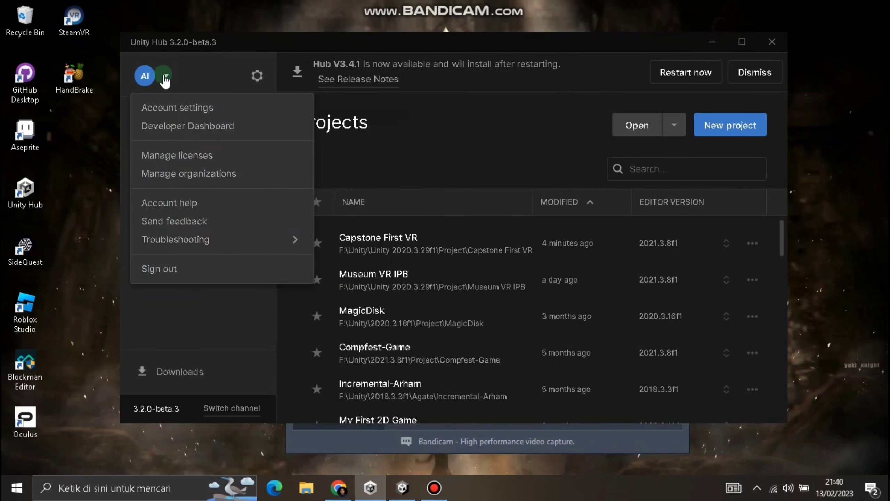
{"action": "left_click", "coordinate": [190, 63]}
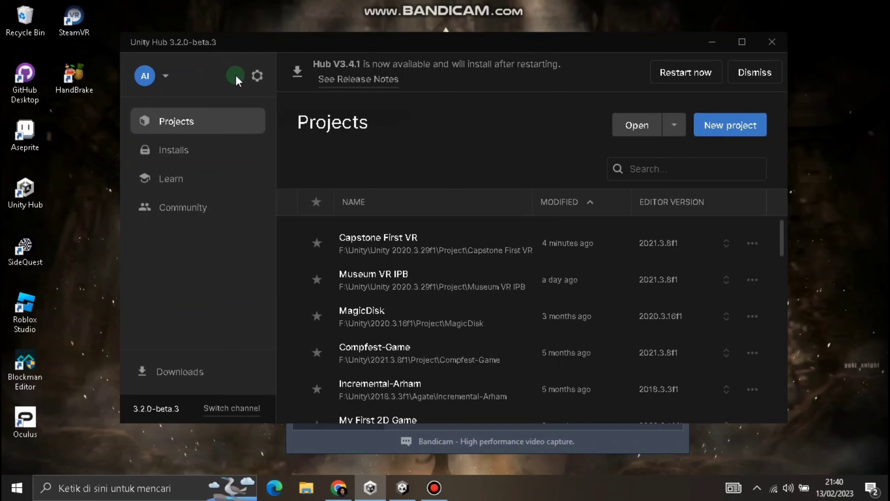
Examine the free personal license activation and its terms in the Hub preferences, and close them without activating a license.
{"action": "left_click", "coordinate": [258, 74]}
{"action": "left_click", "coordinate": [236, 197]}
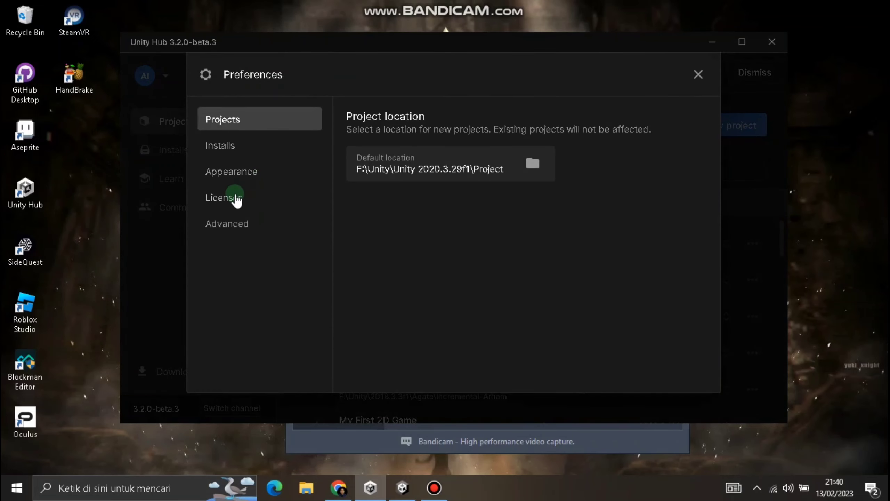
{"action": "left_click", "coordinate": [691, 125]}
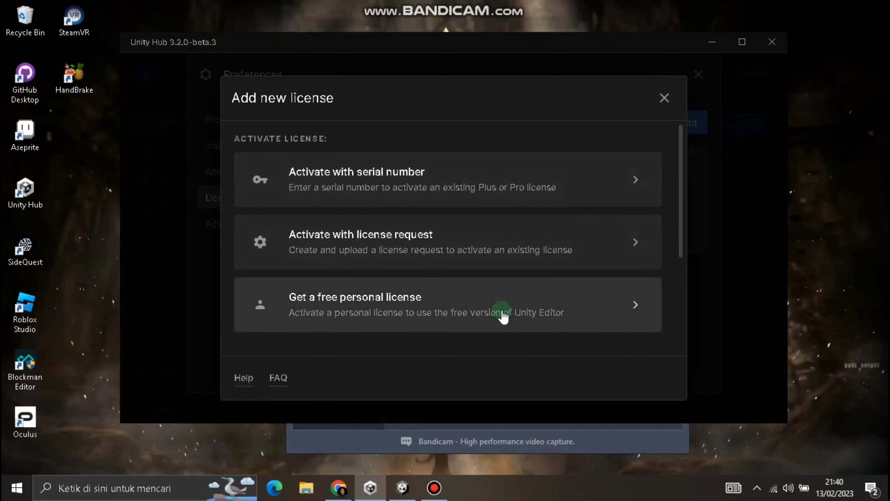
{"action": "left_click", "coordinate": [503, 315]}
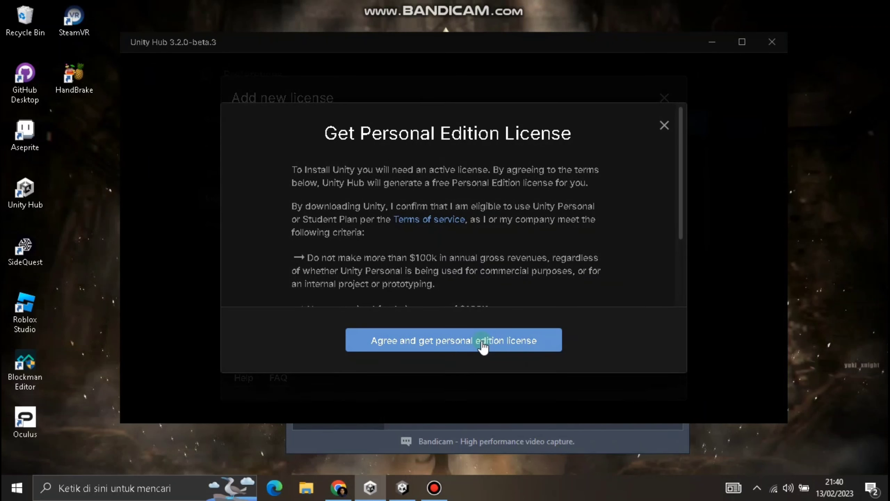
{"action": "left_click", "coordinate": [664, 123]}
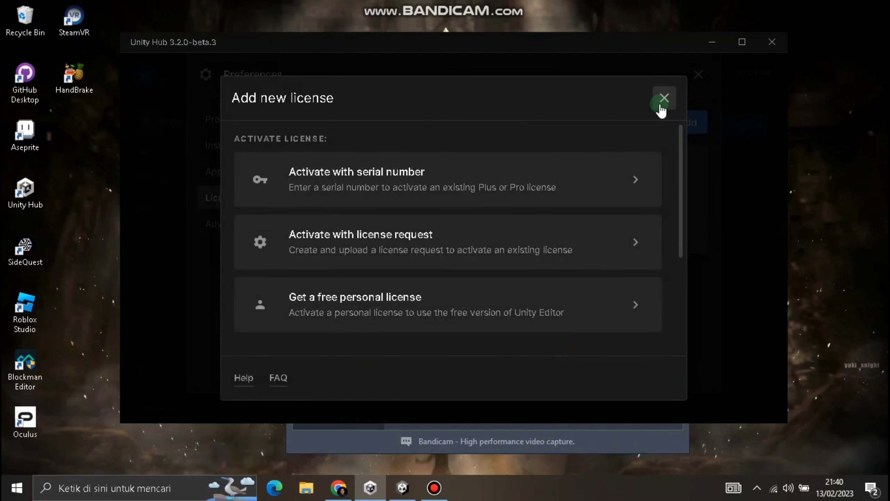
{"action": "left_click", "coordinate": [663, 102]}
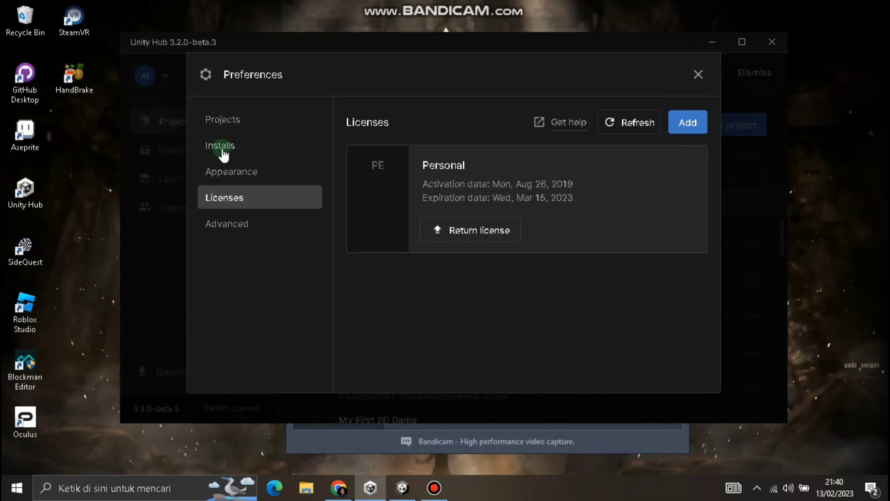
{"action": "left_click", "coordinate": [698, 74]}
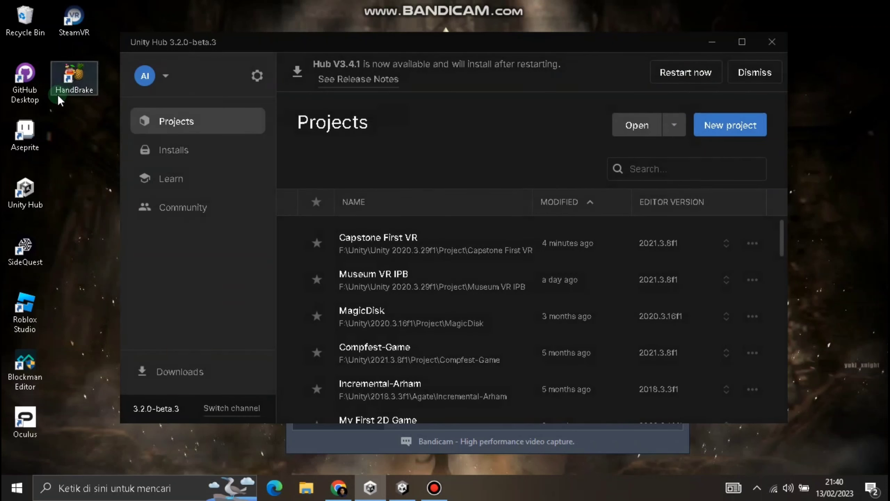
Choose Unity Editor 2021.3.18f1 LTS for installation with Android Build Support, OpenJDK and Android SDK & NDK Tools.
{"action": "left_click", "coordinate": [174, 151]}
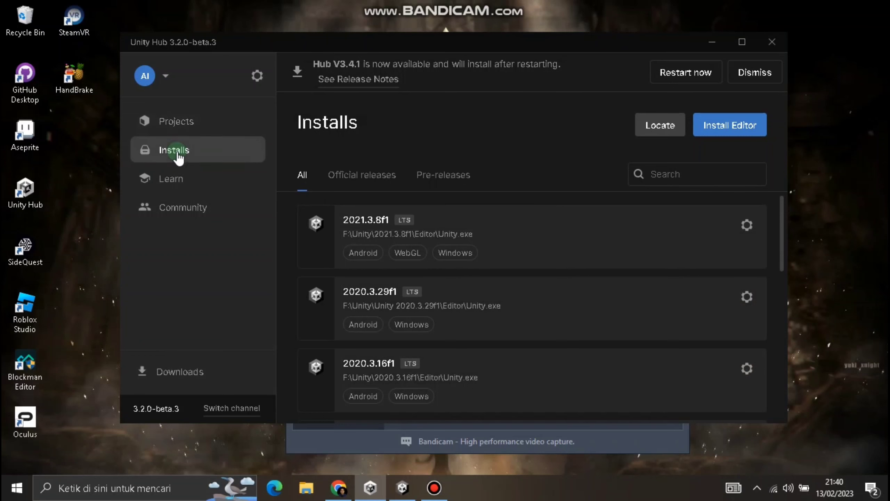
{"action": "left_click", "coordinate": [729, 138]}
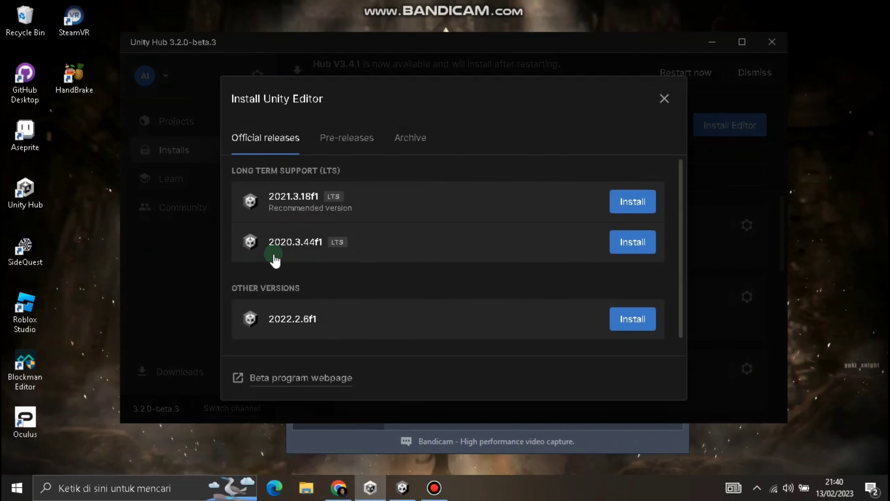
{"action": "left_click", "coordinate": [301, 187]}
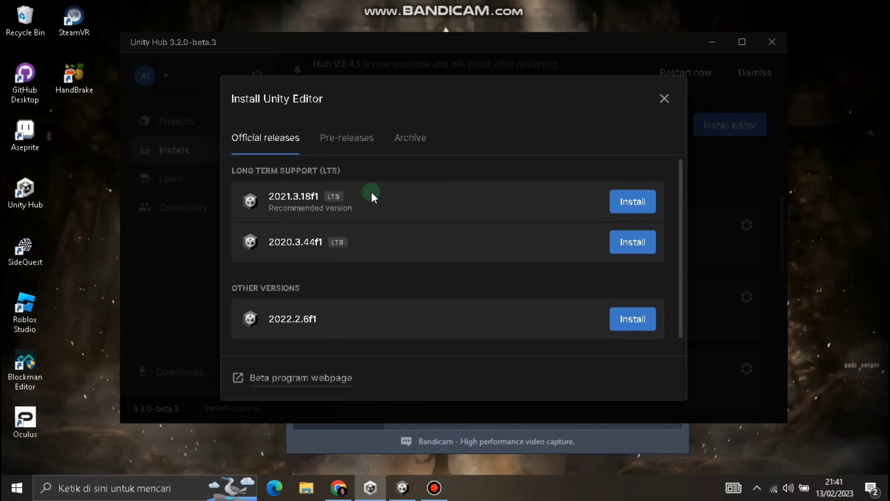
{"action": "left_click", "coordinate": [630, 206]}
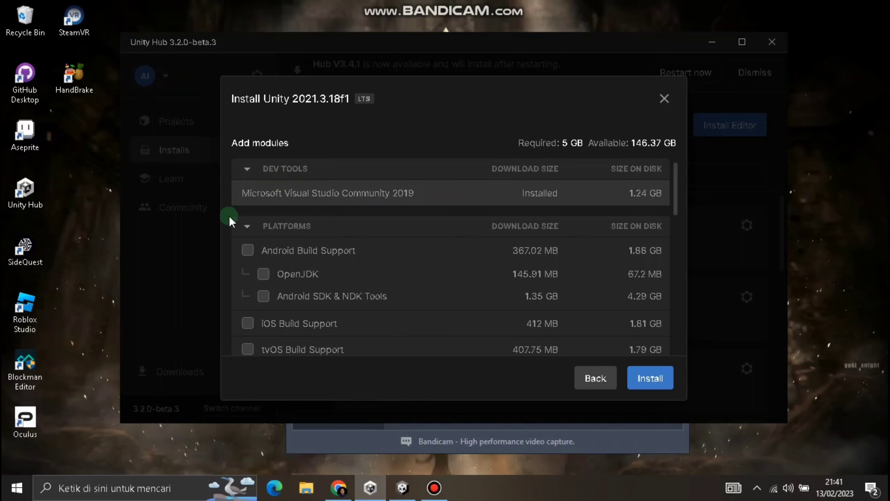
{"action": "left_click", "coordinate": [248, 250]}
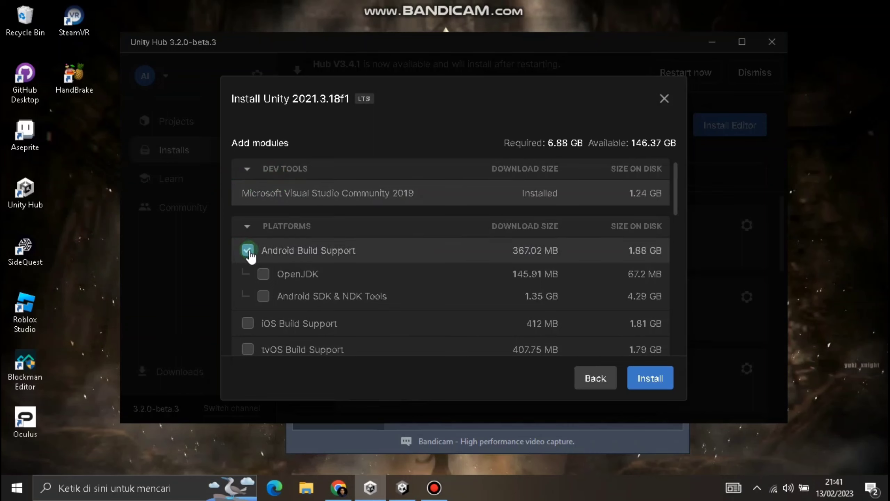
{"action": "left_click", "coordinate": [265, 278]}
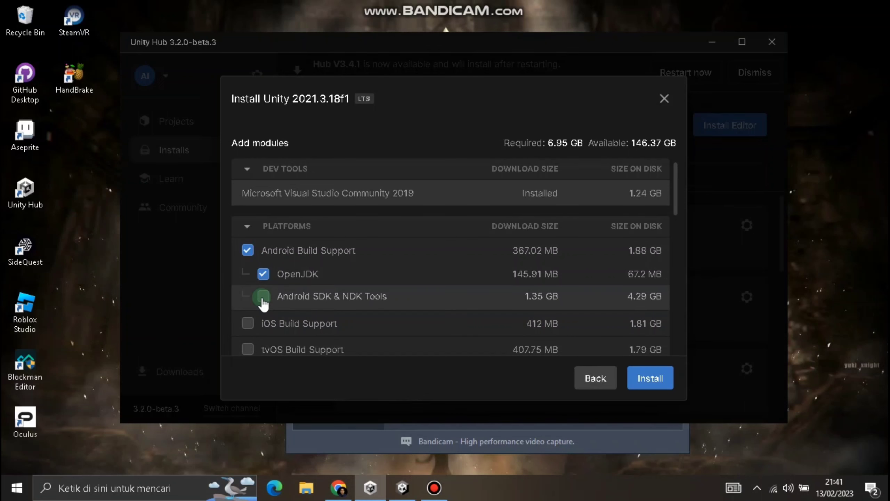
{"action": "left_click", "coordinate": [263, 297]}
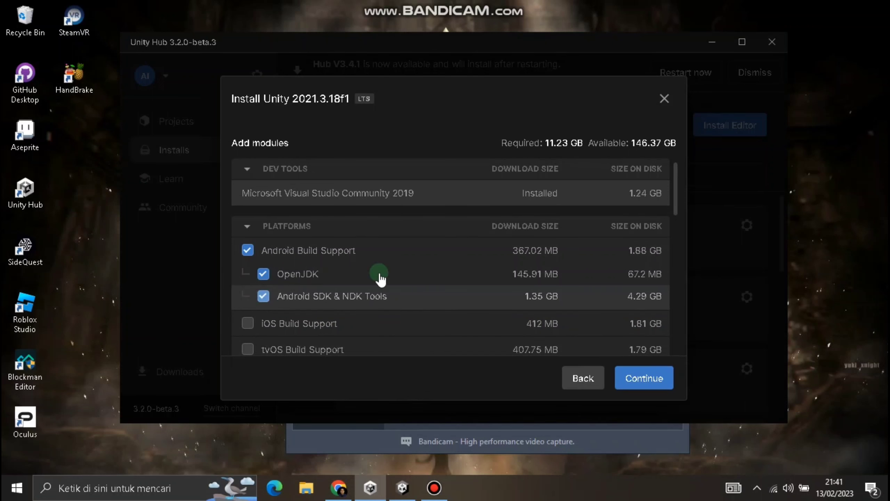
Accept the Android SDK and NDK license terms, and close the editor installation without starting it.
{"action": "left_click", "coordinate": [628, 386]}
{"action": "left_click", "coordinate": [239, 345]}
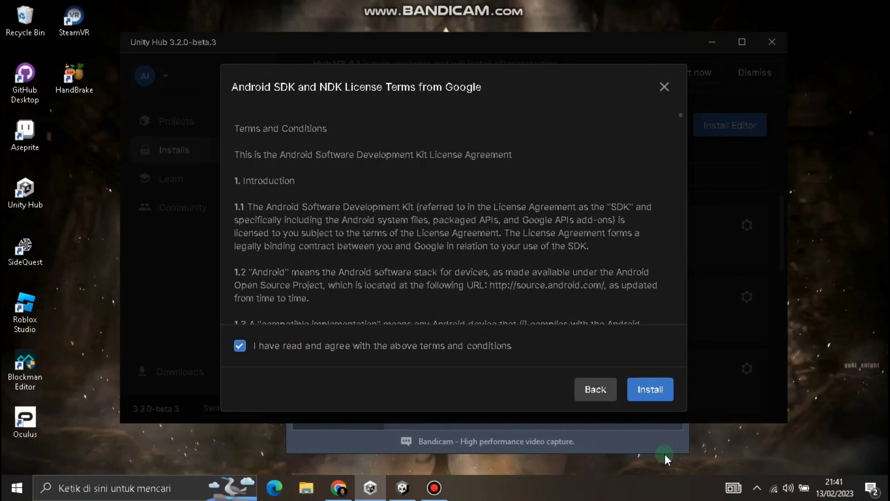
{"action": "left_click", "coordinate": [662, 403]}
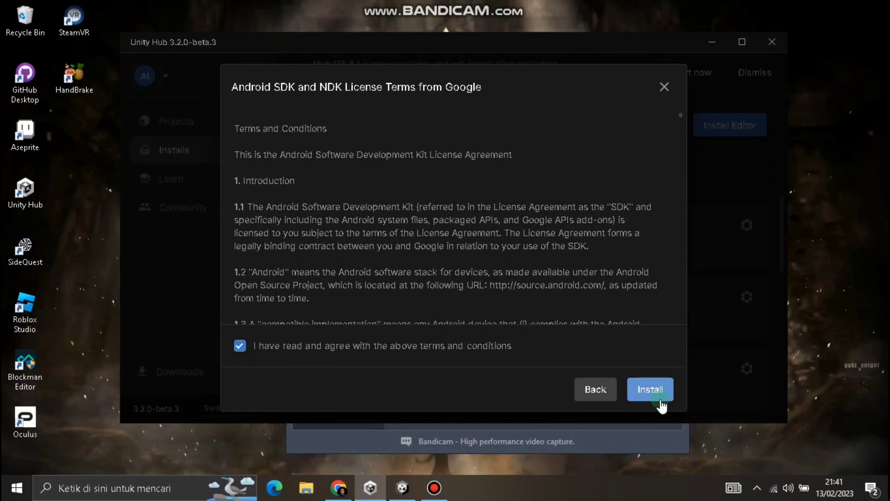
{"action": "left_click", "coordinate": [666, 86]}
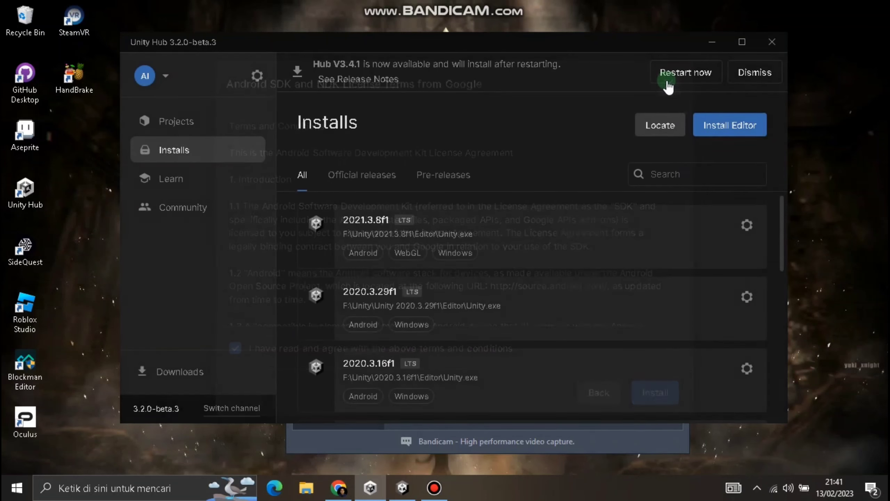
{"action": "left_click", "coordinate": [385, 220]}
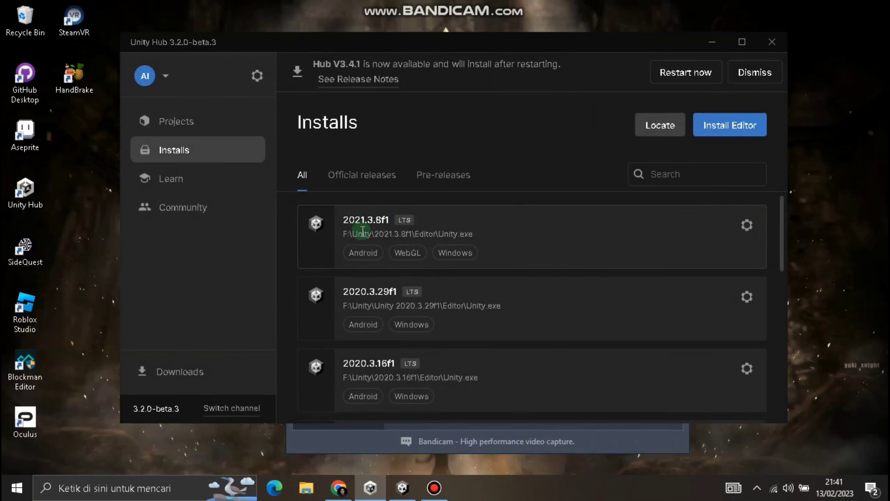
{"action": "left_click", "coordinate": [267, 210]}
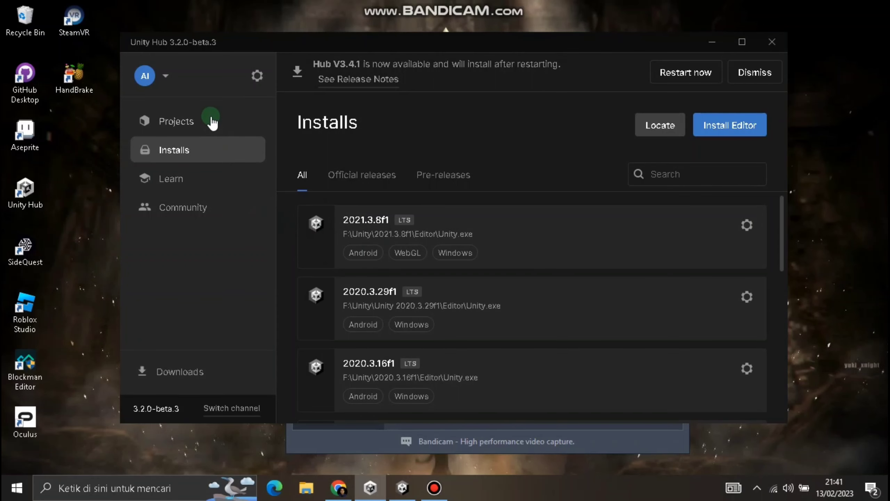
Set up a new 3D Core project on editor version 2021.3.8f1, named "Capstone First VR 360".
{"action": "left_click", "coordinate": [175, 123]}
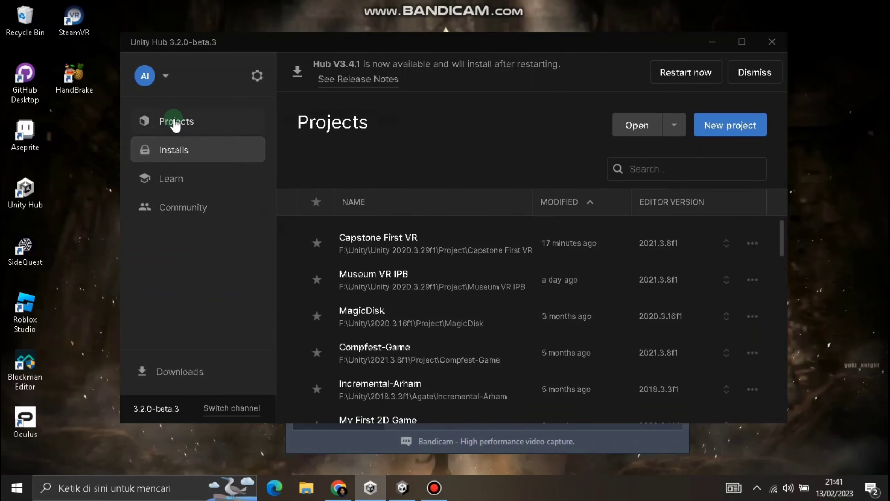
{"action": "left_click", "coordinate": [722, 132]}
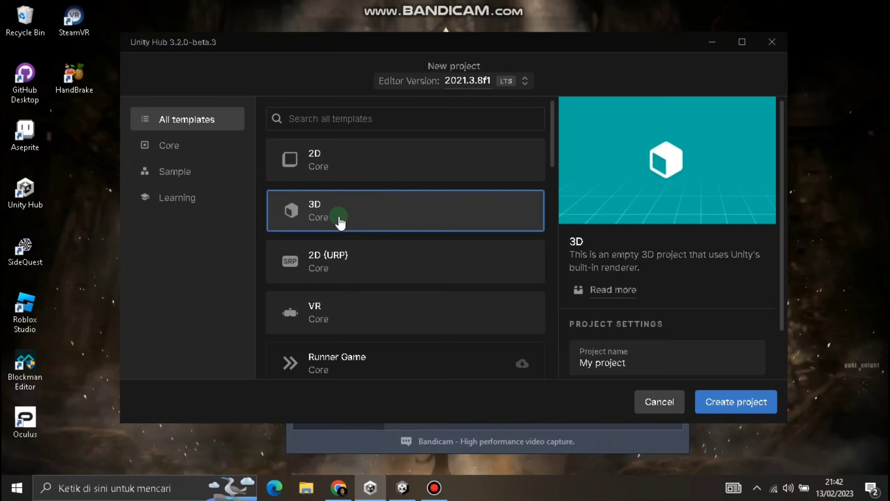
{"action": "scroll", "coordinate": [636, 272], "scroll_direction": "down", "scroll_amount": 2}
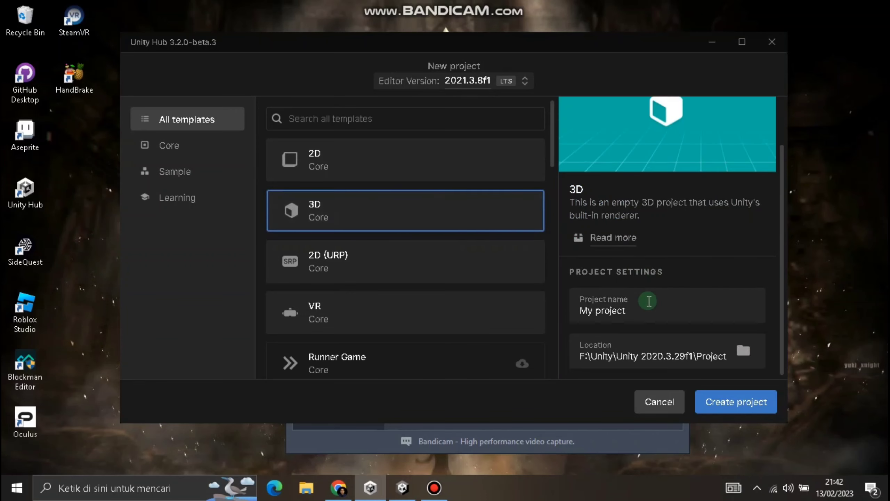
{"action": "left_click", "coordinate": [583, 308]}
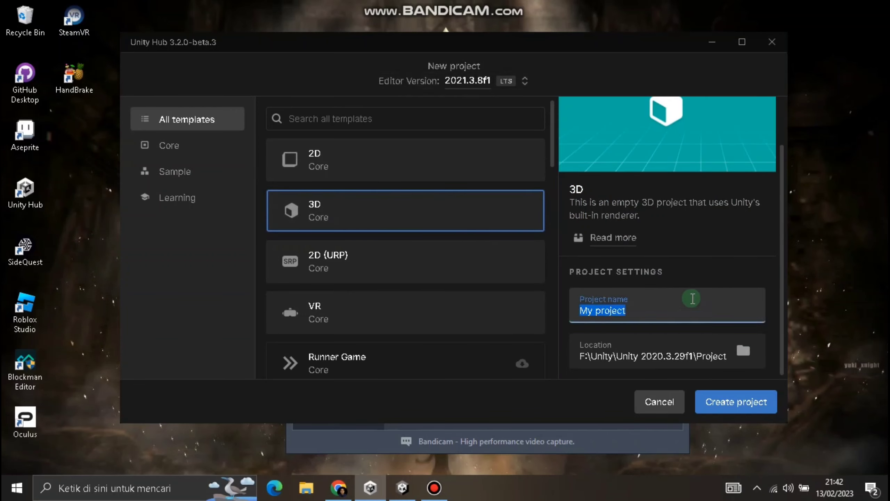
{"action": "type", "text": "Capstone First "}
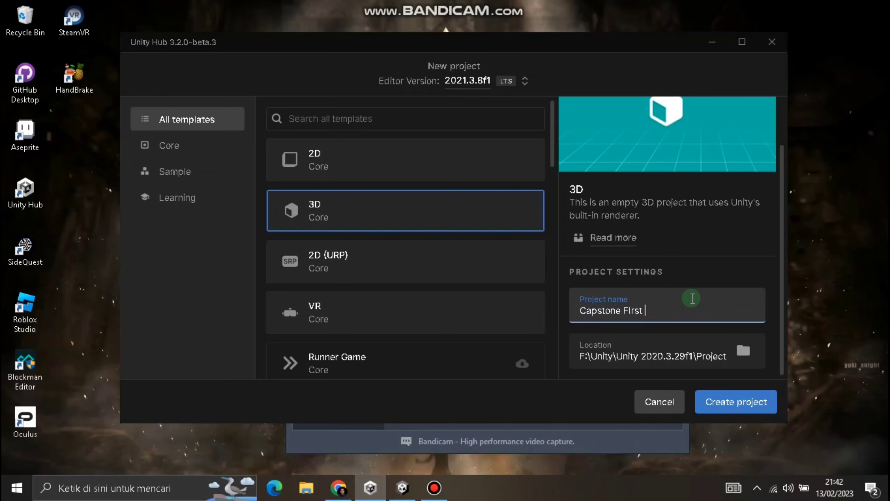
{"action": "type", "text": "VR"}
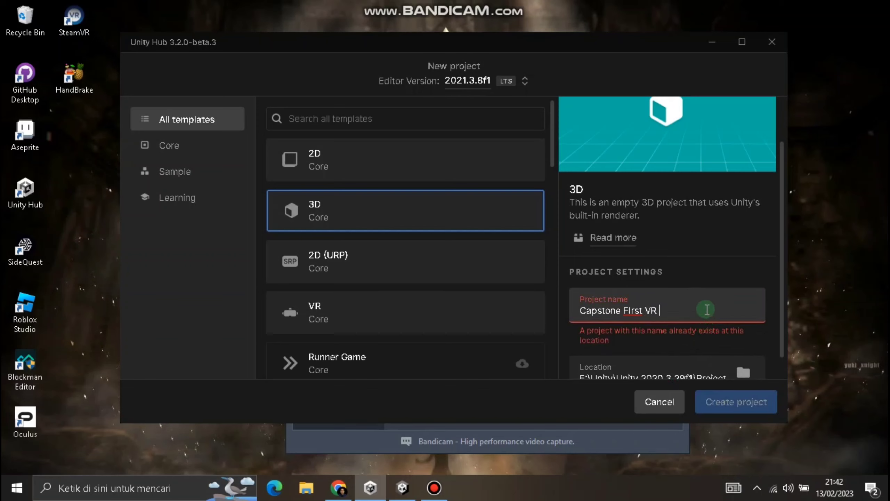
{"action": "type", "text": " 360"}
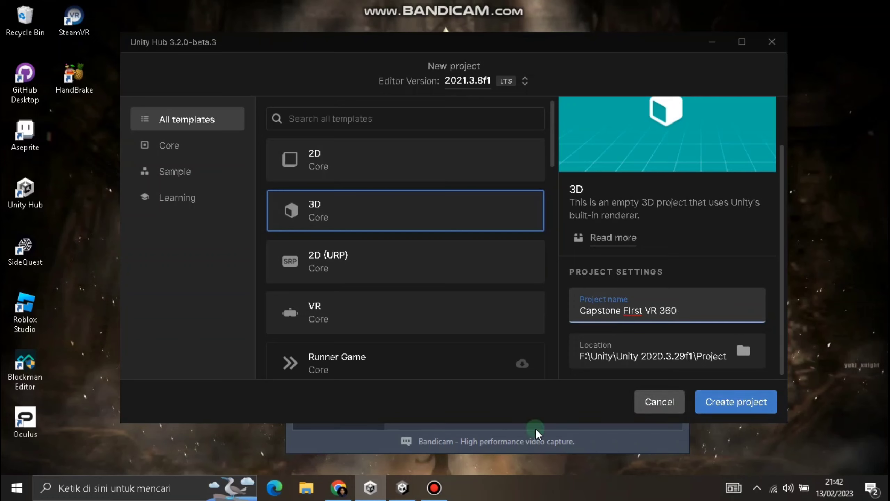
Switch to the Unity Editor with the Capstone First VR project and open the Package Manager.
{"action": "left_click", "coordinate": [399, 490]}
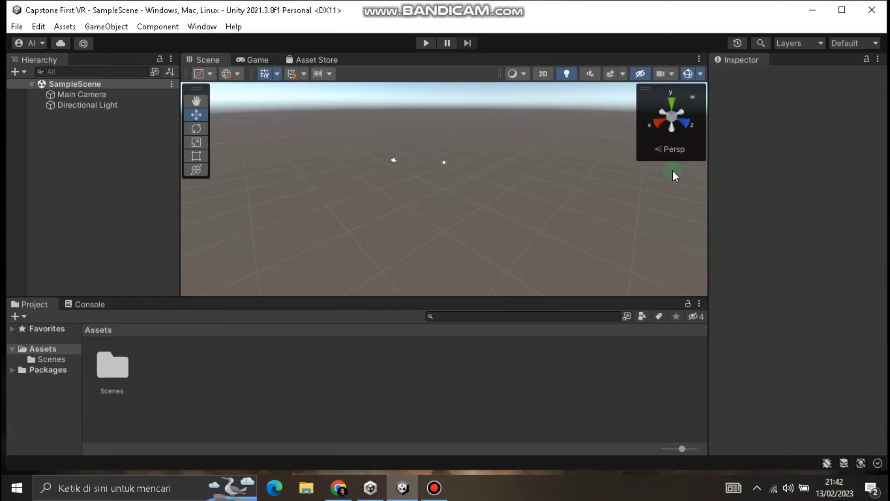
{"action": "left_click", "coordinate": [199, 27]}
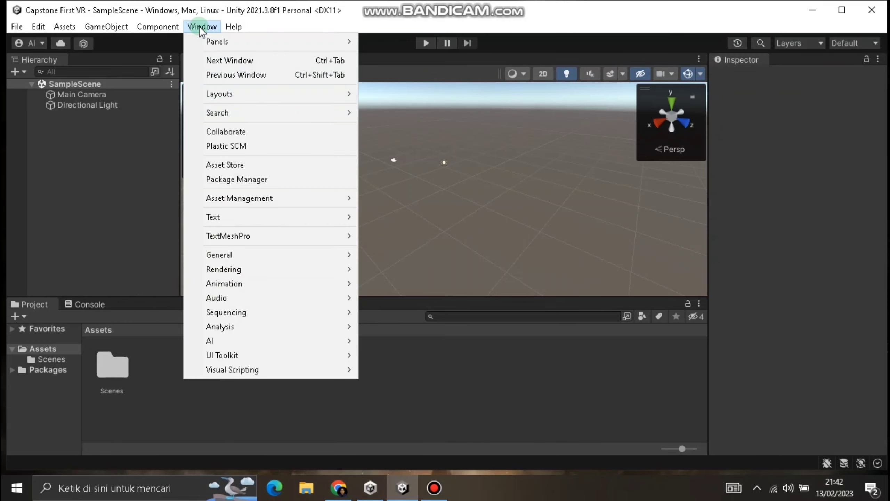
{"action": "left_click", "coordinate": [247, 179]}
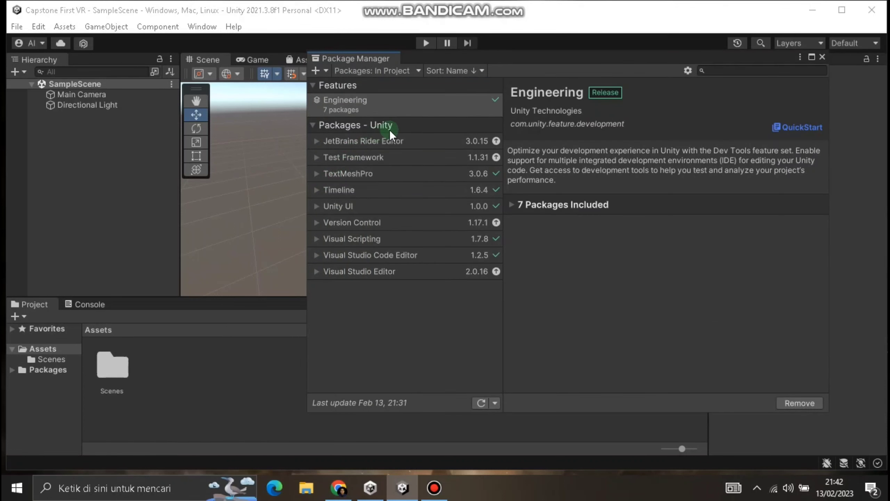
Enable pre-release packages in the advanced Package Manager project settings, accept the notice and close the settings.
{"action": "left_click", "coordinate": [687, 72]}
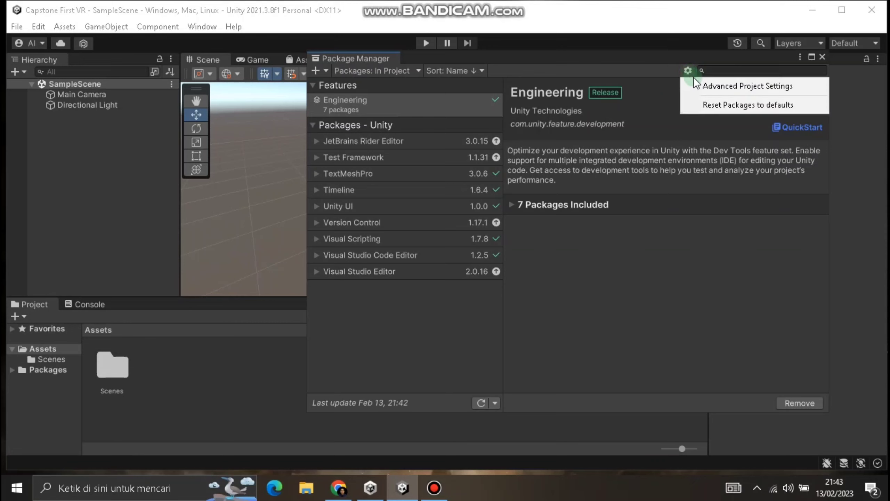
{"action": "left_click", "coordinate": [710, 87]}
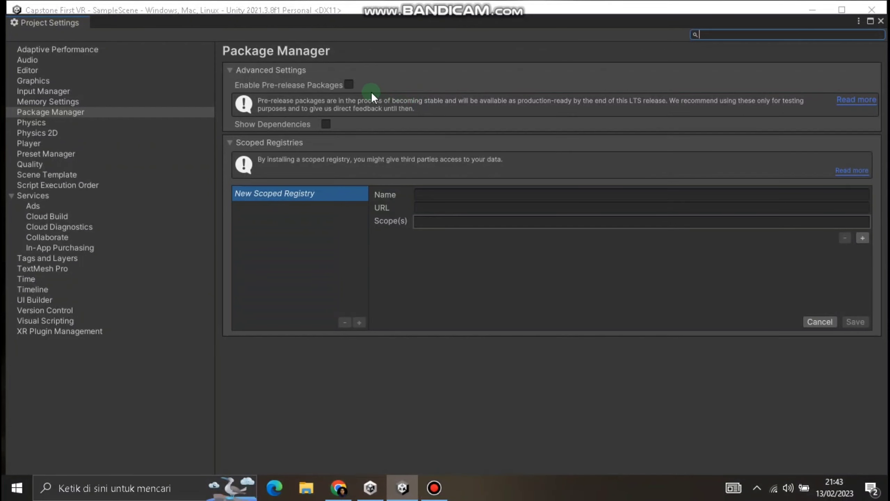
{"action": "left_click", "coordinate": [349, 85]}
{"action": "left_click", "coordinate": [497, 269]}
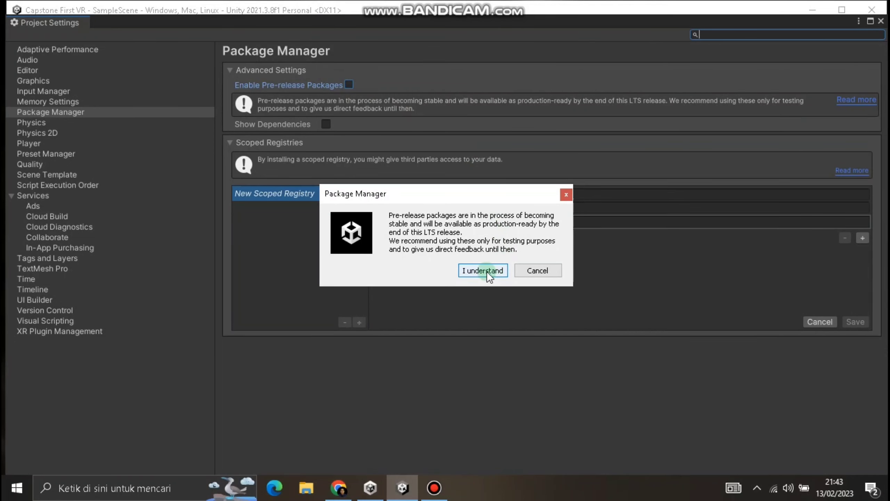
{"action": "left_click", "coordinate": [881, 22]}
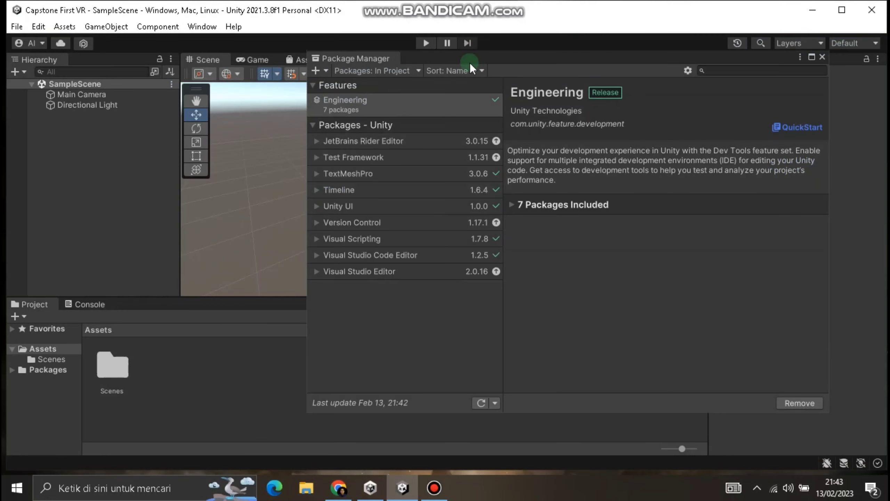
Add the package com.unity.xr.interaction.toolkit to the project from a git URL.
{"action": "left_click", "coordinate": [326, 70]}
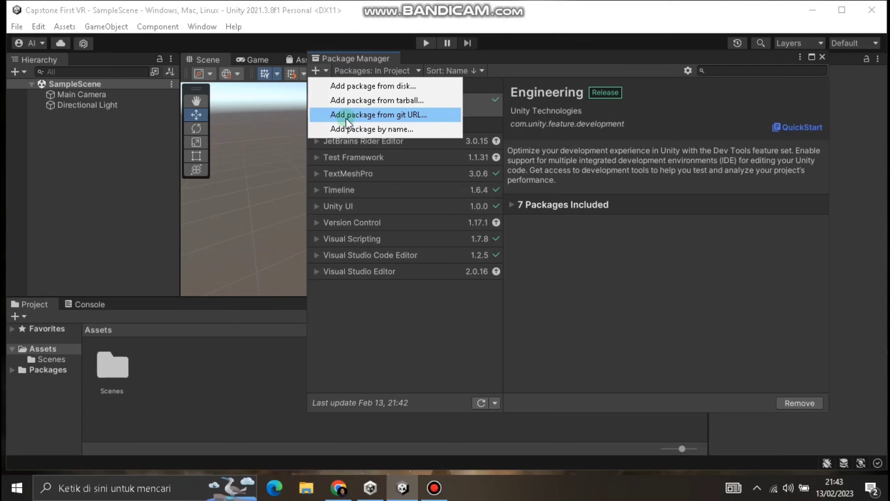
{"action": "left_click", "coordinate": [324, 70]}
{"action": "left_click", "coordinate": [324, 70]}
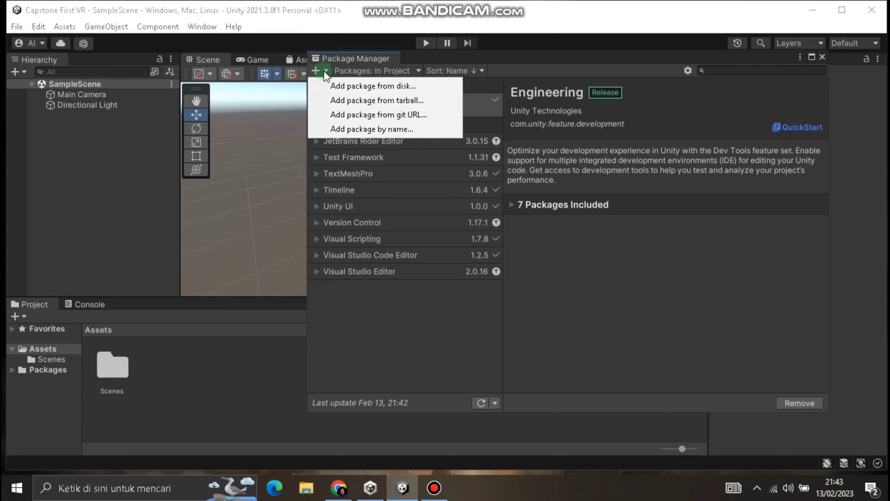
{"action": "left_click", "coordinate": [345, 112]}
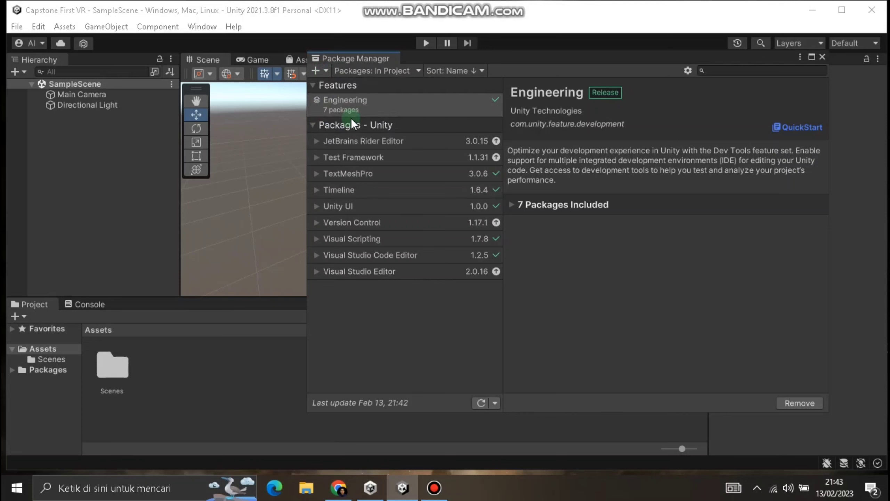
{"action": "left_click", "coordinate": [370, 99]}
{"action": "type", "text": "com.unity"}
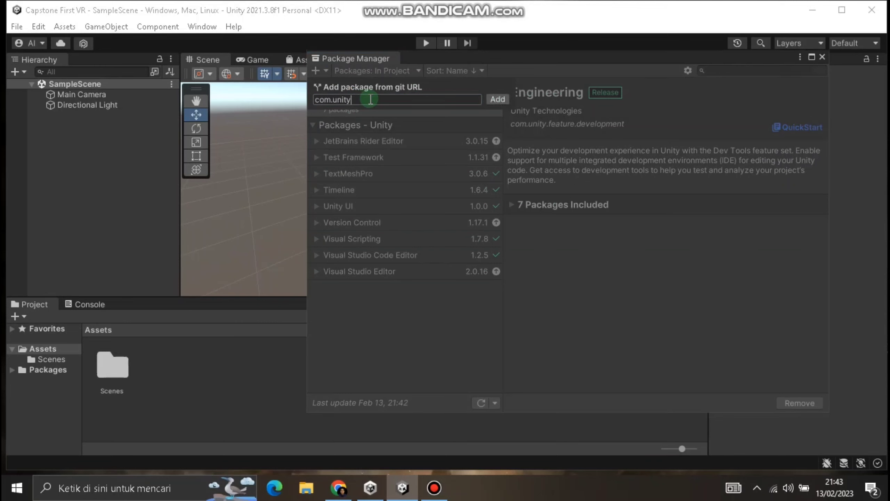
{"action": "type", "text": ".xr.interaction.toolkit"}
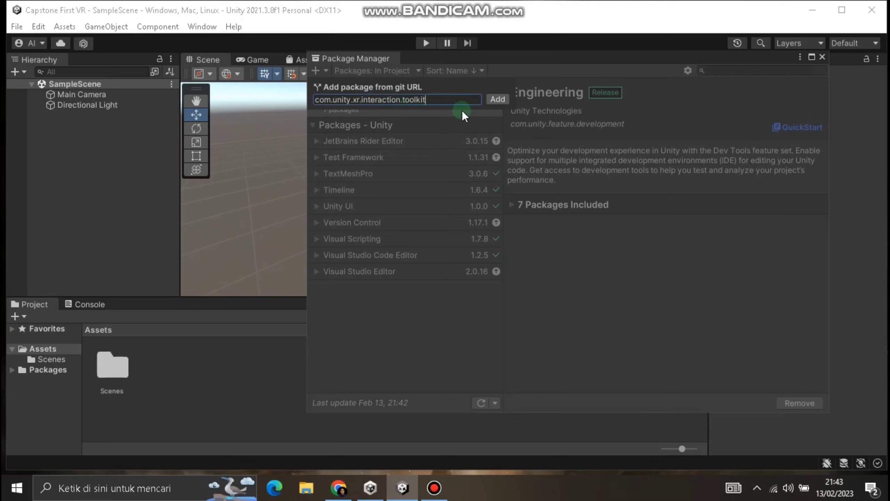
{"action": "left_click", "coordinate": [497, 99]}
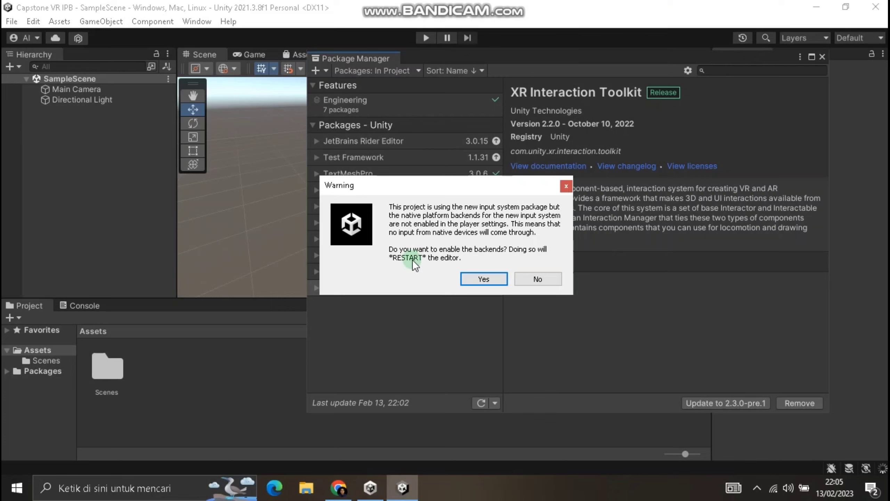
Enable the new input system backends with an editor restart and go ahead with the XR InteractionLayerMask update.
{"action": "left_click", "coordinate": [473, 280]}
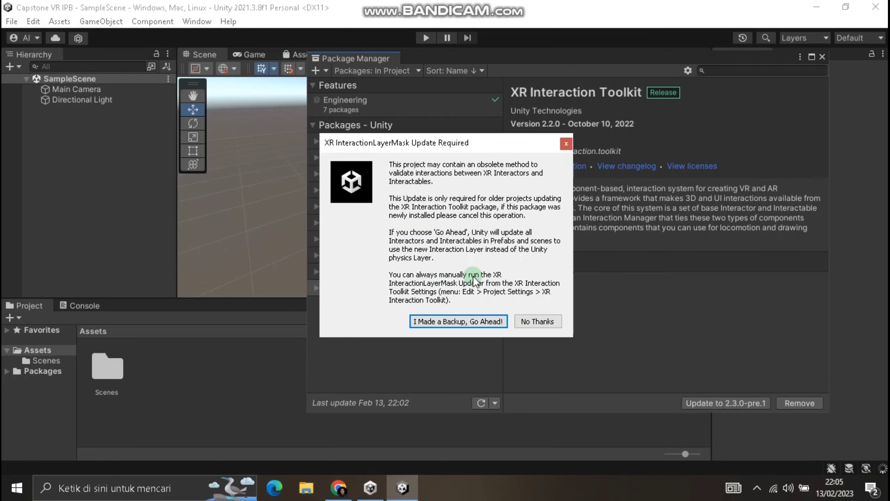
{"action": "left_click", "coordinate": [466, 326]}
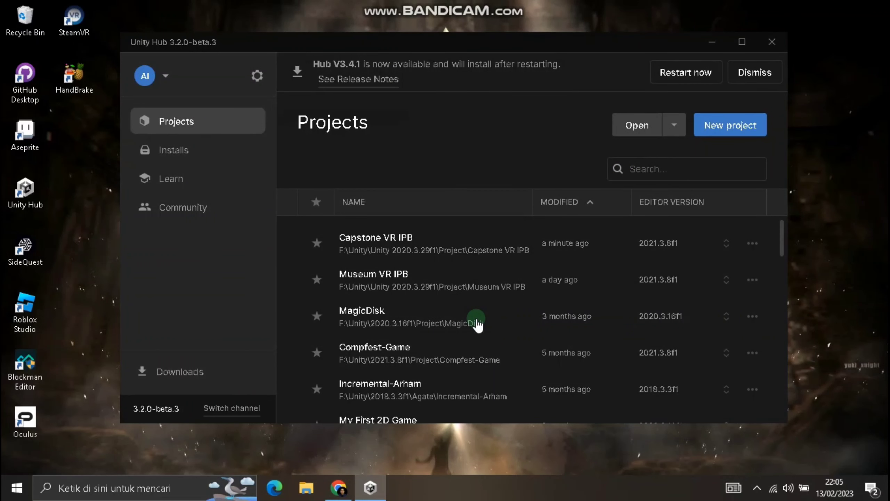
{"action": "left_click", "coordinate": [477, 325]}
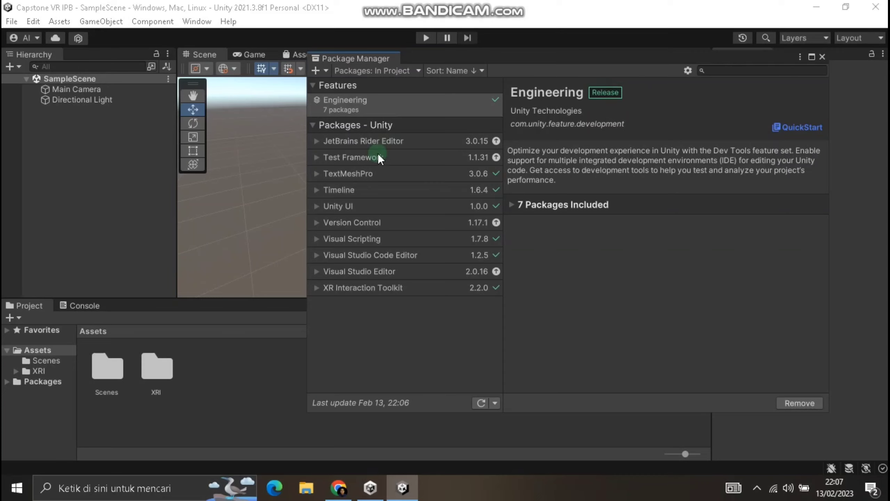
Import the Starter Assets and XR Device Simulator samples of the XR Interaction Toolkit, and close the Package Manager.
{"action": "left_click", "coordinate": [384, 288]}
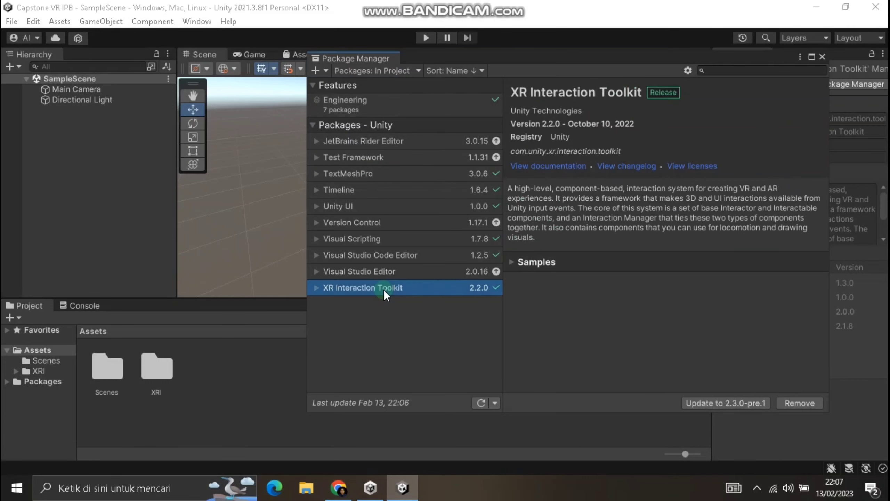
{"action": "left_click", "coordinate": [513, 263]}
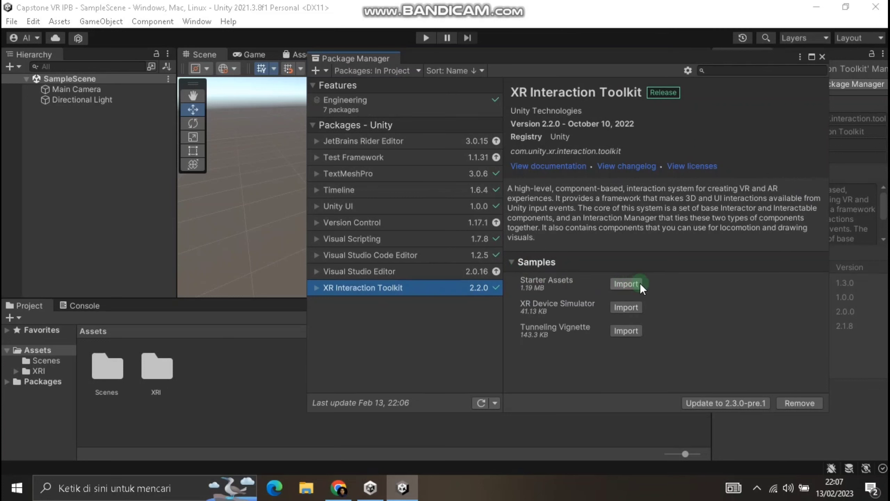
{"action": "left_click", "coordinate": [626, 283]}
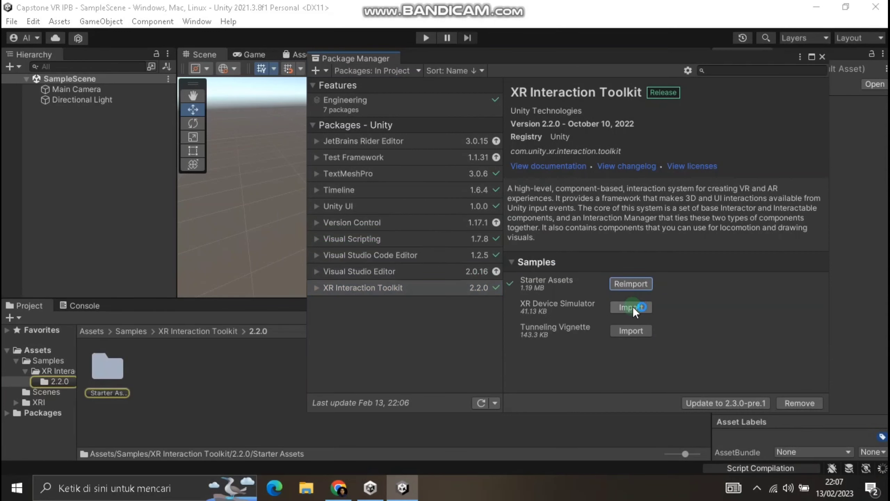
{"action": "left_click", "coordinate": [631, 307]}
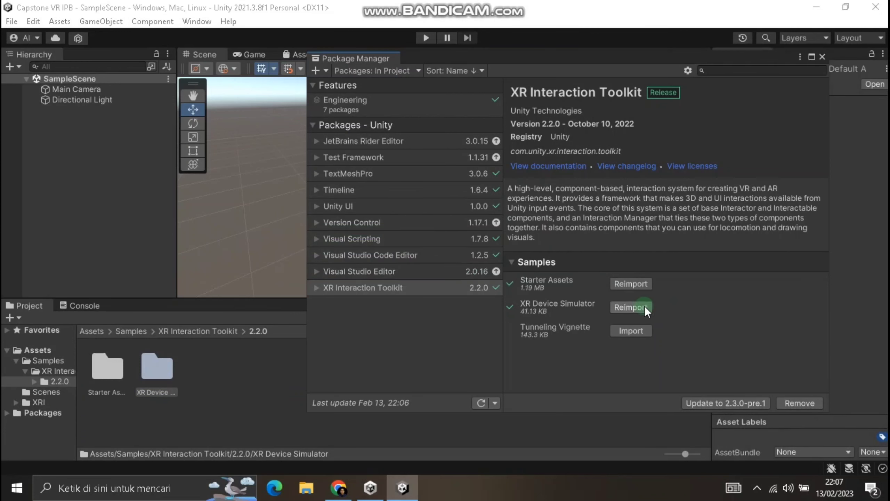
{"action": "left_click", "coordinate": [823, 57]}
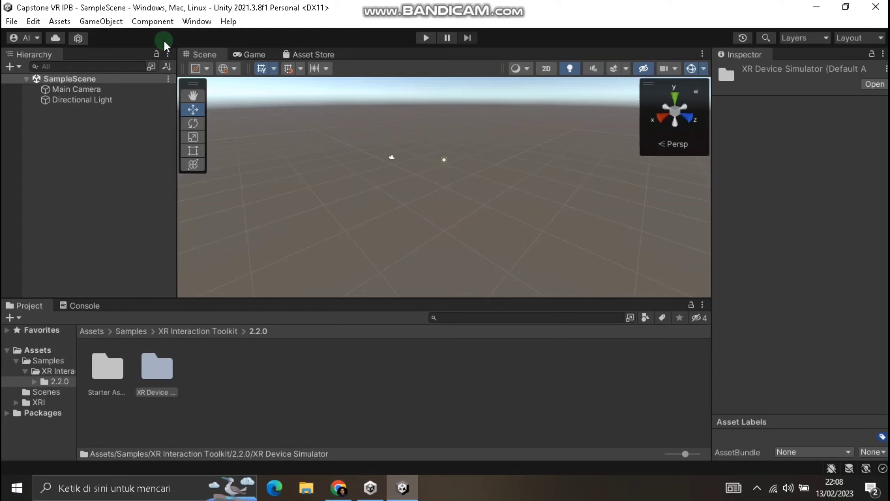
Install XR Plugin Management from the project settings and enable the OpenXR provider for Windows, Mac, Linux.
{"action": "left_click", "coordinate": [31, 22]}
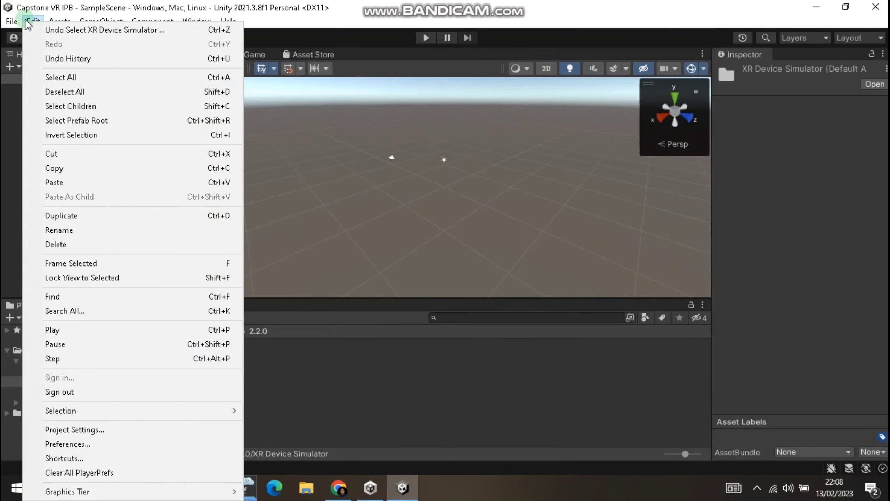
{"action": "left_click", "coordinate": [92, 432]}
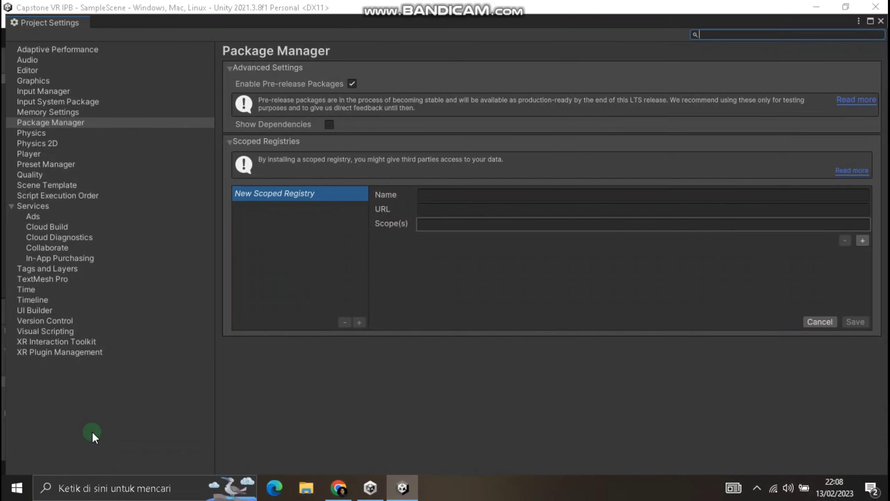
{"action": "left_click", "coordinate": [85, 352]}
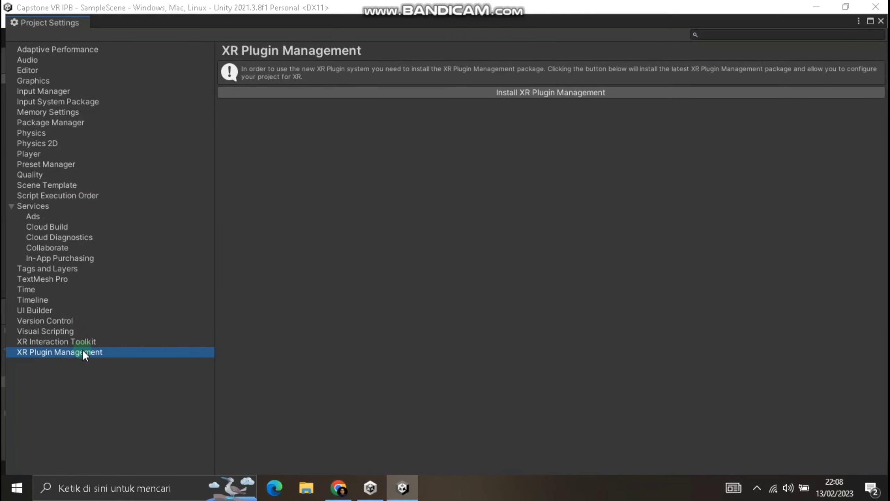
{"action": "left_click", "coordinate": [398, 92]}
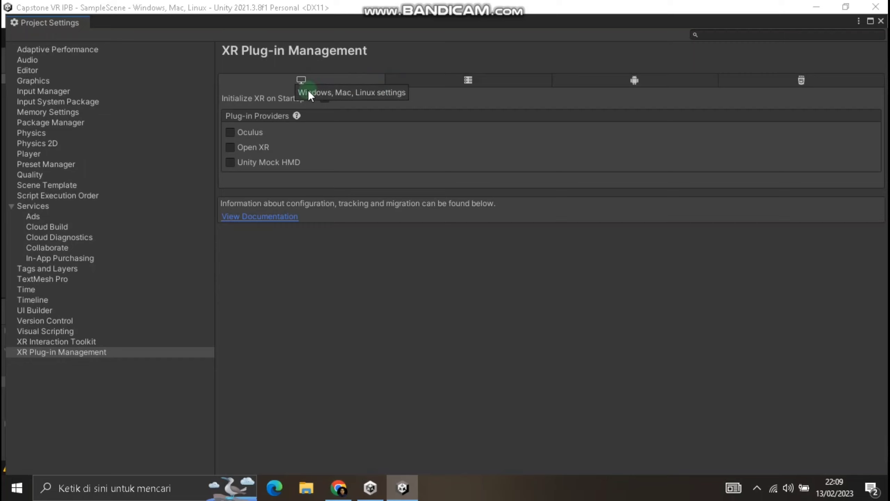
{"action": "left_click", "coordinate": [230, 138]}
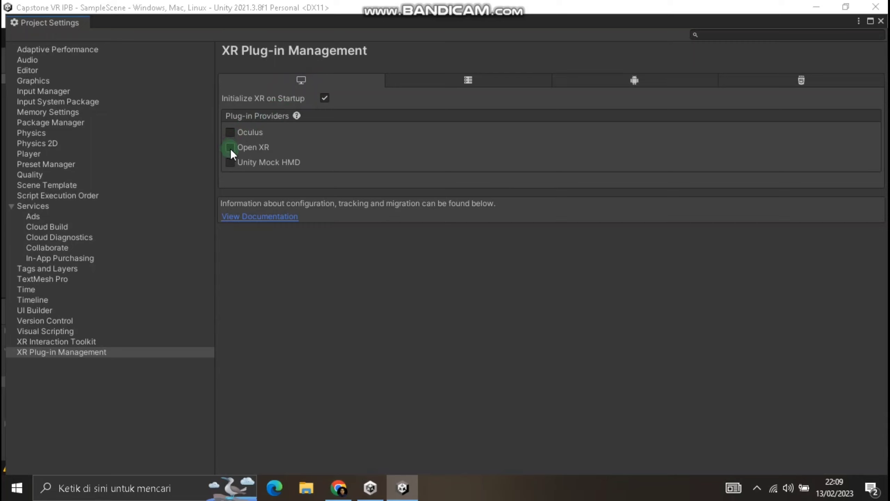
{"action": "left_click", "coordinate": [230, 147]}
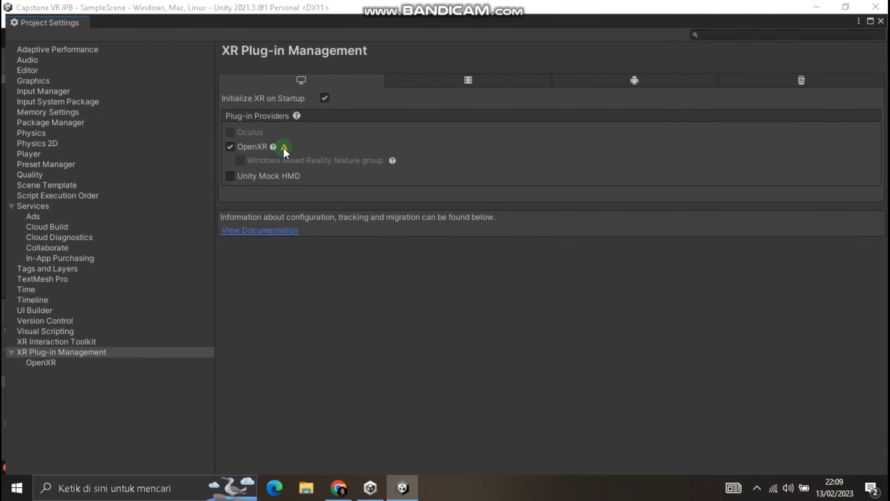
Resolve the OpenXR project validation issue by adding the Oculus Touch Controller Profile to the interaction profiles.
{"action": "mouse_move", "coordinate": [284, 147]}
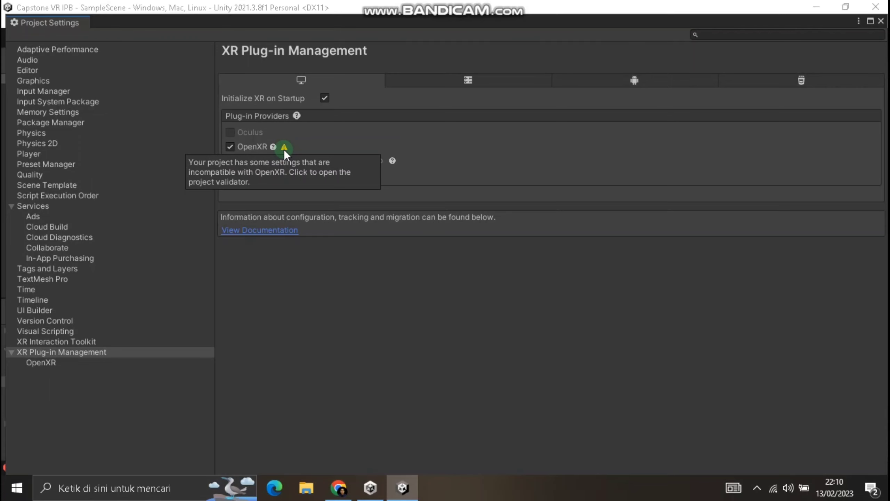
{"action": "left_click", "coordinate": [284, 148]}
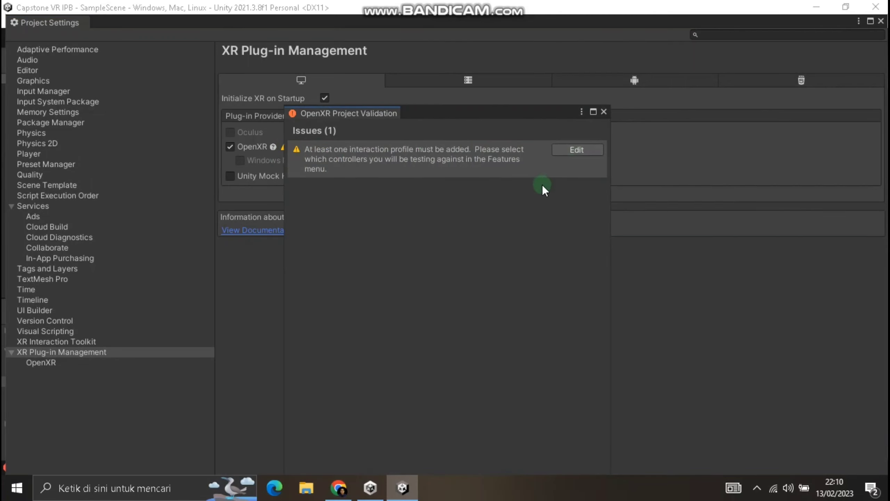
{"action": "left_click", "coordinate": [578, 150]}
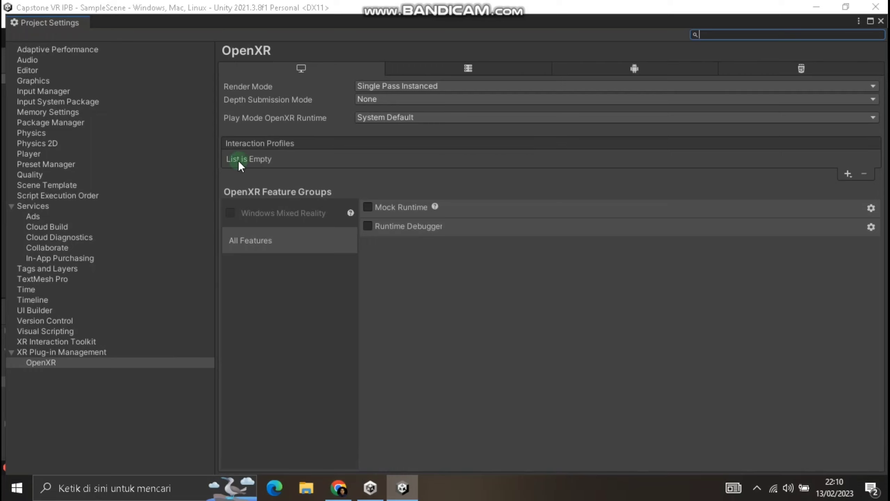
{"action": "left_click", "coordinate": [847, 174]}
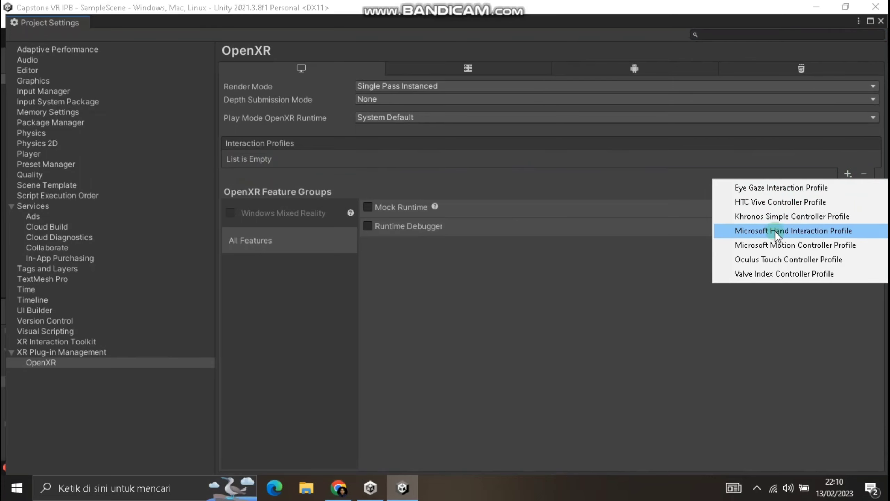
{"action": "left_click", "coordinate": [776, 259]}
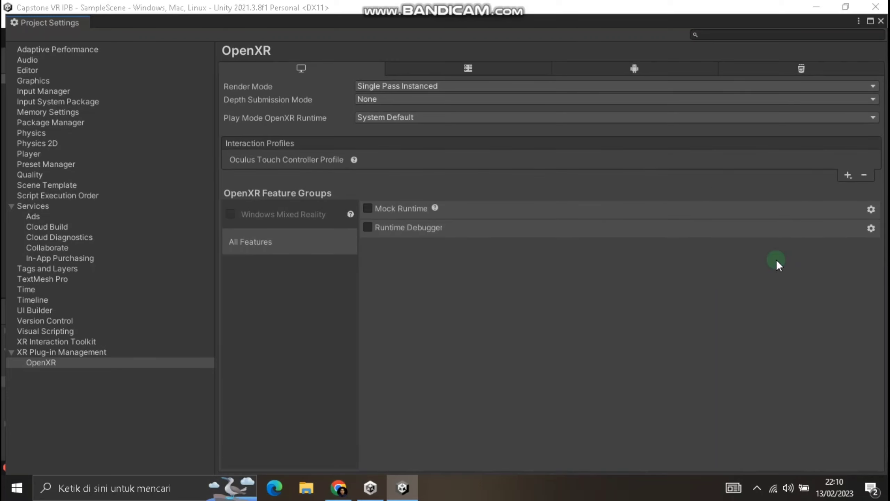
{"action": "left_click", "coordinate": [871, 22]}
Enable the Oculus plug-in provider for Android in XR Plug-in Management.
{"action": "left_click", "coordinate": [62, 352]}
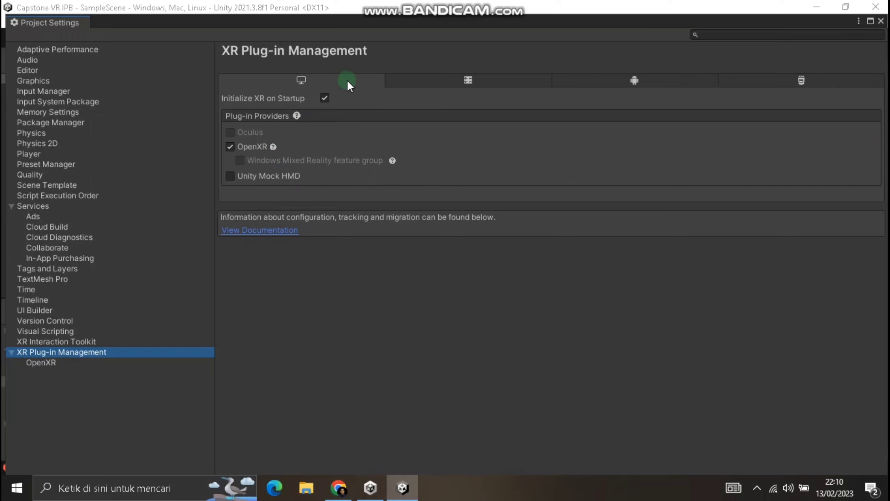
{"action": "left_click", "coordinate": [617, 88]}
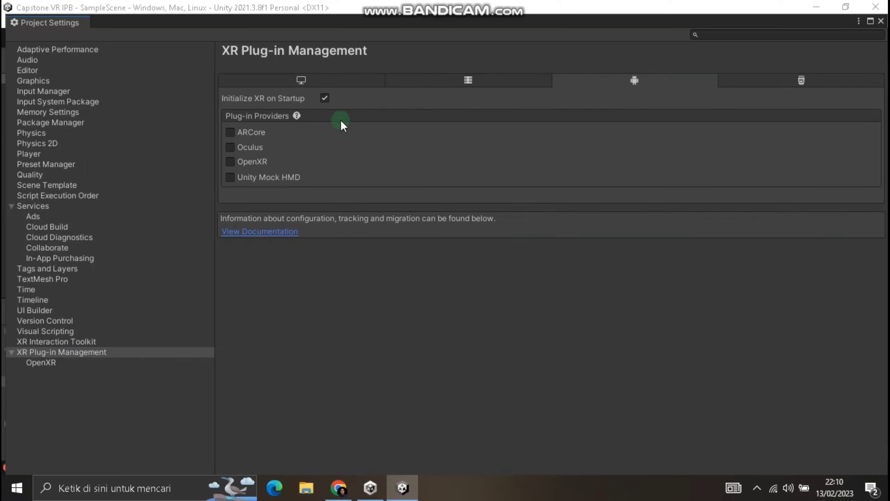
{"action": "left_click", "coordinate": [230, 148]}
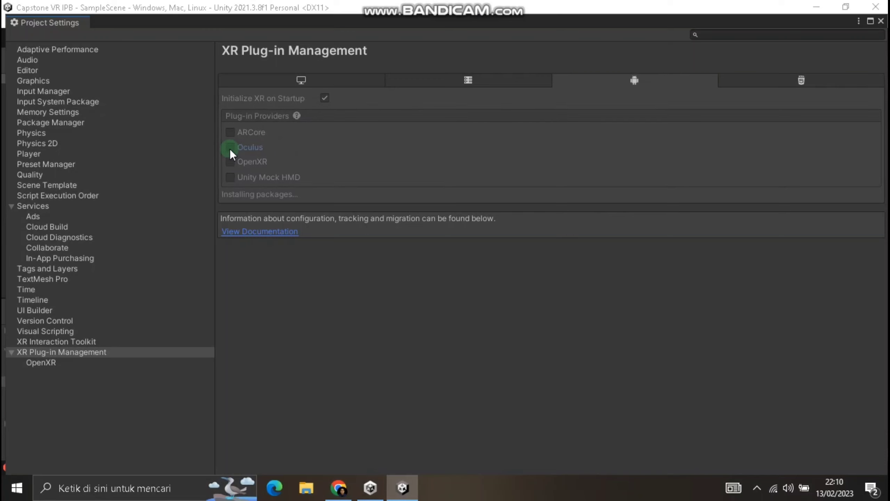
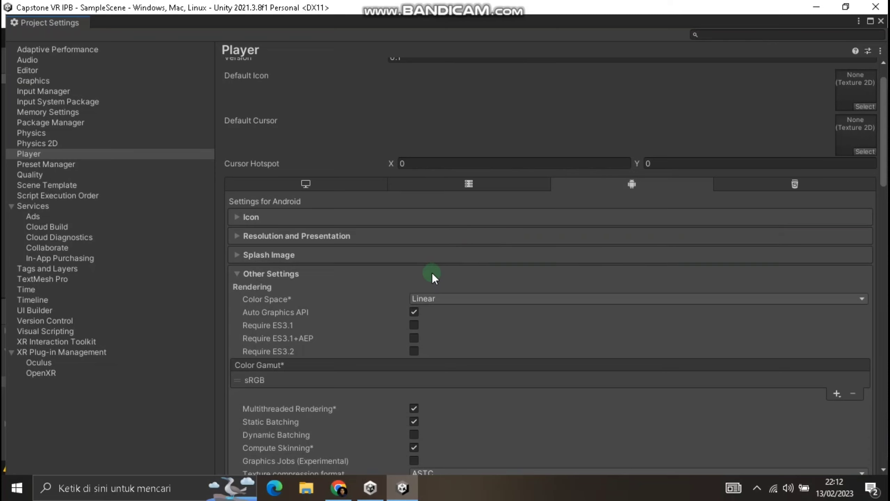
Turn off Auto Graphics API in the rendering section of the Android player settings.
{"action": "scroll", "coordinate": [423, 284], "scroll_direction": "down", "scroll_amount": 2}
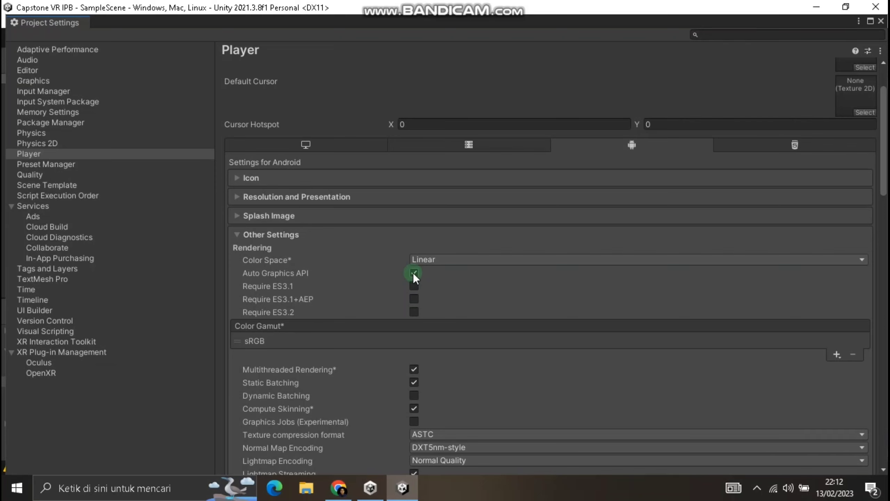
{"action": "left_click", "coordinate": [413, 273]}
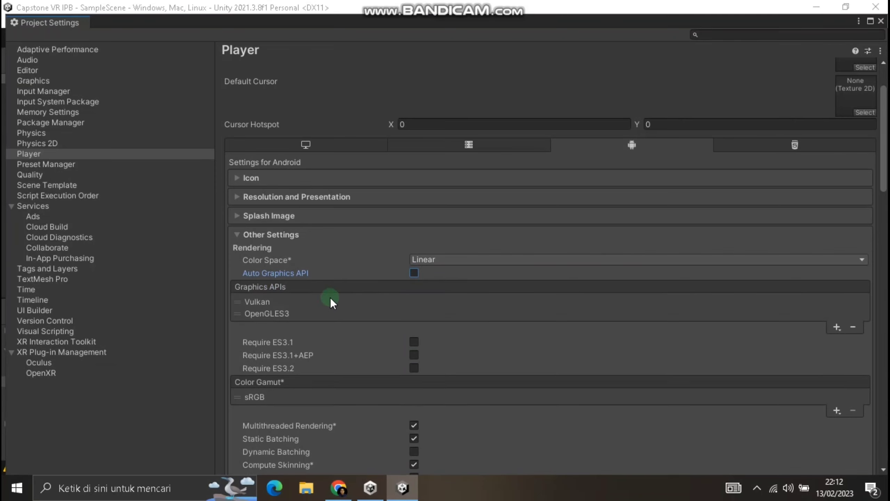
Remove Vulkan from the Graphics APIs list in the Android player settings.
{"action": "left_click", "coordinate": [260, 302]}
{"action": "left_click", "coordinate": [273, 317]}
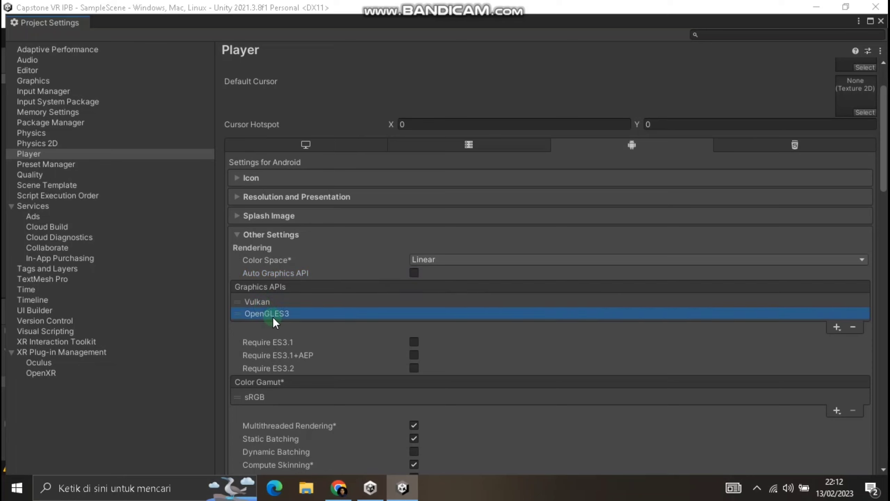
{"action": "left_click", "coordinate": [262, 302]}
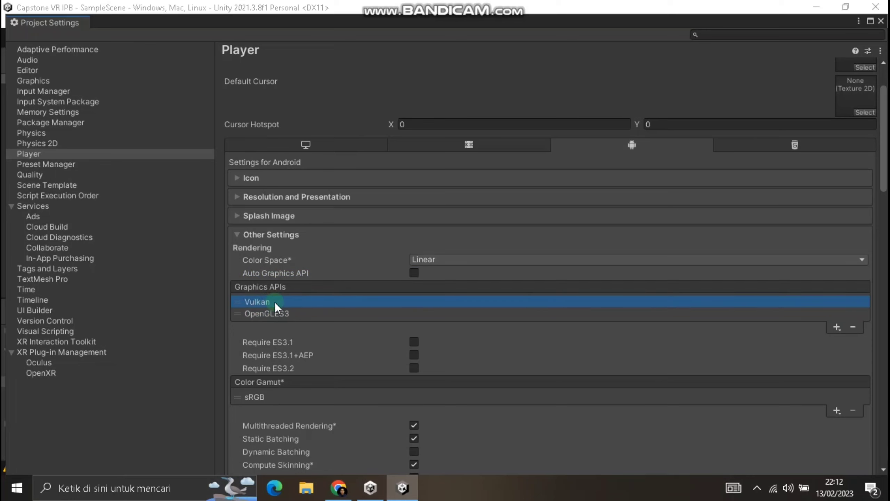
{"action": "left_click", "coordinate": [853, 327]}
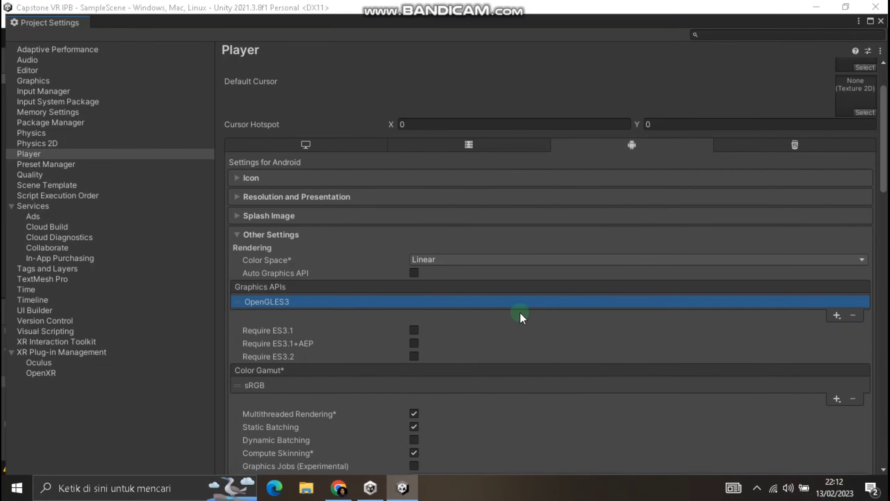
Override the default package name in the Identification section and set it to com.CapstoneIPB.VRIPB.
{"action": "scroll", "coordinate": [460, 260], "scroll_direction": "down", "scroll_amount": 3}
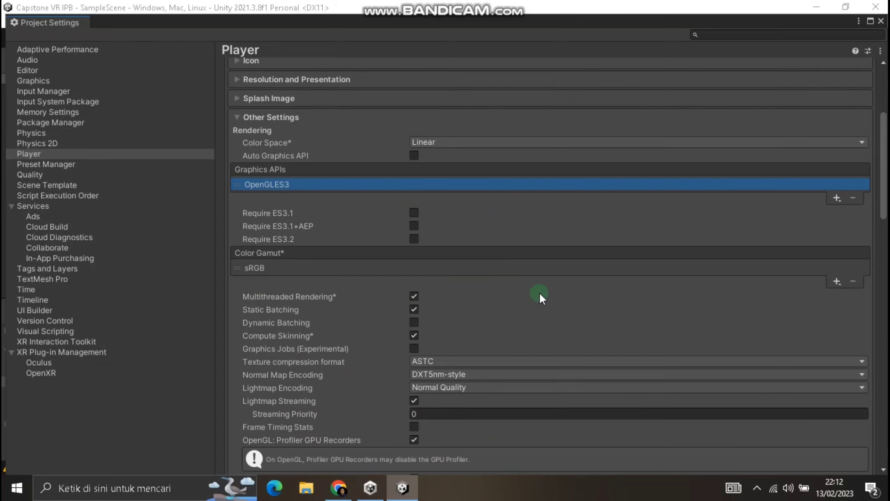
{"action": "scroll", "coordinate": [558, 308], "scroll_direction": "down", "scroll_amount": 3}
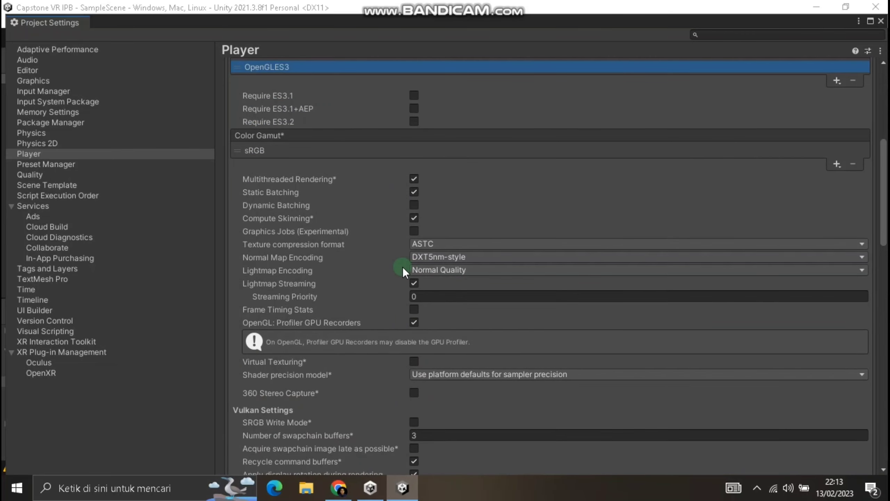
{"action": "scroll", "coordinate": [437, 318], "scroll_direction": "down", "scroll_amount": 2}
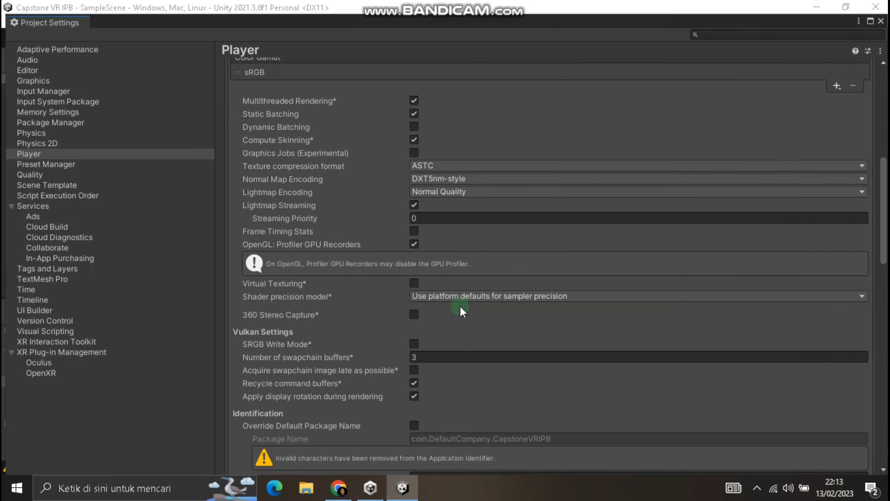
{"action": "scroll", "coordinate": [461, 304], "scroll_direction": "down", "scroll_amount": 1}
{"action": "scroll", "coordinate": [462, 302], "scroll_direction": "down", "scroll_amount": 2}
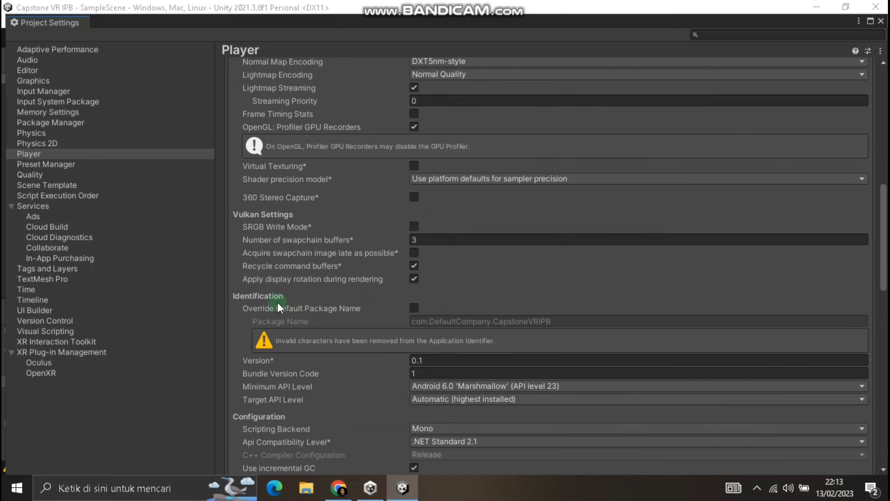
{"action": "left_click", "coordinate": [414, 309]}
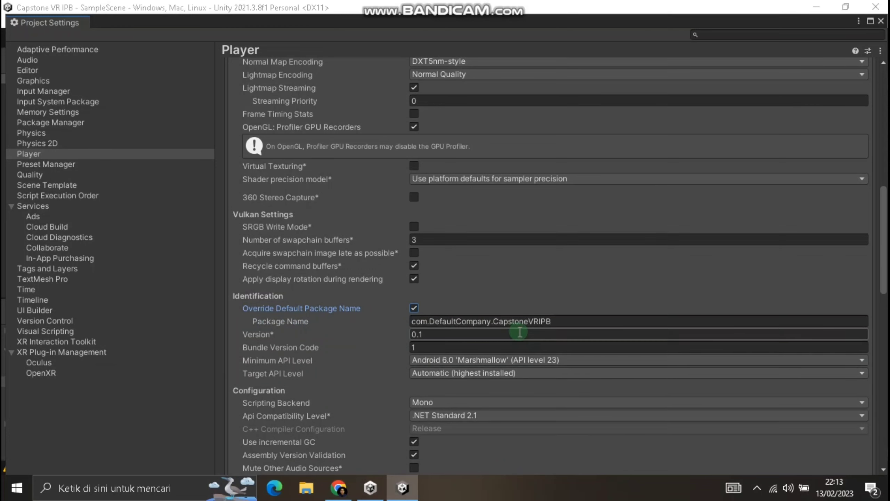
{"action": "left_click_drag", "start_coordinate": [492, 322], "coordinate": [429, 321]}
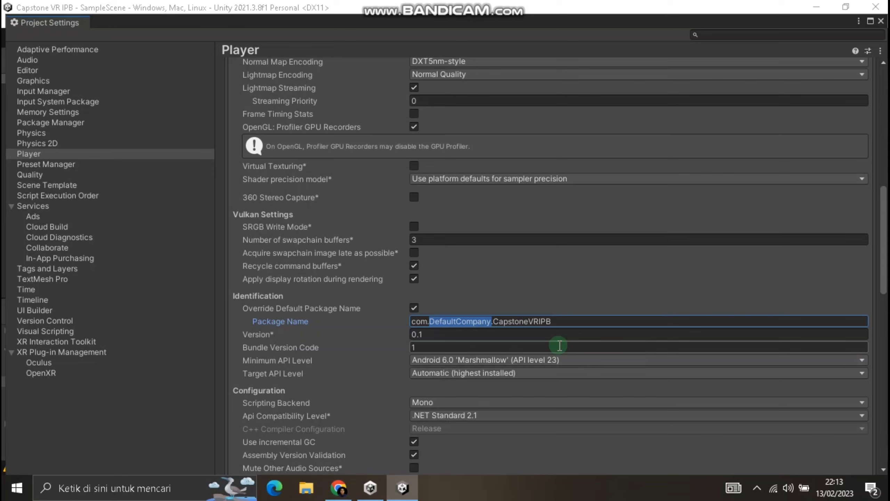
{"action": "type", "text": "Caps"}
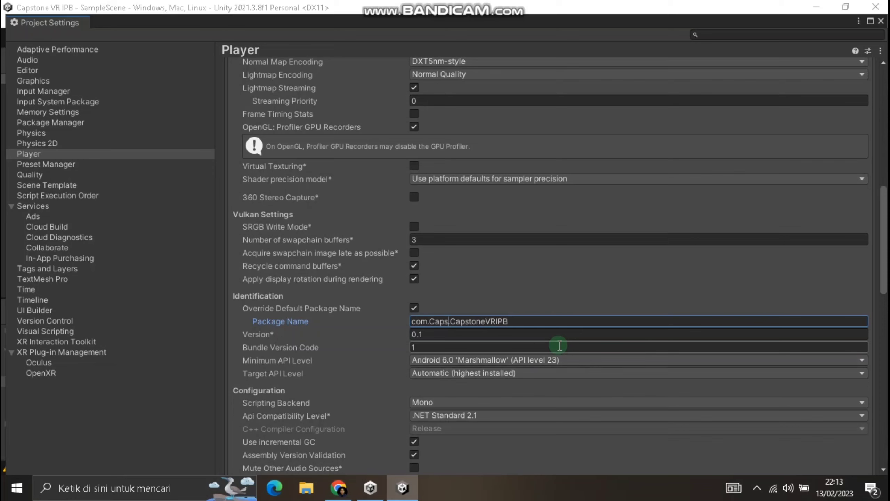
{"action": "type", "text": "toneIPB"}
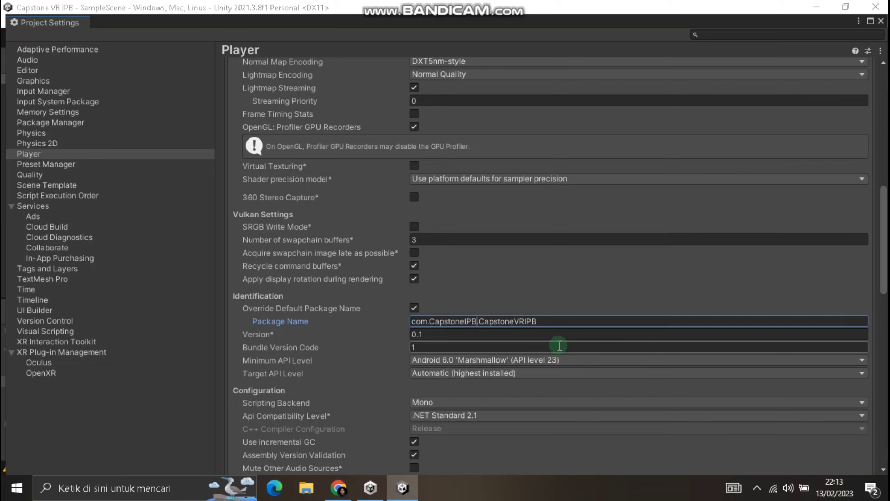
{"action": "key", "text": "Right"}
{"action": "key", "text": "Left"}
{"action": "key", "text": "Left"}
{"action": "key", "text": "Left"}
{"action": "key", "text": "BackSpace"}
{"action": "key", "text": "BackSpace"}
{"action": "key", "text": "BackSpace"}
{"action": "key", "text": "BackSpace"}
{"action": "key", "text": "BackSpace"}
{"action": "key", "text": "BackSpace"}
{"action": "key", "text": "BackSpace"}
{"action": "key", "text": "BackSpace"}
{"action": "key", "text": "BackSpace"}
{"action": "type", "text": "."}
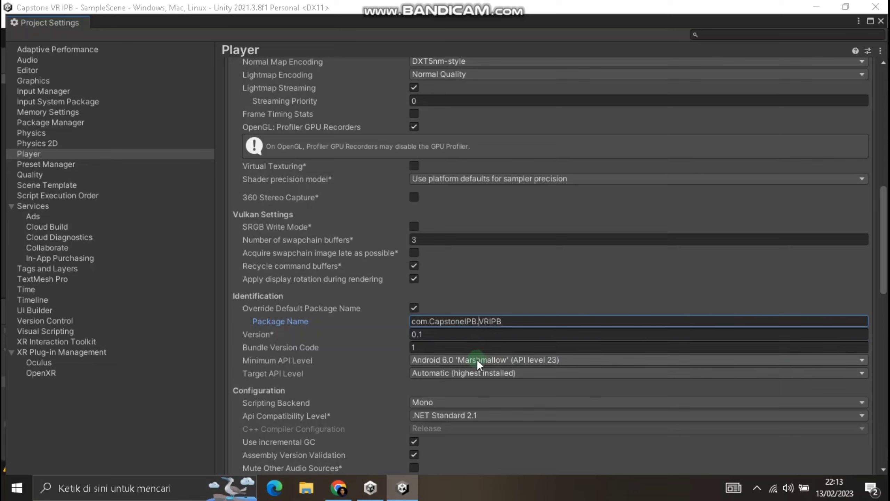
Choose Android 6.0 'Marshmallow' (API level 23) as the minimum API level and IL2CPP as the scripting backend.
{"action": "left_click", "coordinate": [491, 359]}
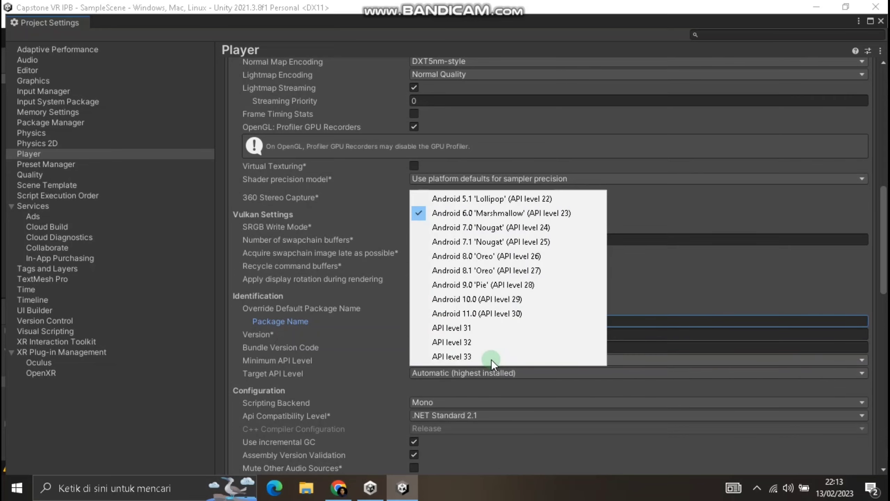
{"action": "left_click", "coordinate": [479, 213]}
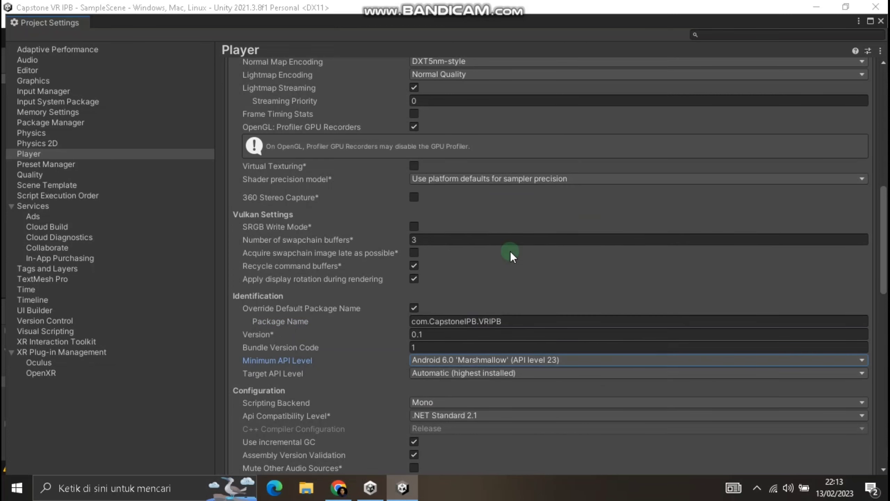
{"action": "scroll", "coordinate": [556, 375], "scroll_direction": "down", "scroll_amount": 3}
{"action": "scroll", "coordinate": [500, 356], "scroll_direction": "down", "scroll_amount": 3}
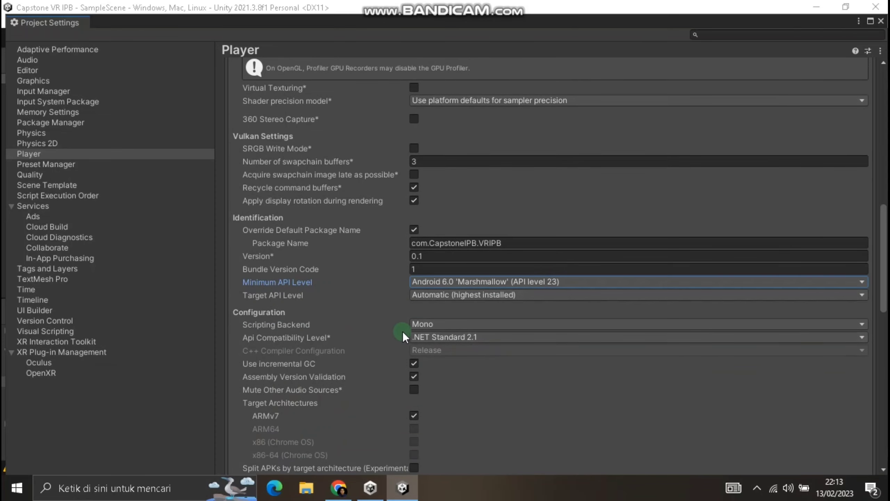
{"action": "left_click", "coordinate": [424, 325]}
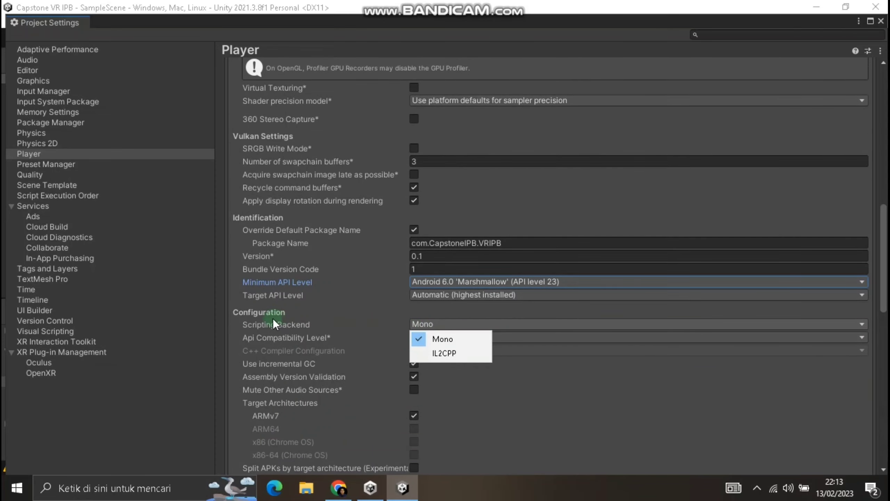
{"action": "left_click", "coordinate": [454, 359]}
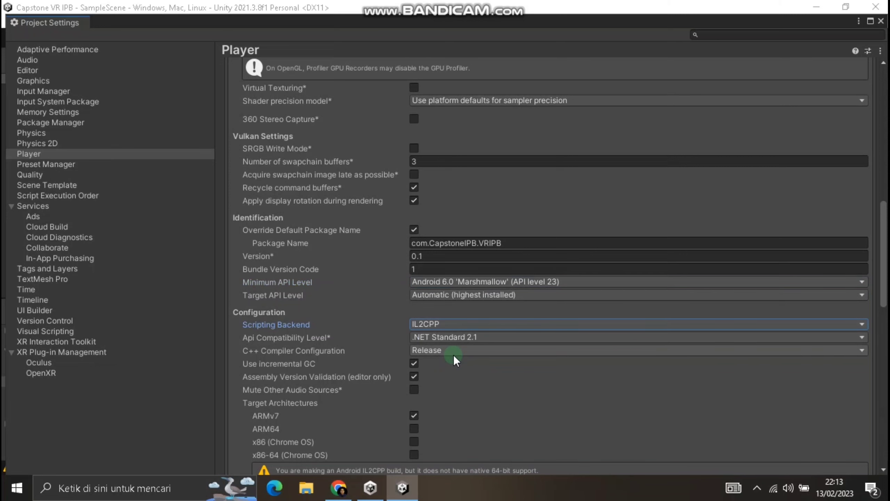
Set the Android install location to Automatic in the Configuration section.
{"action": "scroll", "coordinate": [481, 366], "scroll_direction": "down", "scroll_amount": 6}
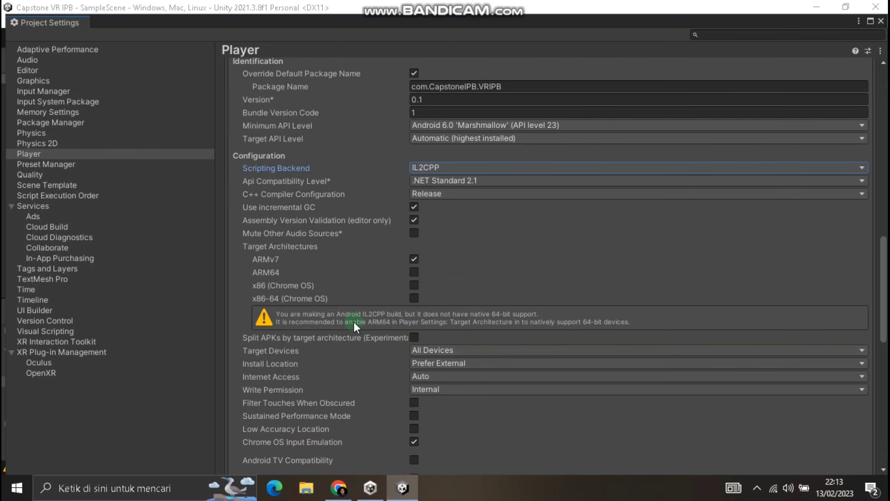
{"action": "scroll", "coordinate": [512, 250], "scroll_direction": "down", "scroll_amount": 1}
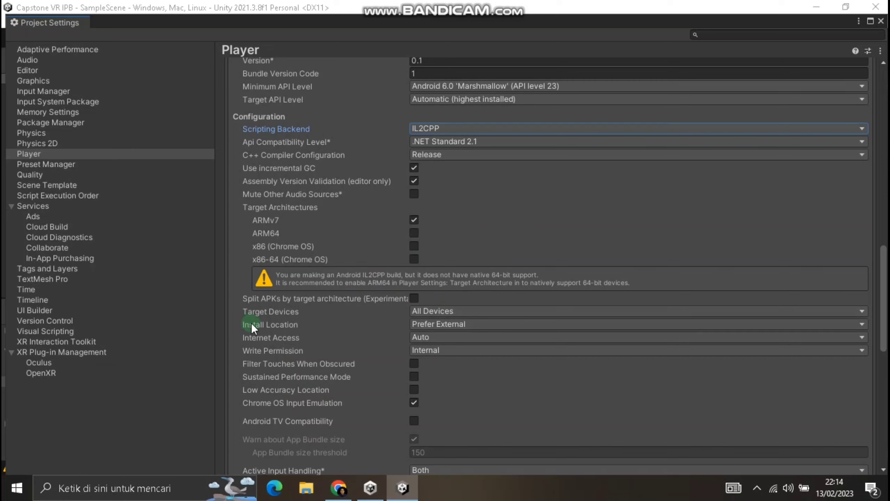
{"action": "left_click", "coordinate": [436, 324]}
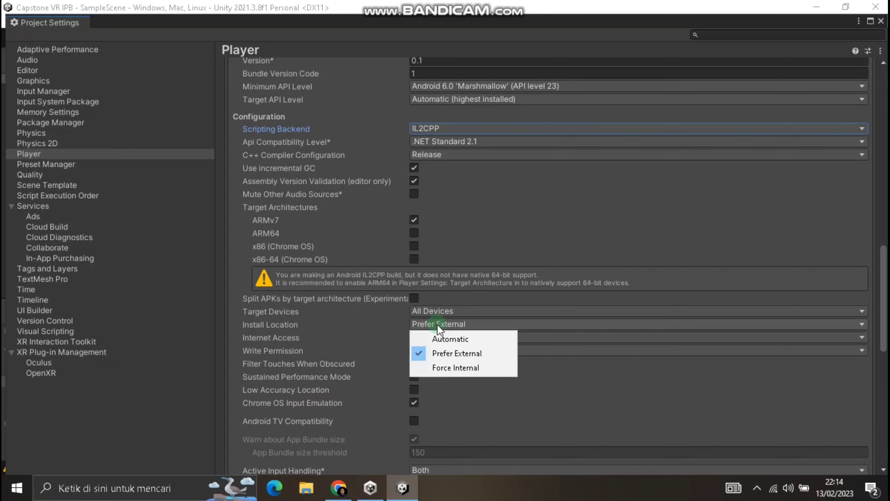
{"action": "left_click", "coordinate": [458, 338]}
{"action": "scroll", "coordinate": [460, 338], "scroll_direction": "down", "scroll_amount": 4}
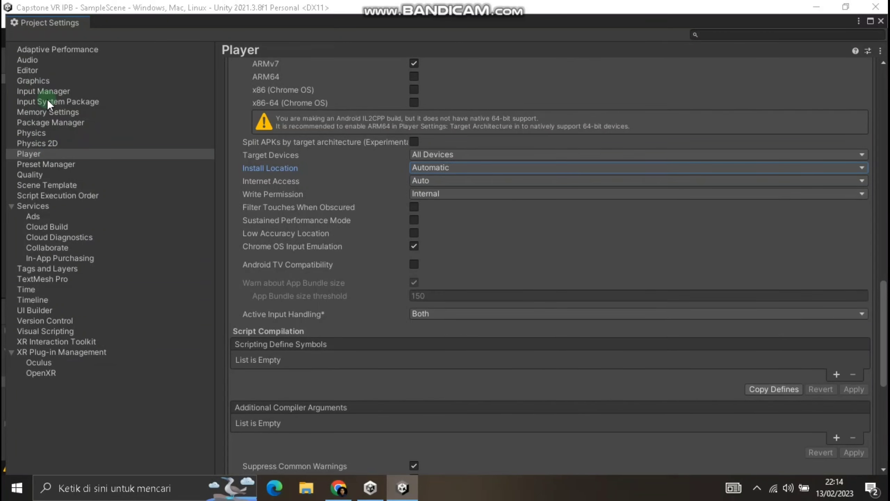
Add a new quality level in the project's Quality settings and name it Oculus.
{"action": "left_click", "coordinate": [34, 174]}
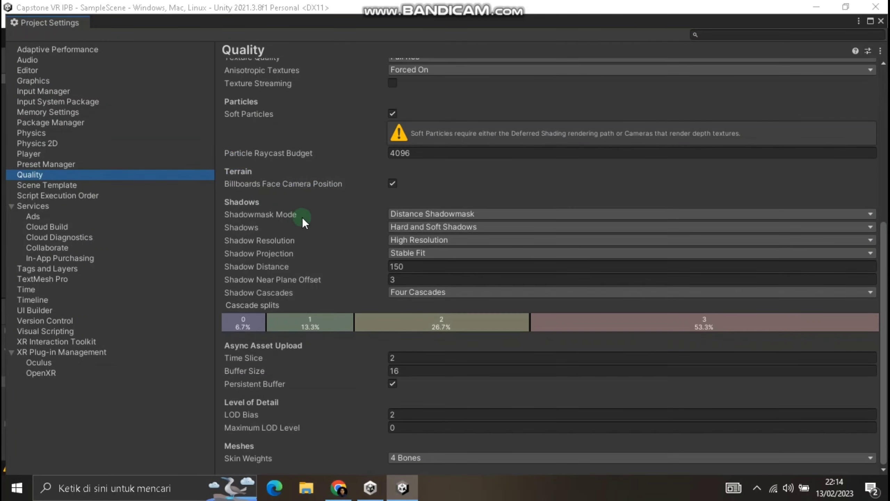
{"action": "scroll", "coordinate": [320, 228], "scroll_direction": "up", "scroll_amount": 8}
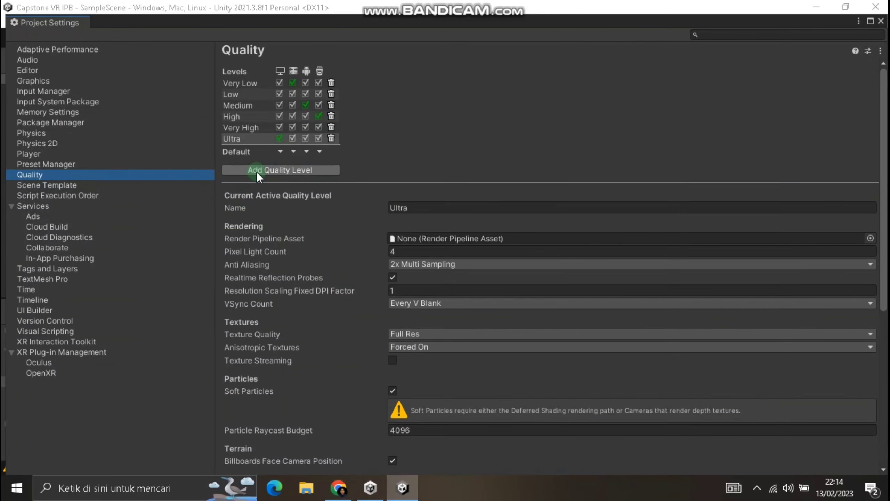
{"action": "left_click", "coordinate": [257, 174]}
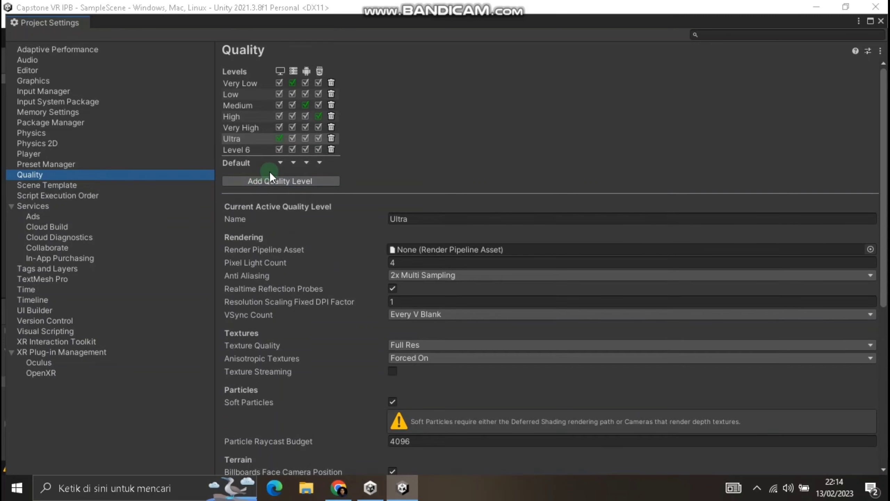
{"action": "left_click", "coordinate": [250, 152]}
{"action": "left_click", "coordinate": [429, 221]}
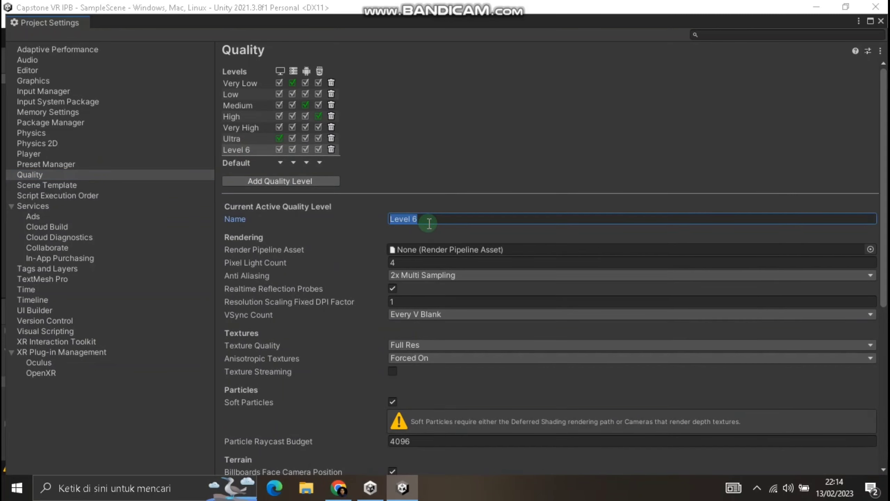
{"action": "type", "text": "Oculus"}
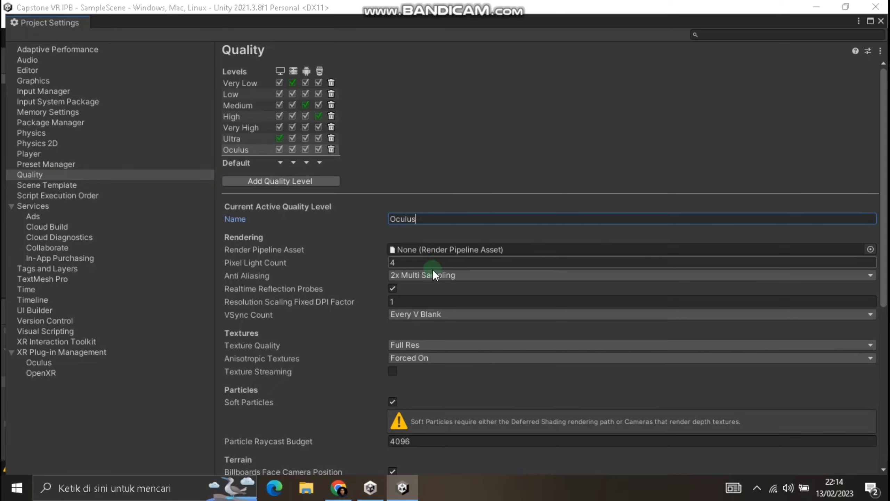
Set the Oculus quality level's pixel light count to 1 and its anti-aliasing to 4x Multi Sampling.
{"action": "left_click", "coordinate": [447, 263]}
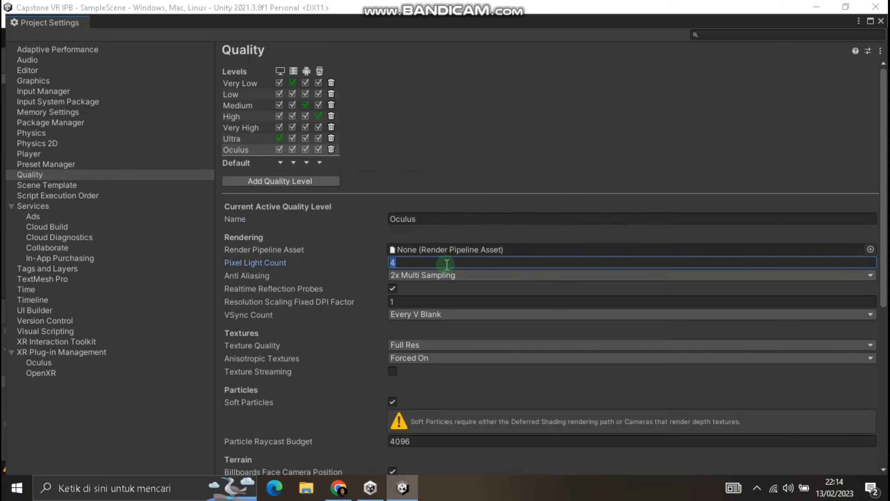
{"action": "type", "text": "1"}
{"action": "left_click", "coordinate": [454, 278]}
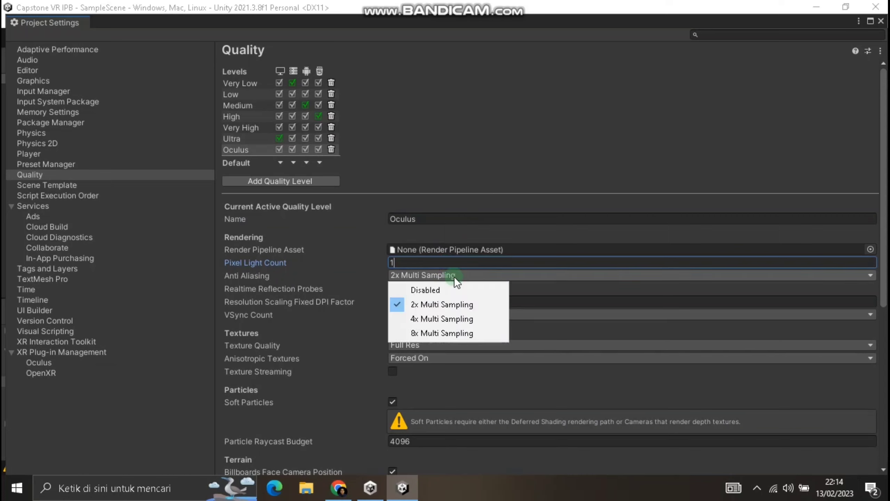
{"action": "left_click", "coordinate": [459, 320]}
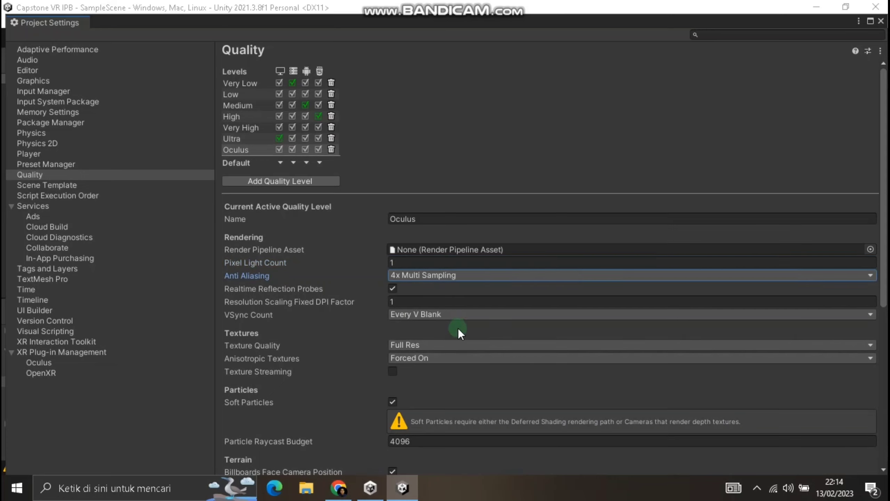
Set Anisotropic Textures to Per Texture and turn off Soft Particles for the Oculus quality level.
{"action": "left_click", "coordinate": [460, 345]}
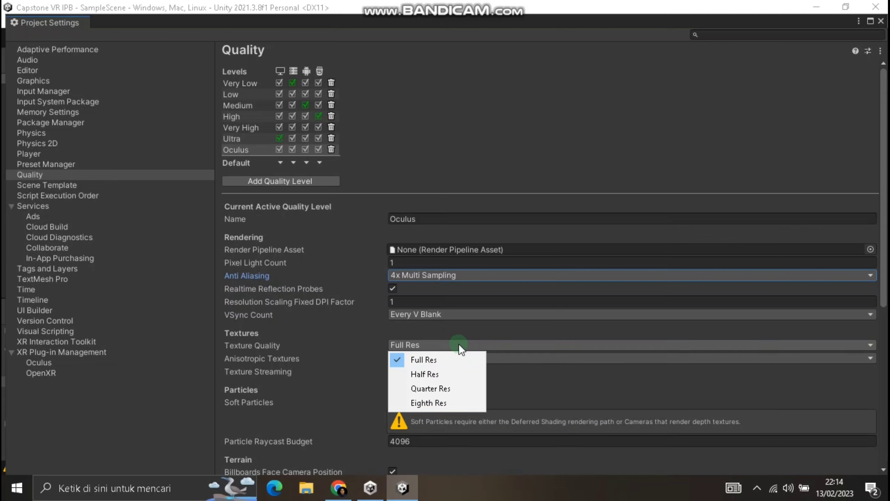
{"action": "left_click", "coordinate": [461, 341]}
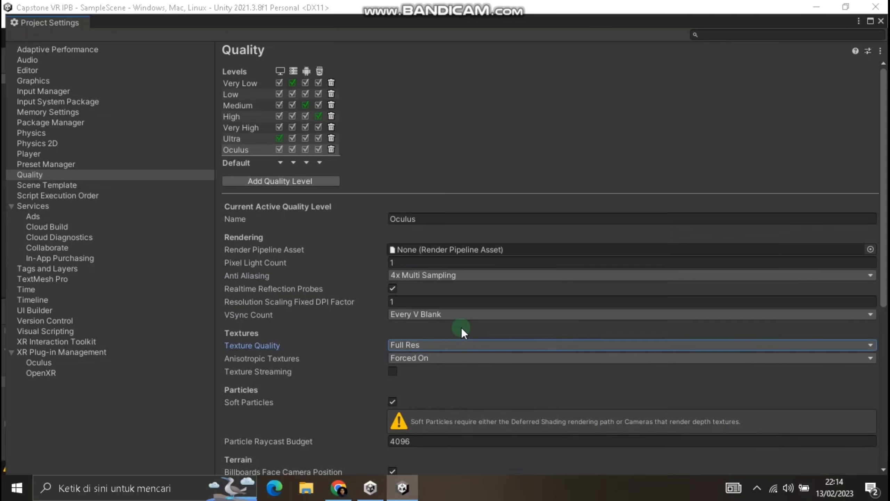
{"action": "scroll", "coordinate": [462, 329], "scroll_direction": "down", "scroll_amount": 1}
{"action": "left_click", "coordinate": [454, 318]}
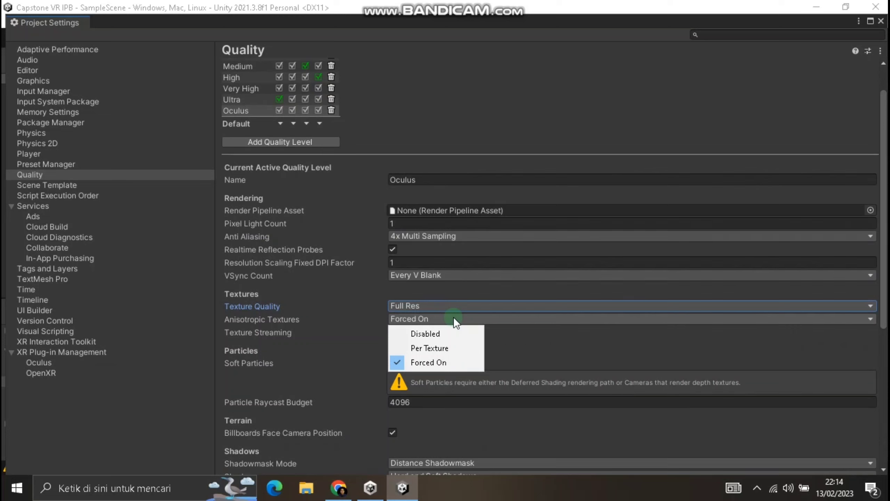
{"action": "left_click", "coordinate": [445, 348]}
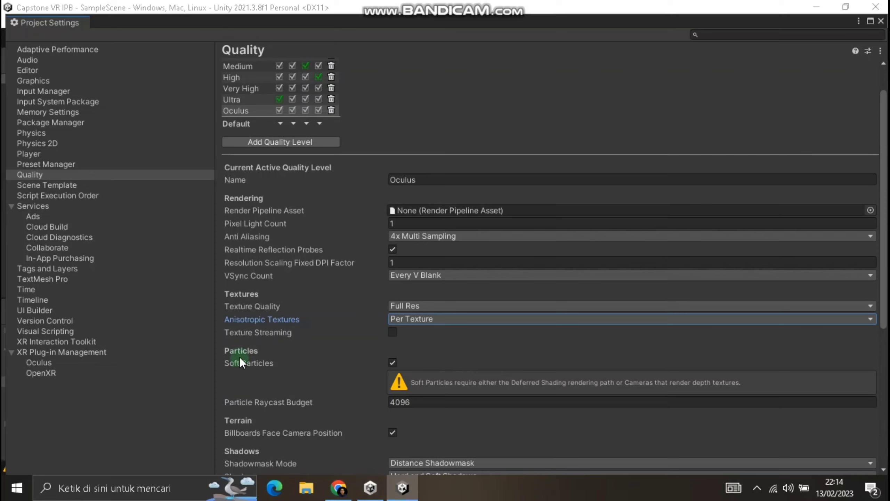
{"action": "left_click", "coordinate": [392, 362]}
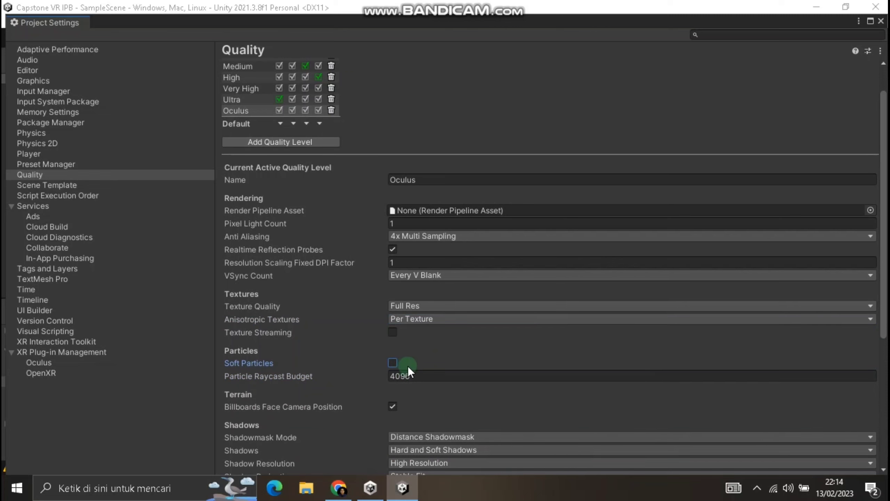
{"action": "scroll", "coordinate": [419, 366], "scroll_direction": "up", "scroll_amount": 3}
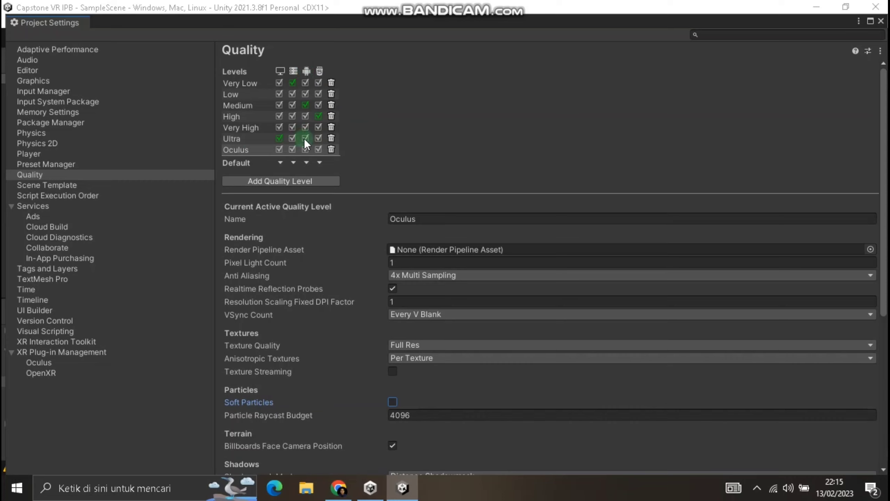
Disable all quality levels except Oculus for Android, turn Oculus off for desktop and WebGL, and close the project settings.
{"action": "left_click", "coordinate": [305, 93]}
{"action": "left_click", "coordinate": [305, 83]}
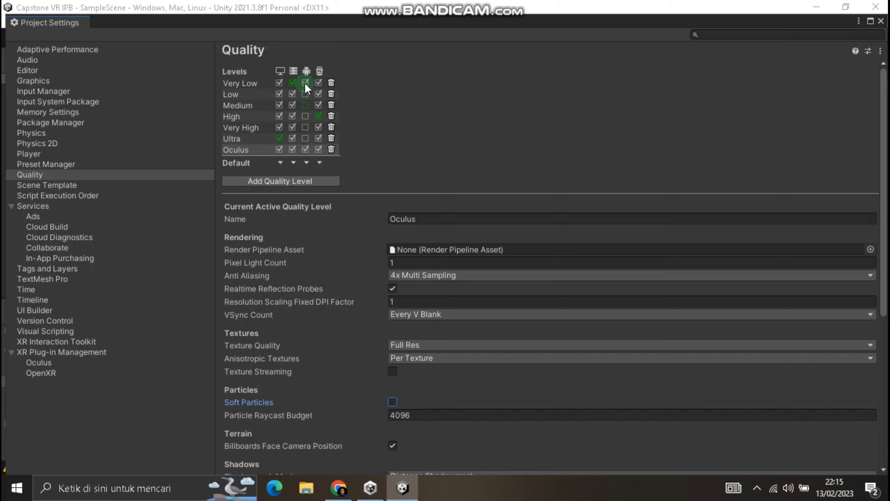
{"action": "left_click", "coordinate": [279, 150]}
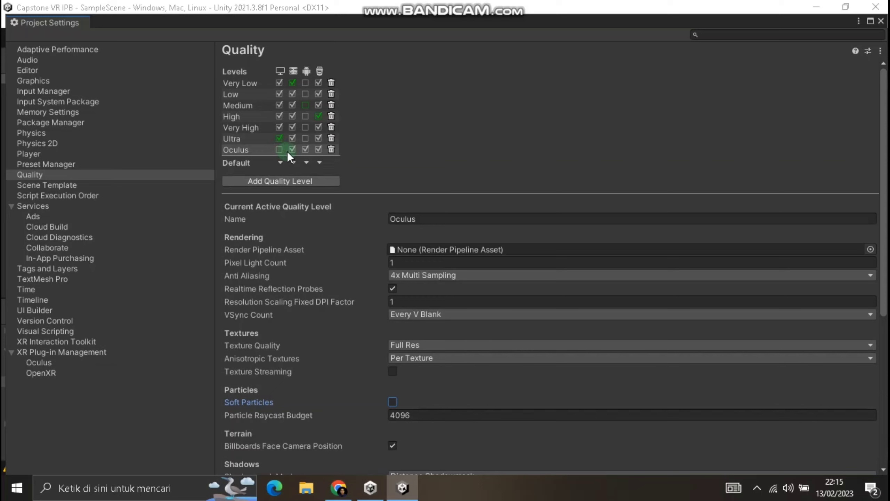
{"action": "left_click", "coordinate": [319, 149]}
{"action": "left_click", "coordinate": [463, 249]}
{"action": "left_click", "coordinate": [882, 20]}
Fix the OpenXR validation issue by adding the Oculus Touch Controller Profile to the Android interaction profiles, and close the validation window.
{"action": "left_click", "coordinate": [498, 203]}
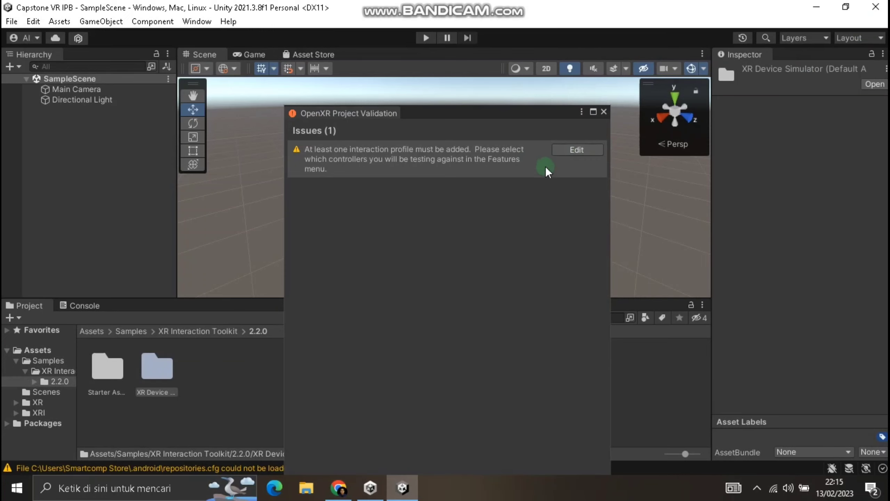
{"action": "left_click", "coordinate": [576, 149]}
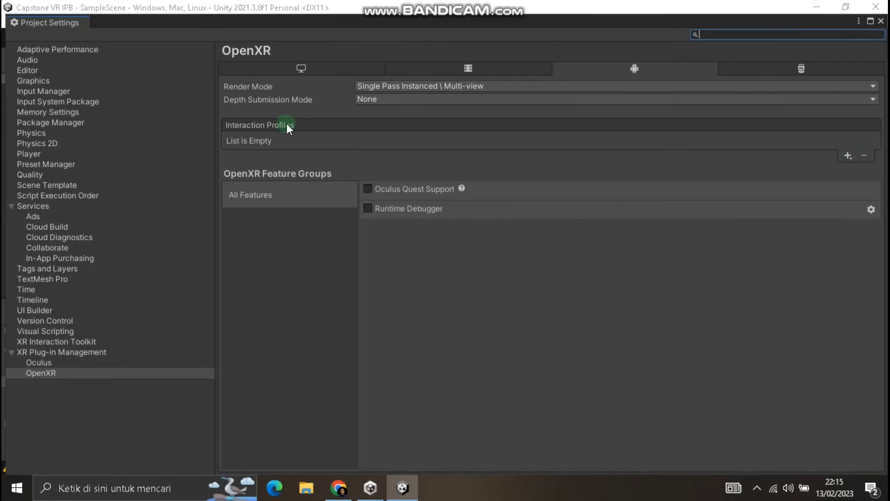
{"action": "left_click", "coordinate": [847, 155]}
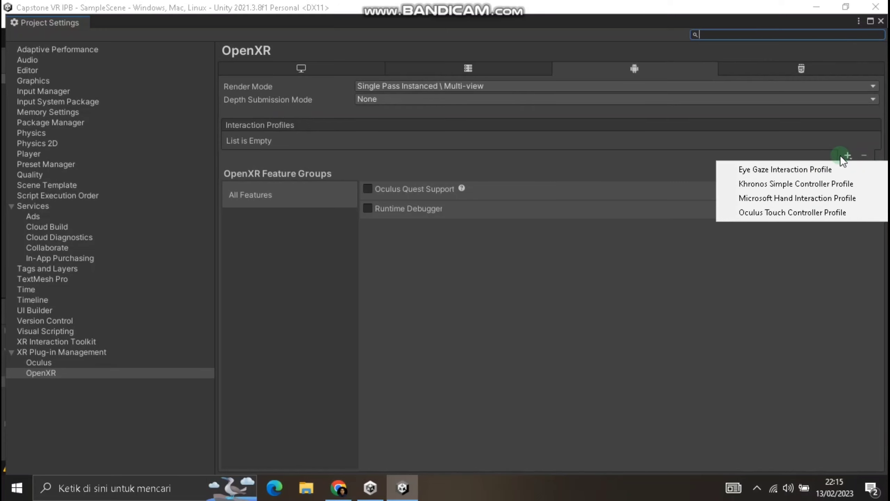
{"action": "left_click", "coordinate": [780, 213]}
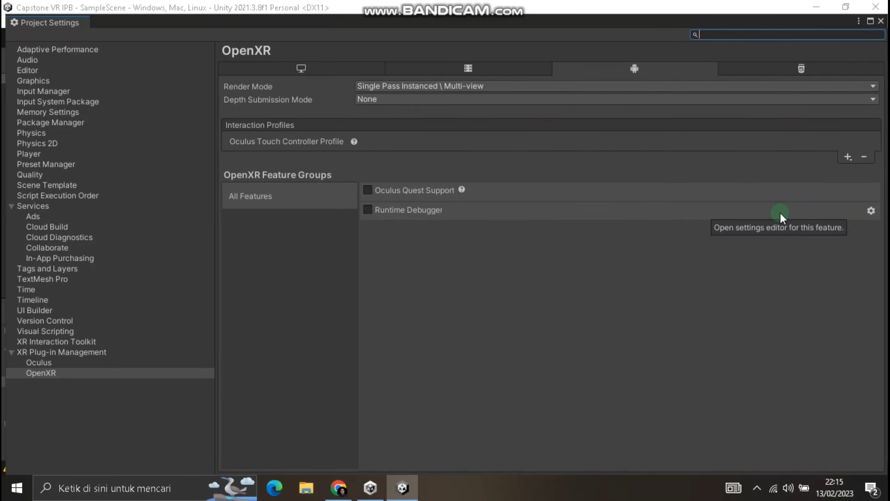
{"action": "left_click", "coordinate": [881, 21]}
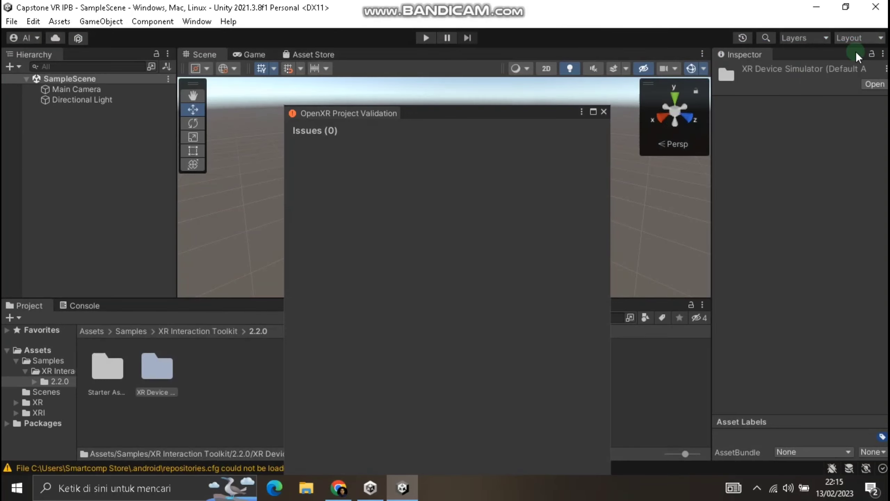
{"action": "left_click", "coordinate": [593, 112]}
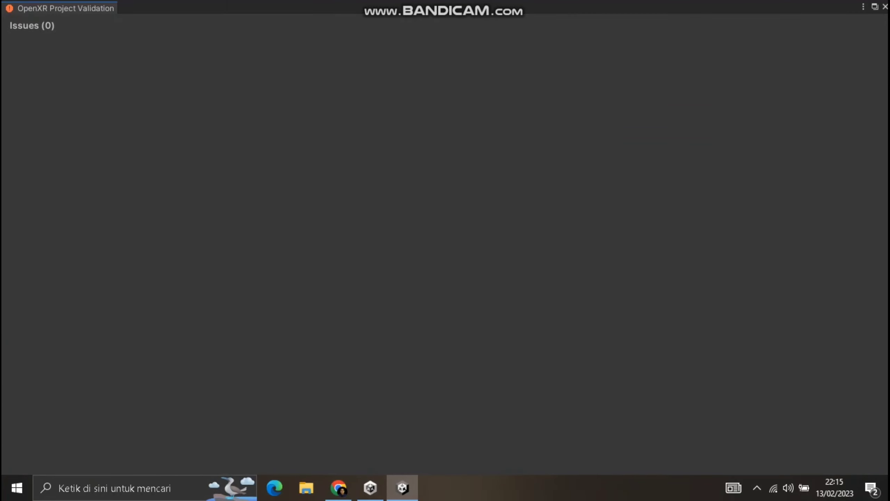
{"action": "left_click", "coordinate": [885, 7]}
{"action": "left_click", "coordinate": [448, 318]}
{"action": "left_click", "coordinate": [445, 329]}
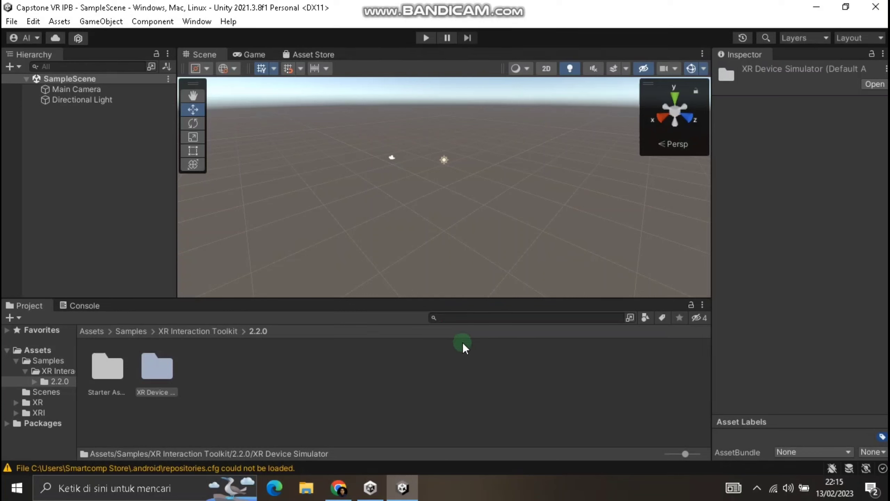
{"action": "left_click", "coordinate": [479, 316]}
{"action": "left_click", "coordinate": [486, 330]}
{"action": "left_click", "coordinate": [757, 479]}
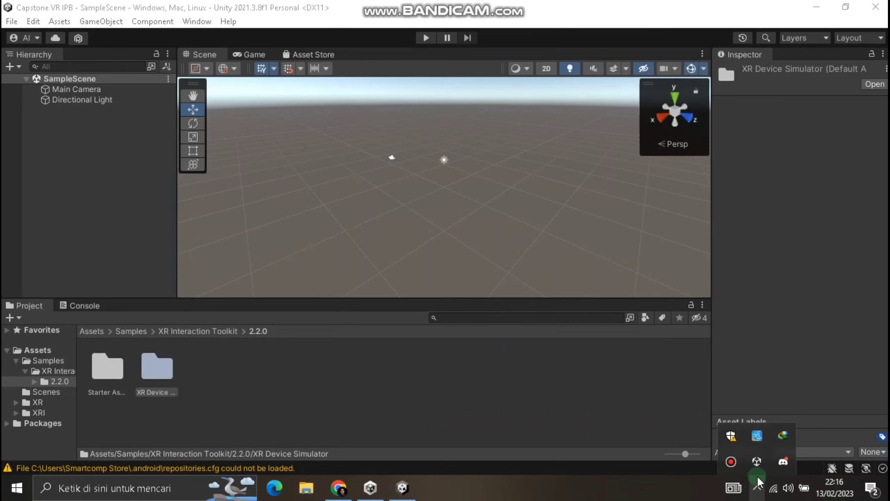
{"action": "left_click", "coordinate": [730, 462]}
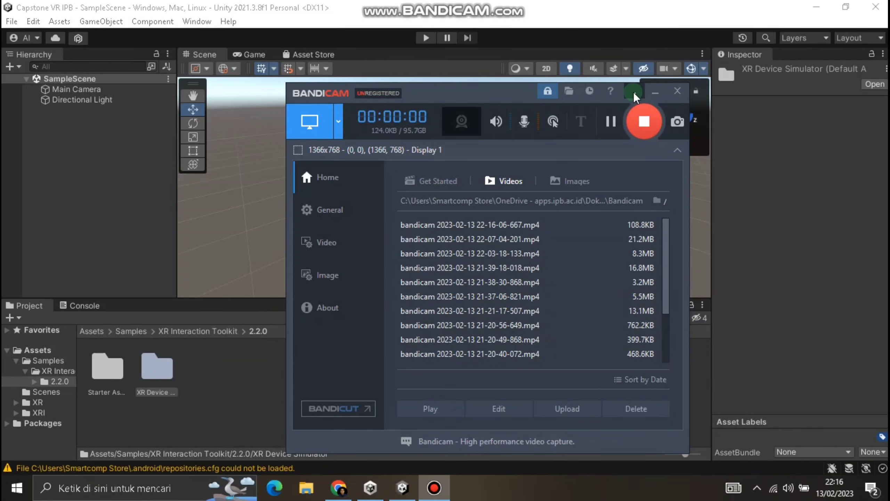
{"action": "left_click", "coordinate": [417, 200]}
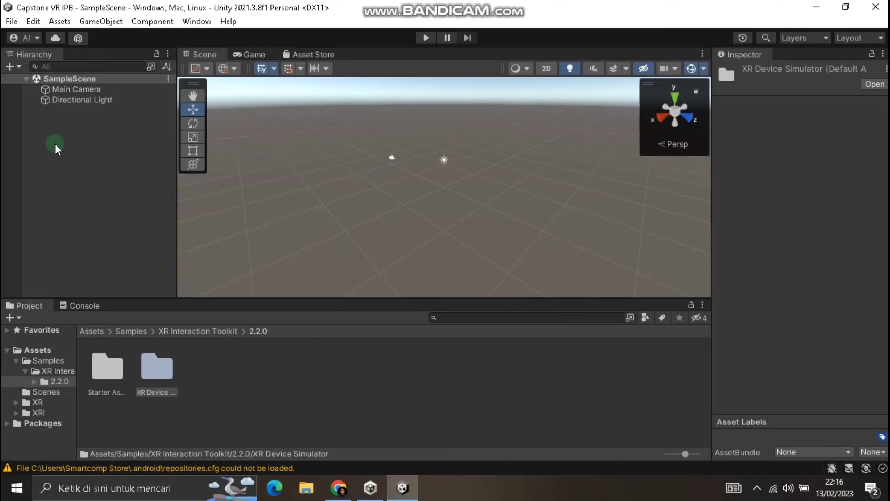
Add an XR Origin (VR) object to the SampleScene hierarchy.
{"action": "right_click", "coordinate": [71, 134]}
{"action": "left_click", "coordinate": [65, 133]}
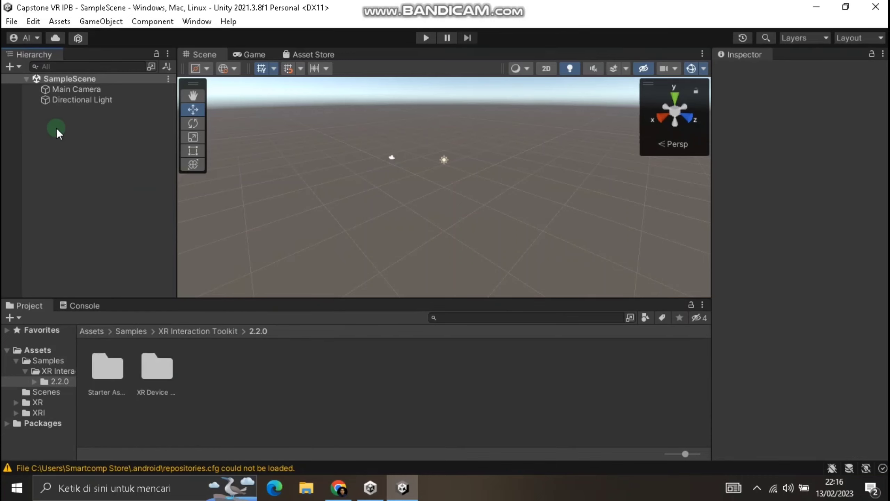
{"action": "right_click", "coordinate": [58, 146]}
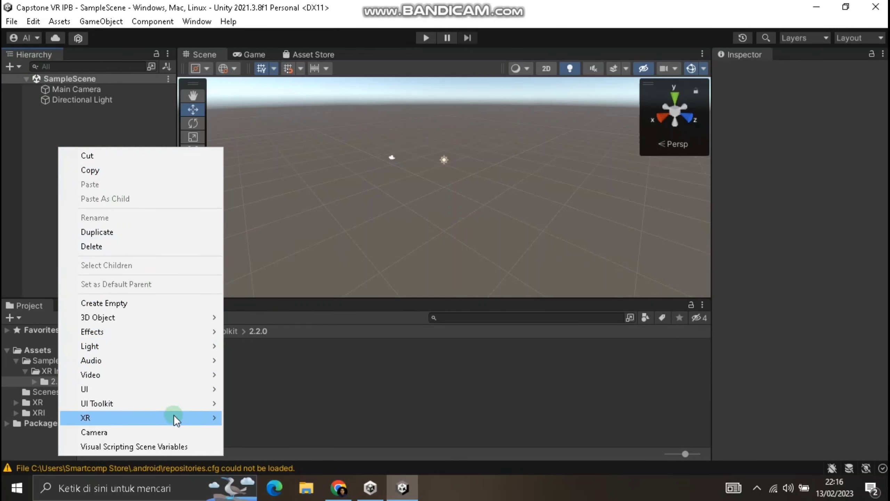
{"action": "mouse_move", "coordinate": [174, 417]}
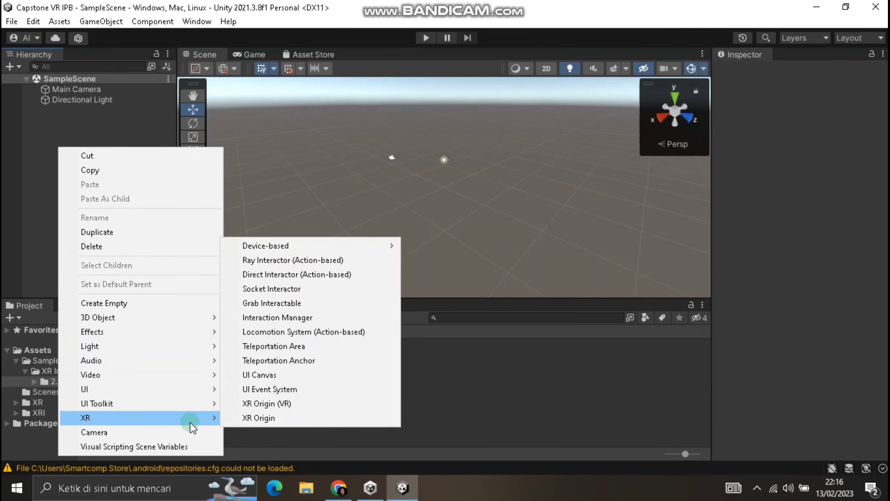
{"action": "left_click", "coordinate": [247, 403]}
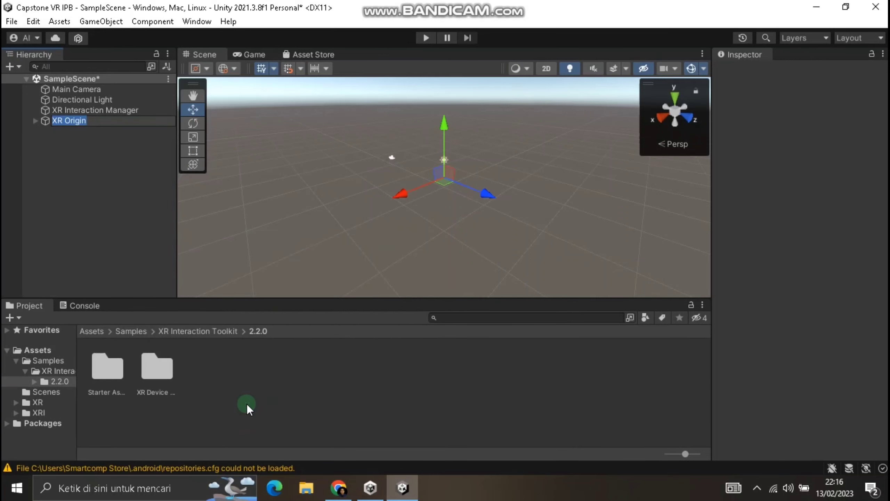
Expand XR Origin and its Camera Offset, and delete the scene's original Main Camera outside the XR Origin.
{"action": "left_click", "coordinate": [35, 119]}
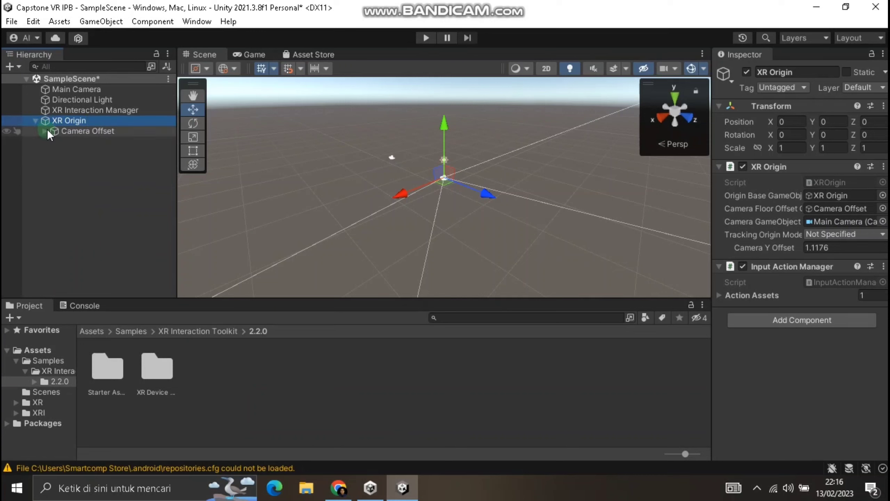
{"action": "left_click", "coordinate": [44, 131]}
{"action": "left_click", "coordinate": [75, 142]}
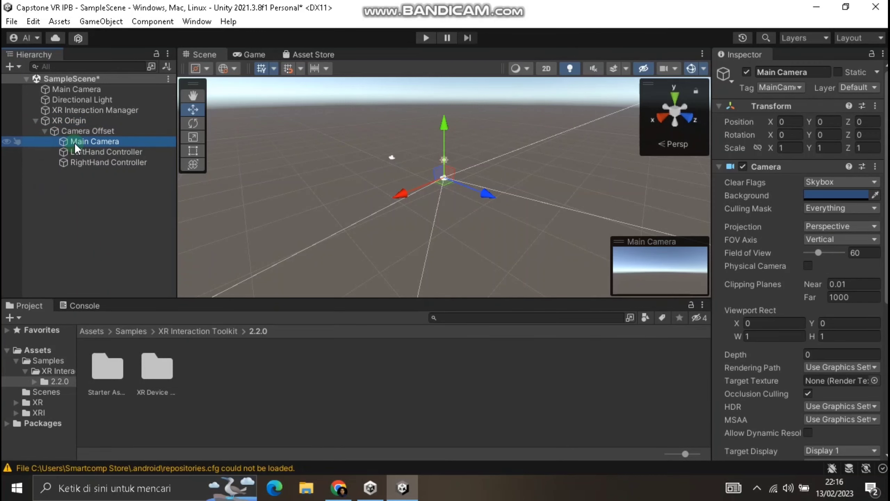
{"action": "left_click", "coordinate": [79, 90]}
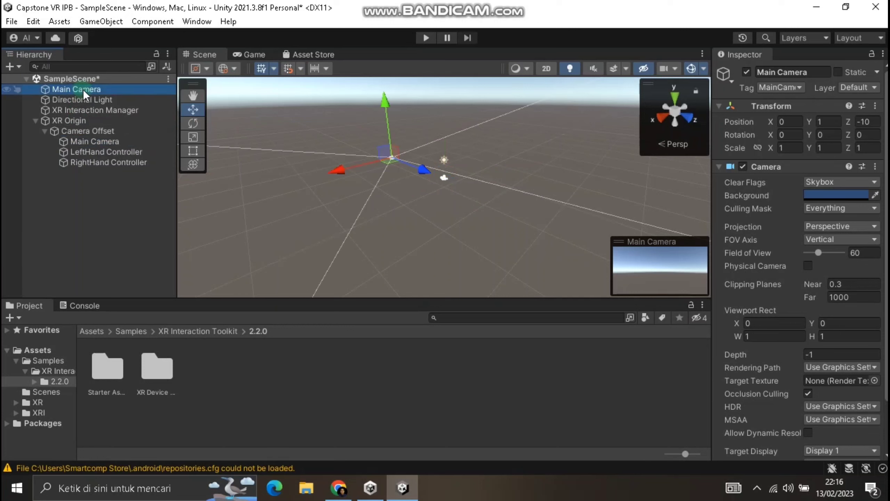
{"action": "key", "text": "Delete"}
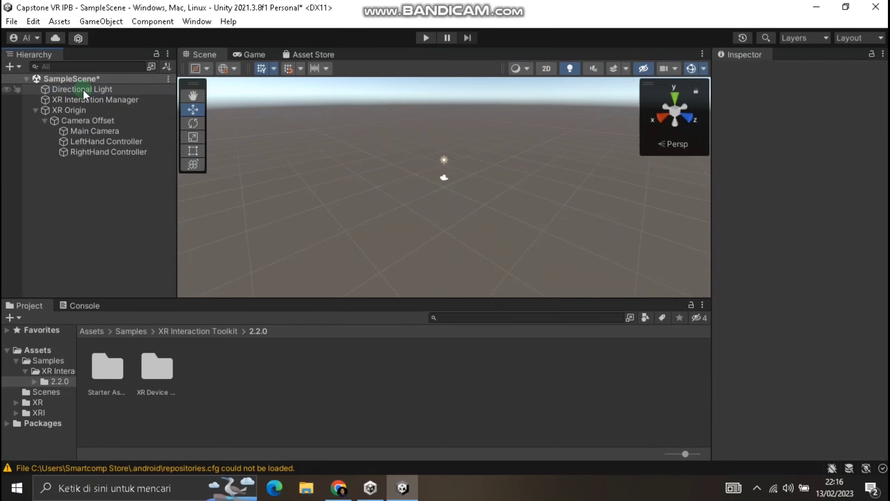
Inspect the LeftHand Controller and open the Starter Assets folder in the XR Interaction Toolkit 2.2.0 samples.
{"action": "left_click", "coordinate": [99, 130]}
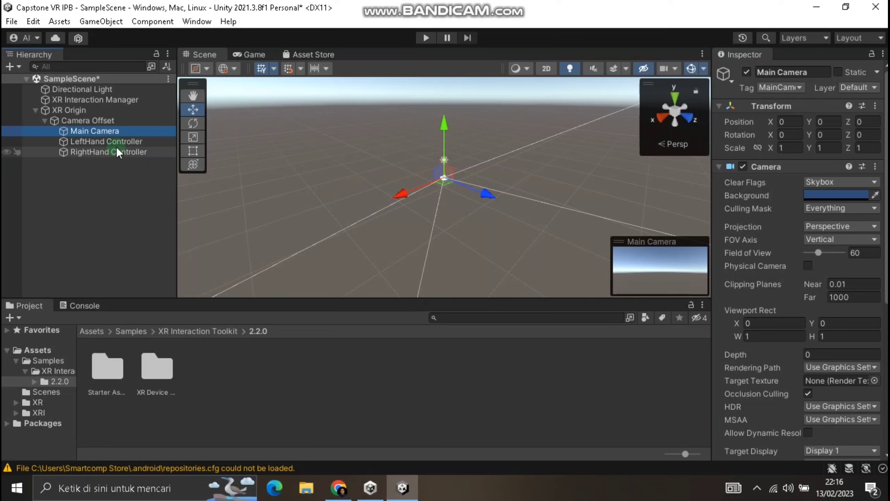
{"action": "left_click", "coordinate": [127, 142]}
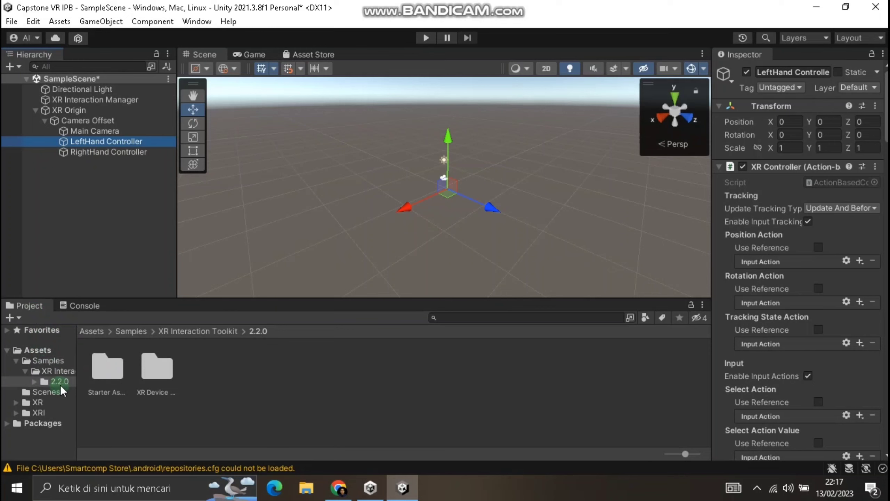
{"action": "left_click", "coordinate": [41, 351]}
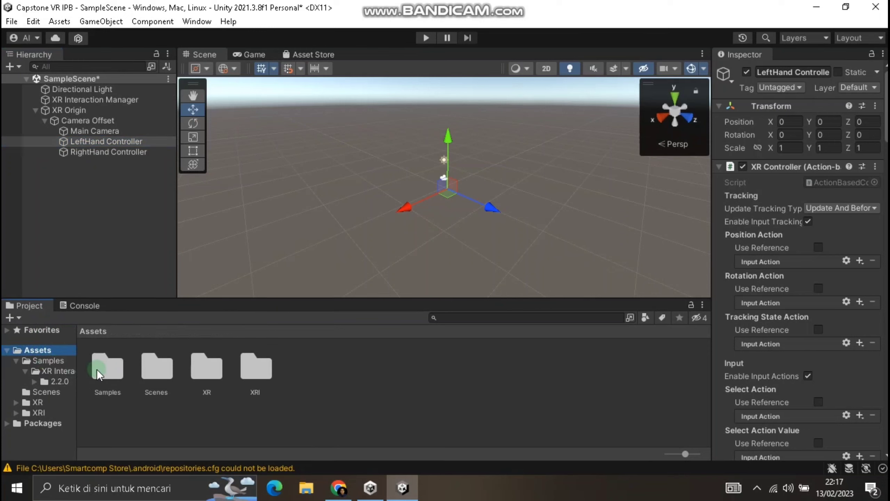
{"action": "left_click", "coordinate": [56, 362]}
{"action": "left_click", "coordinate": [59, 371]}
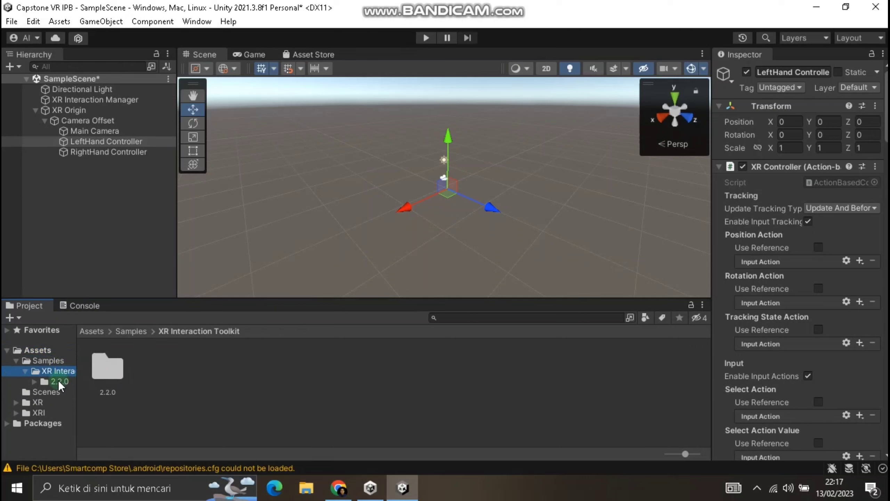
{"action": "left_click", "coordinate": [59, 381]}
{"action": "left_click", "coordinate": [34, 381]}
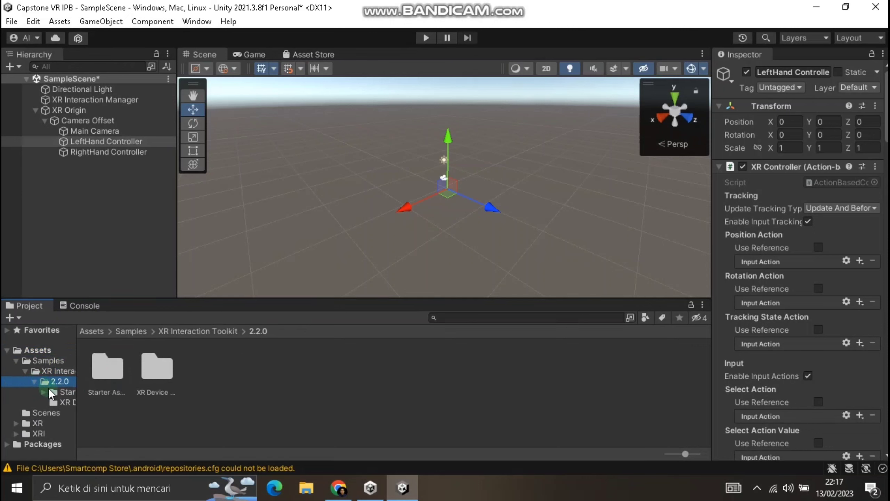
{"action": "left_click", "coordinate": [58, 391]}
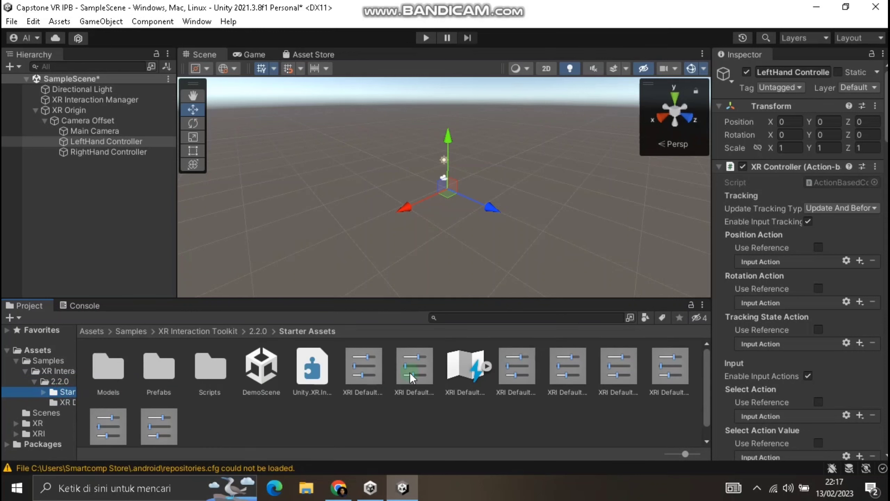
Add the XRI Default Left Controller and XRI Default Right Controller presets to the ActionBasedController defaults.
{"action": "left_click", "coordinate": [519, 370]}
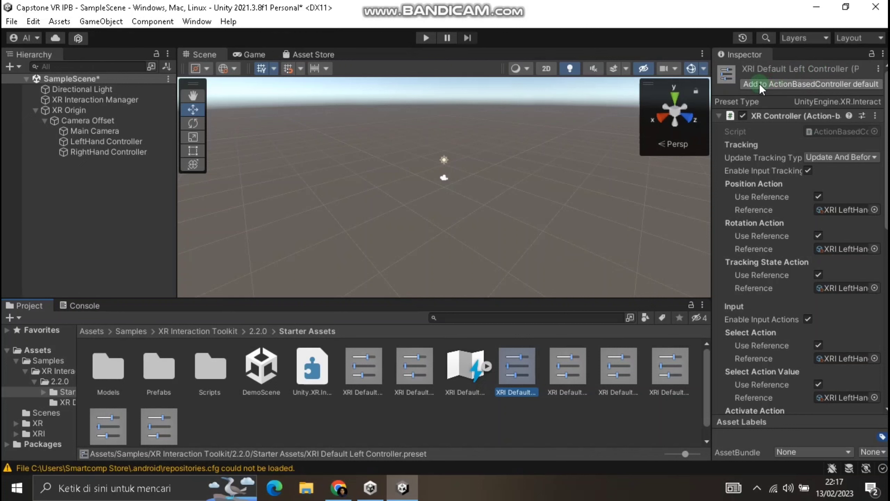
{"action": "left_click", "coordinate": [804, 83]}
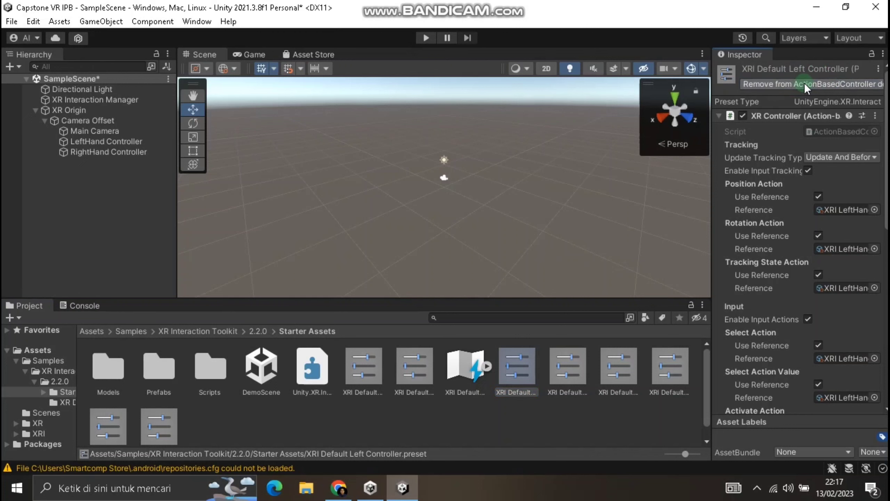
{"action": "left_click", "coordinate": [616, 364]}
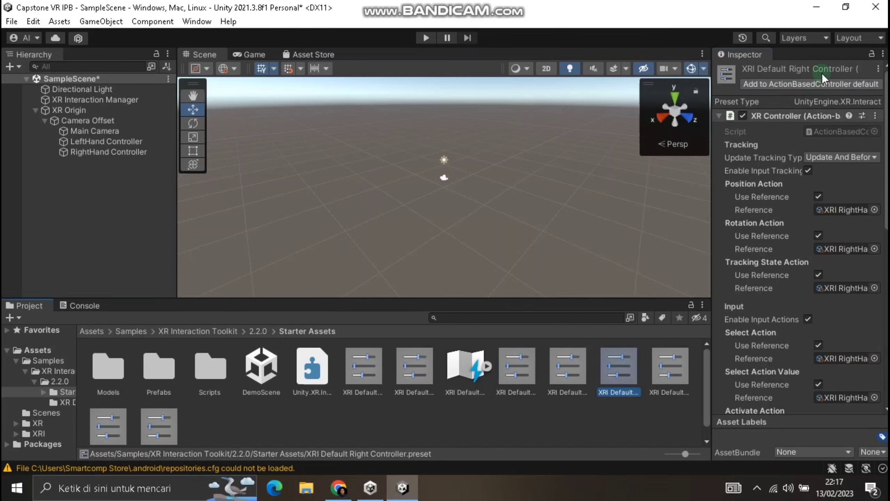
{"action": "left_click", "coordinate": [811, 83]}
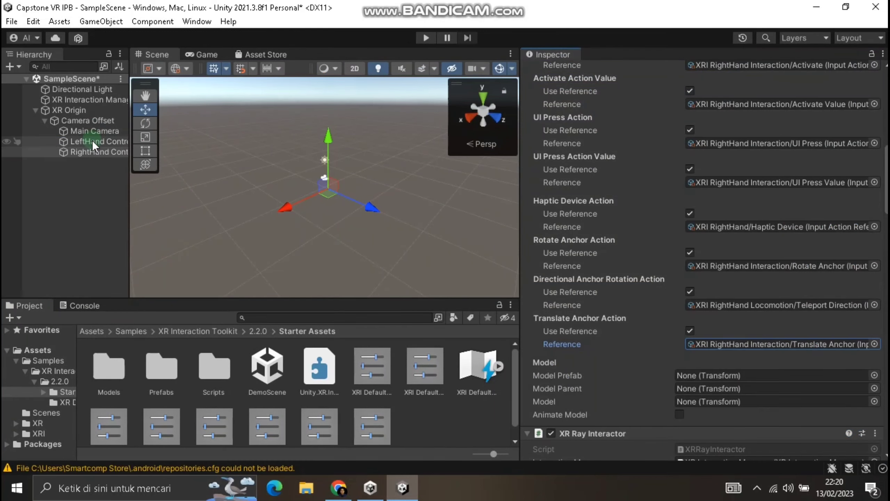
Check the input action references in the XR Controller component of the LeftHand and RightHand Controllers.
{"action": "left_click", "coordinate": [91, 141]}
{"action": "scroll", "coordinate": [776, 203], "scroll_direction": "up", "scroll_amount": 4}
{"action": "scroll", "coordinate": [657, 199], "scroll_direction": "up", "scroll_amount": 3}
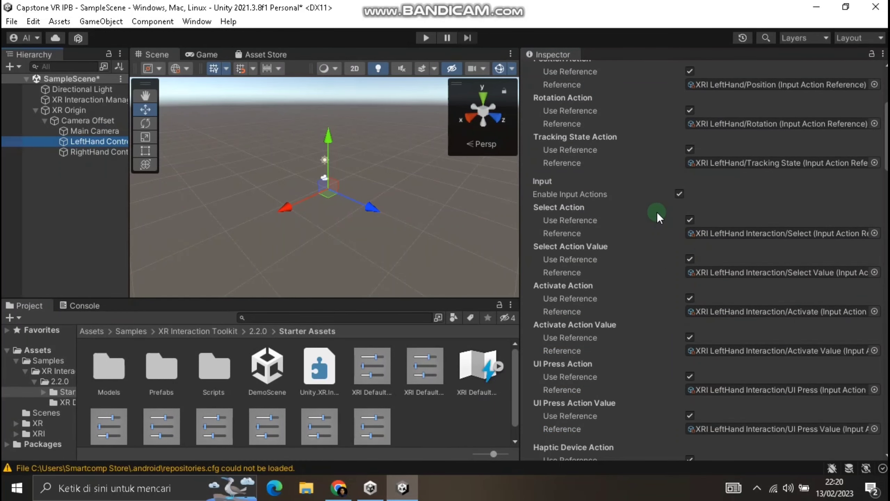
{"action": "left_click", "coordinate": [105, 151]}
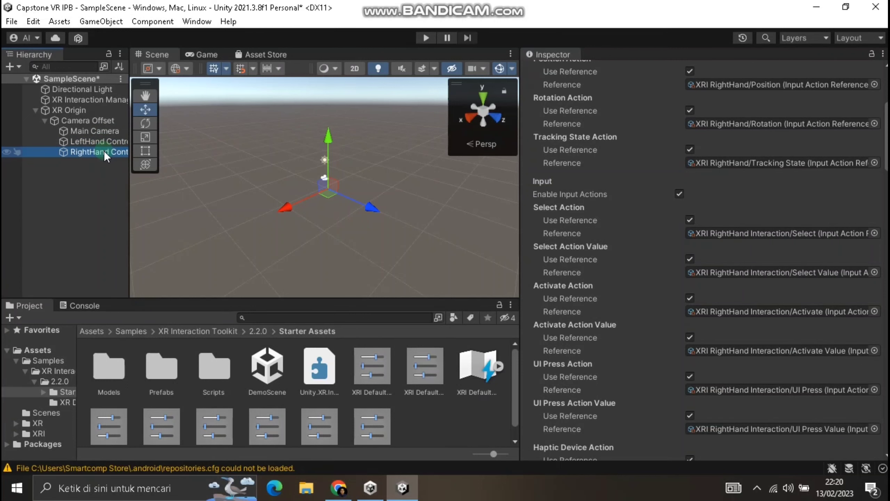
{"action": "scroll", "coordinate": [726, 198], "scroll_direction": "up", "scroll_amount": 3}
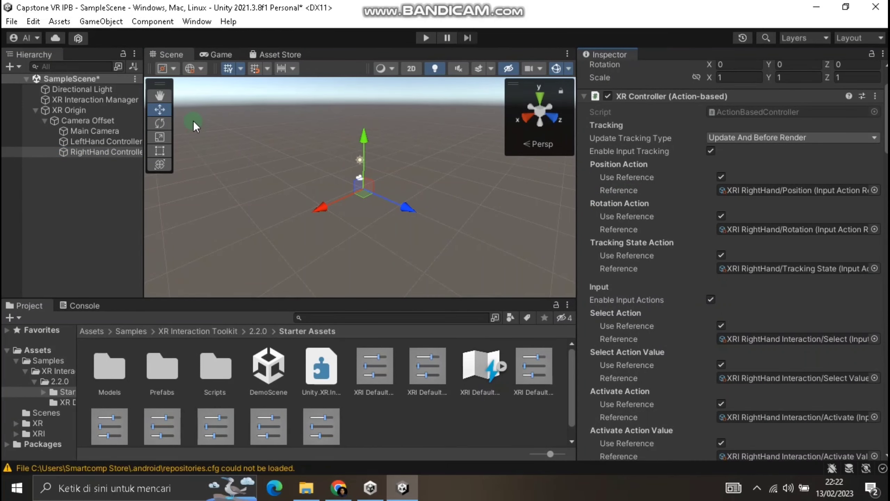
In the project's Preset Manager, set the filter to Right for XRI Default Right Controller and Left for XRI Default Left Controller.
{"action": "left_click", "coordinate": [35, 22]}
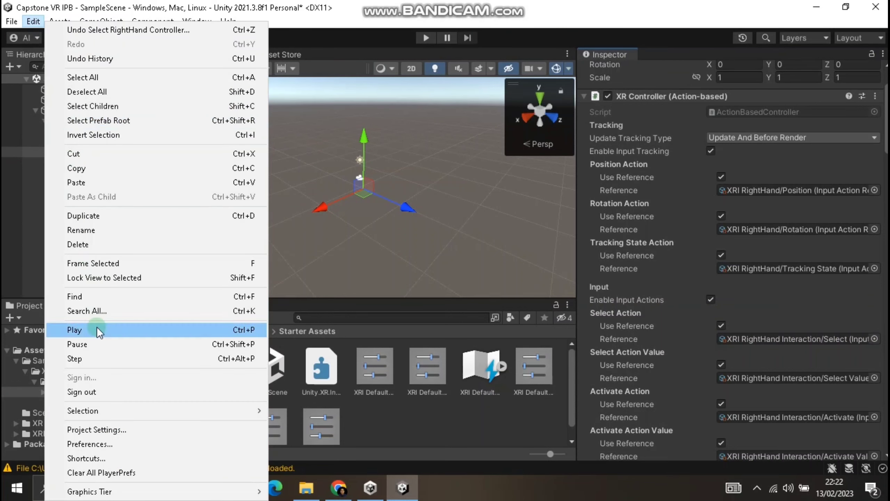
{"action": "left_click", "coordinate": [110, 430]}
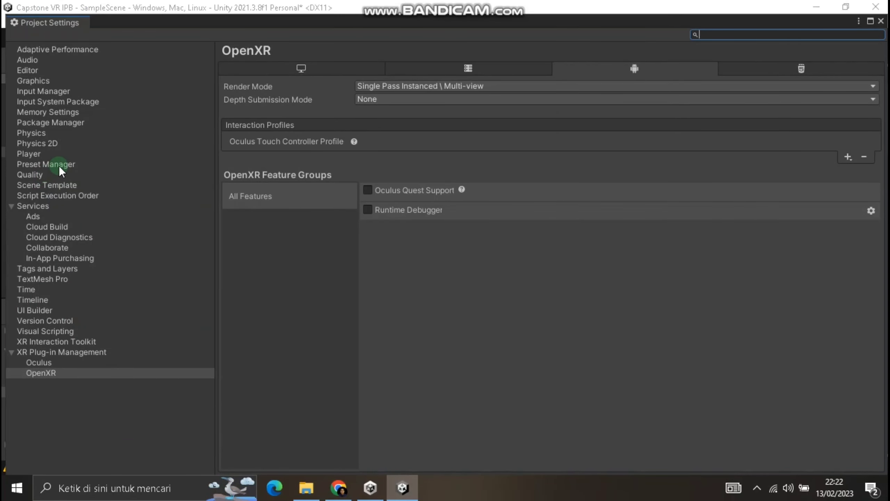
{"action": "left_click", "coordinate": [58, 166]}
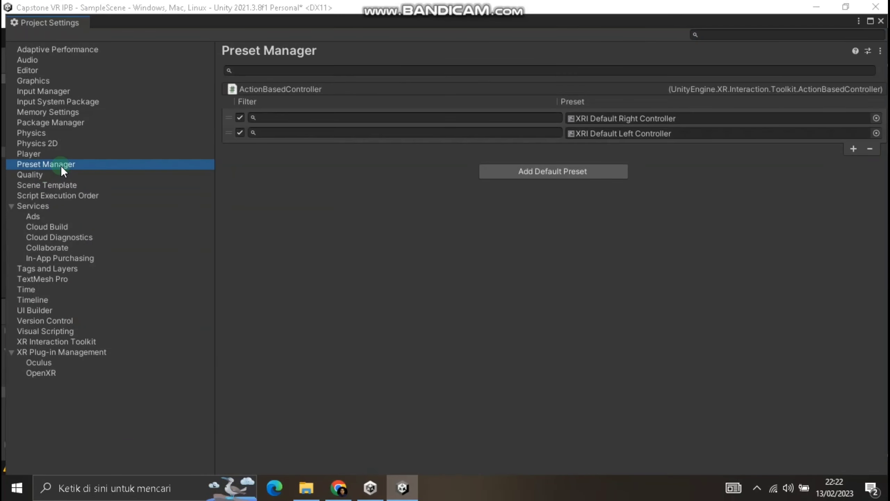
{"action": "left_click", "coordinate": [503, 117]}
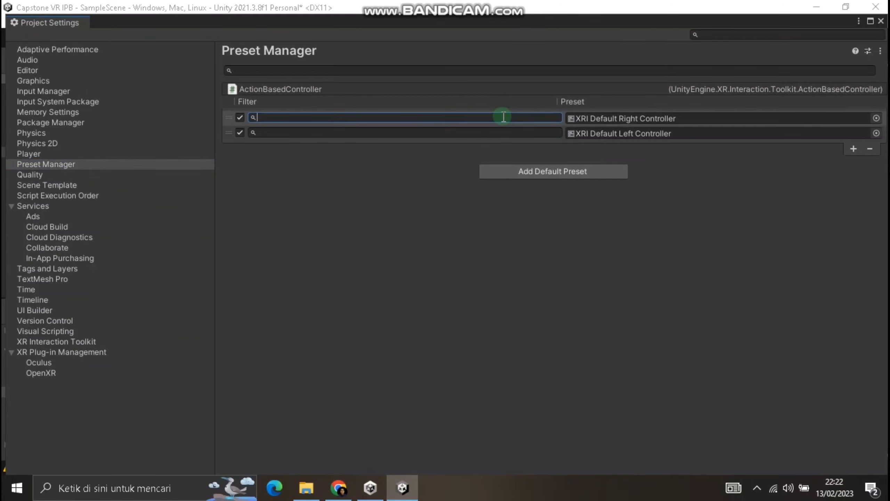
{"action": "type", "text": "Right"}
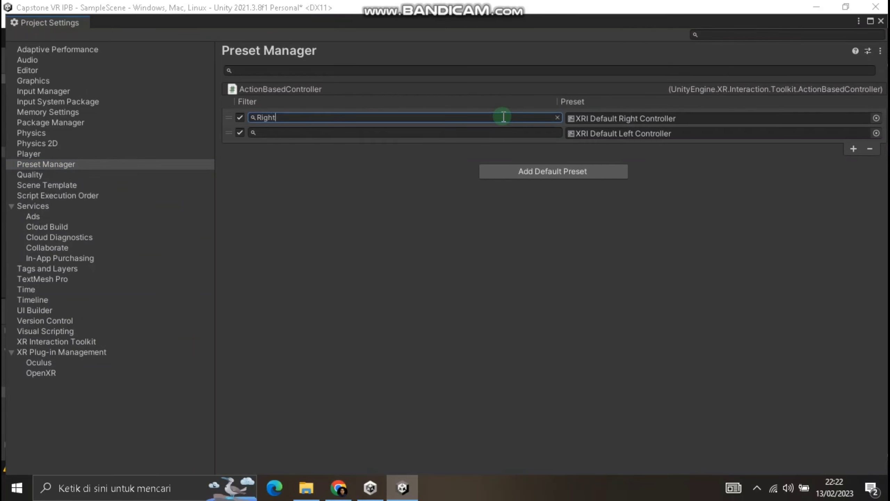
{"action": "left_click", "coordinate": [503, 132]}
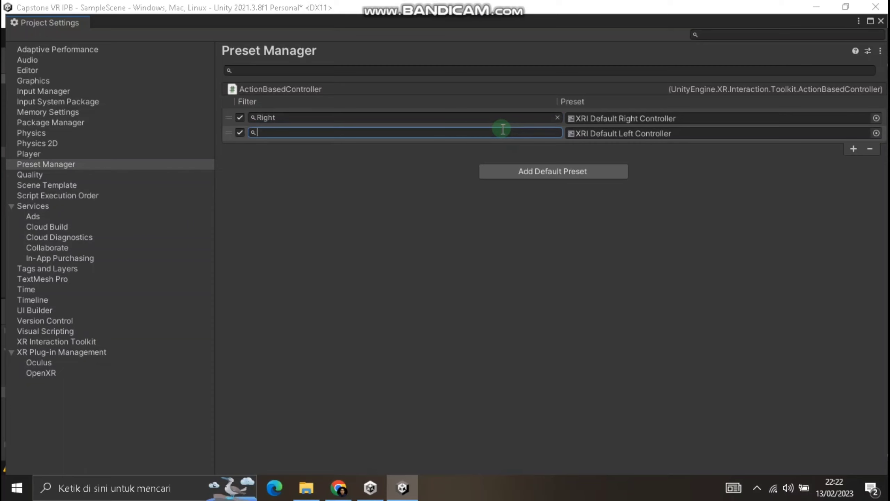
{"action": "type", "text": "Left"}
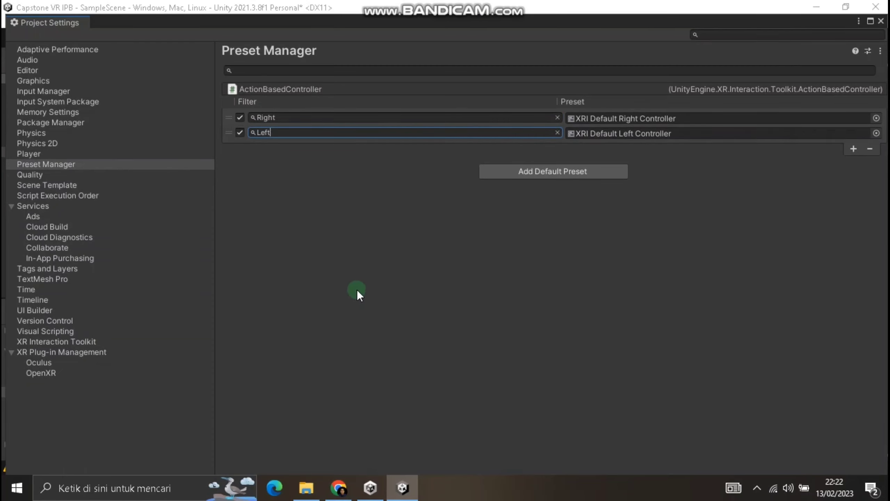
{"action": "left_click", "coordinate": [882, 20]}
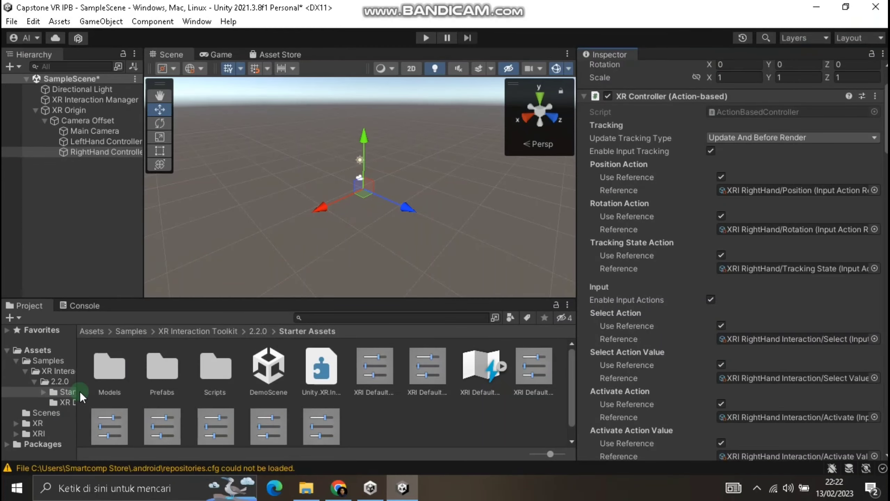
Add the XR Device Simulator prefab from the 2.2.0 samples to the scene hierarchy and collapse XR Origin.
{"action": "left_click_drag", "start_coordinate": [78, 393], "coordinate": [121, 394]}
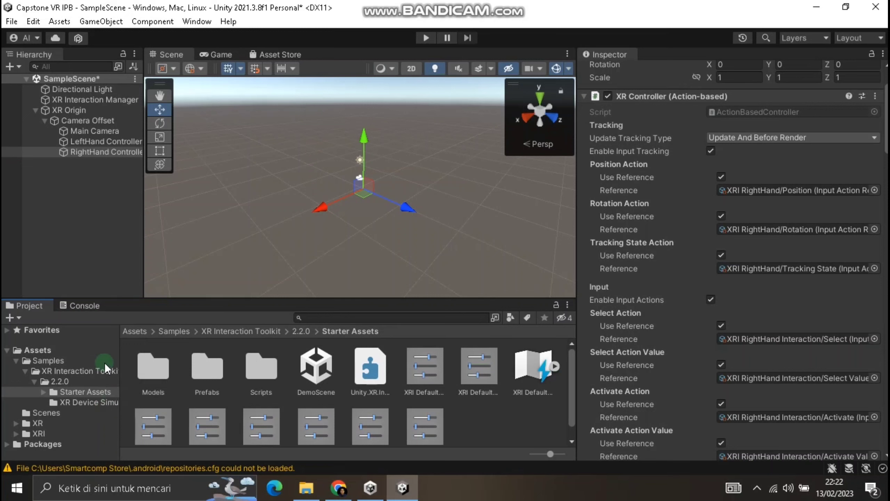
{"action": "left_click", "coordinate": [99, 403]}
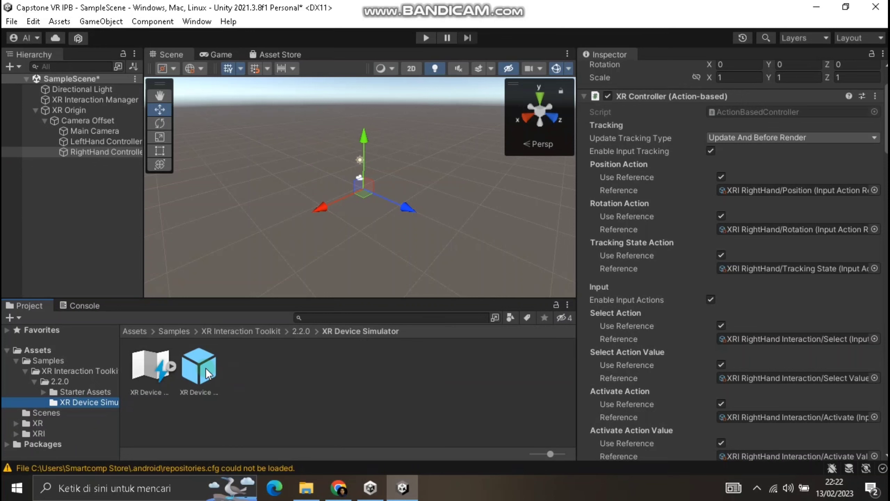
{"action": "left_click_drag", "start_coordinate": [206, 369], "coordinate": [50, 212]}
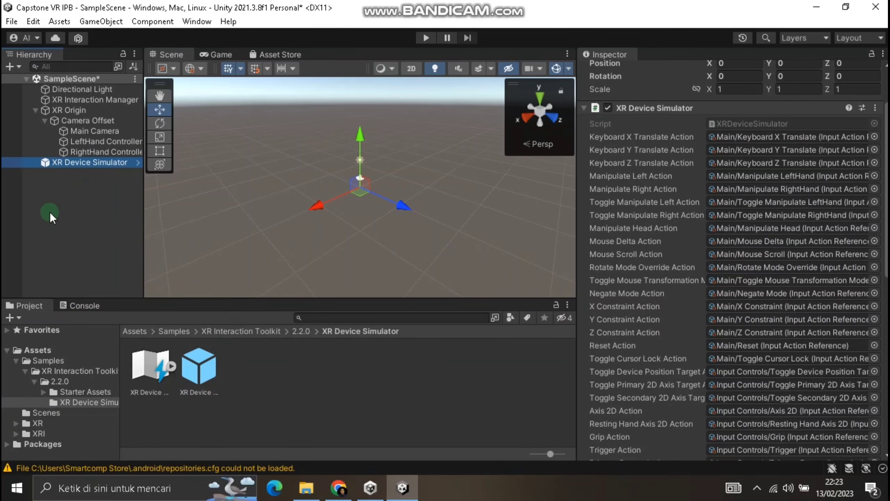
{"action": "left_click", "coordinate": [35, 110]}
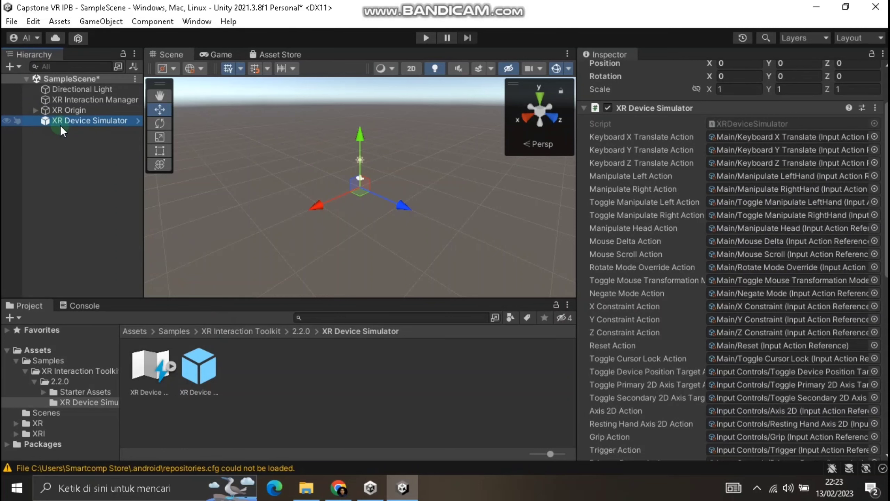
Narrow the Inspector, dock the Game view beside the Scene view and widen the Game view.
{"action": "left_click_drag", "start_coordinate": [577, 130], "coordinate": [723, 151]}
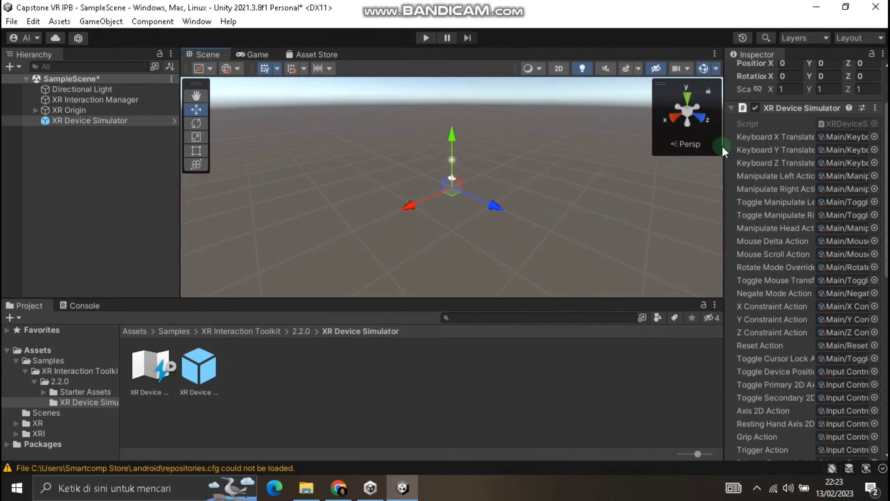
{"action": "left_click_drag", "start_coordinate": [250, 53], "coordinate": [607, 184]}
{"action": "left_click_drag", "start_coordinate": [547, 190], "coordinate": [275, 200]}
Run the scene to test moving the simulated controllers, stop it, and widen the Scene view again.
{"action": "left_click", "coordinate": [426, 38]}
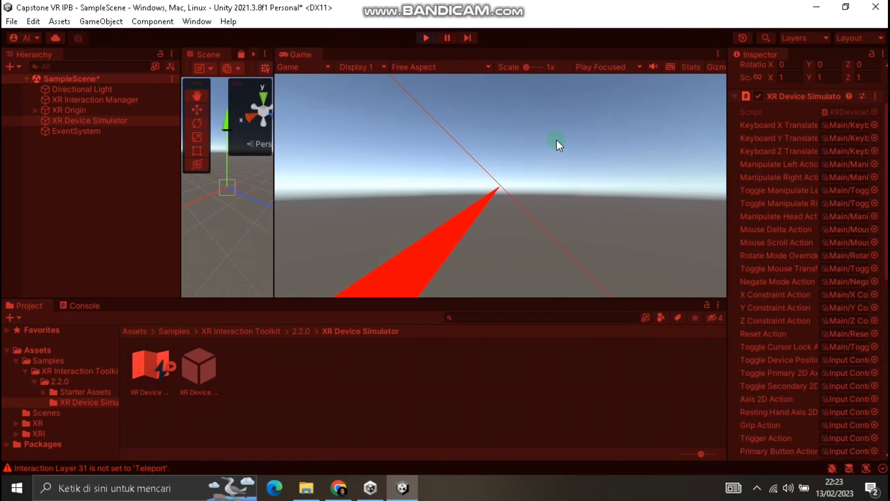
{"action": "right_click_drag", "start_coordinate": [434, 160], "coordinate": [530, 149]}
{"action": "left_click_drag", "start_coordinate": [428, 182], "coordinate": [461, 179]}
{"action": "key", "text": "y"}
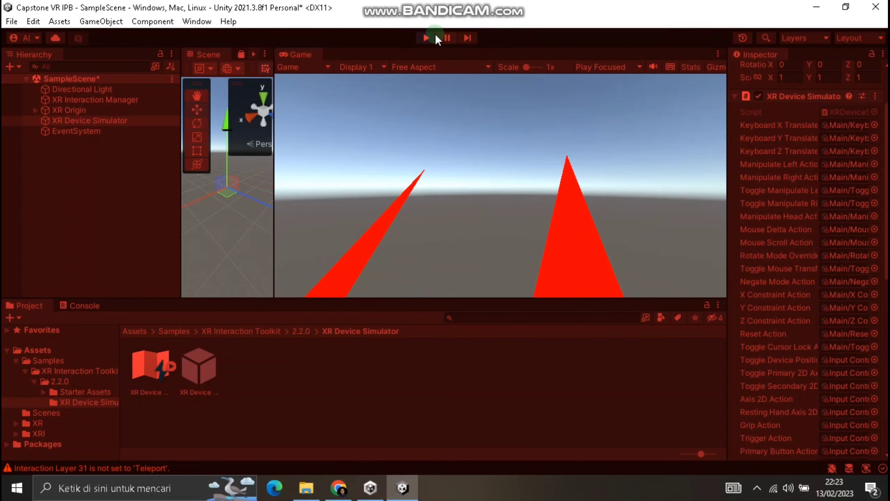
{"action": "left_click", "coordinate": [427, 38]}
{"action": "left_click", "coordinate": [289, 190]}
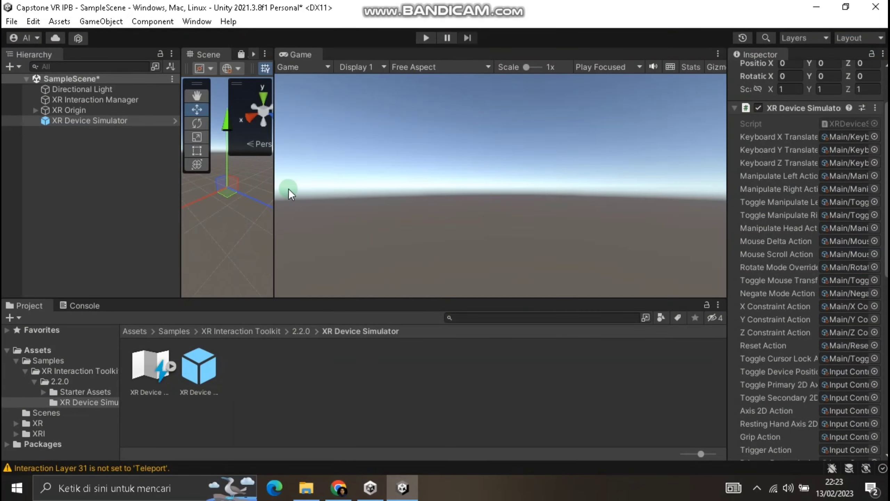
{"action": "left_click_drag", "start_coordinate": [275, 192], "coordinate": [559, 211]}
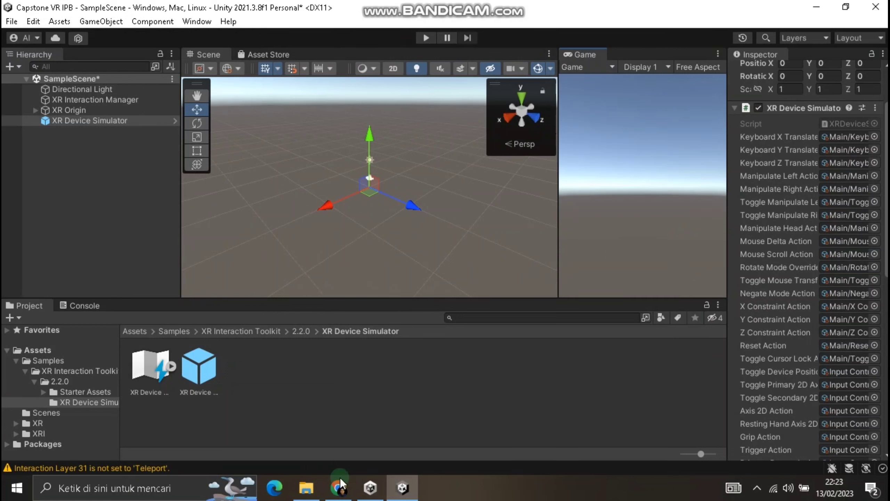
Create a folder named 360 in Assets and open it.
{"action": "left_click", "coordinate": [442, 407]}
{"action": "left_click", "coordinate": [43, 350]}
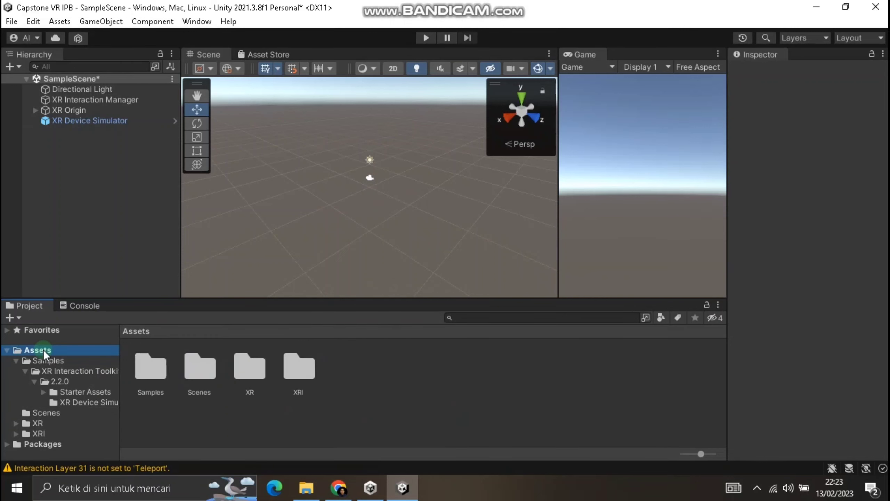
{"action": "right_click", "coordinate": [402, 398]}
{"action": "mouse_move", "coordinate": [507, 43]}
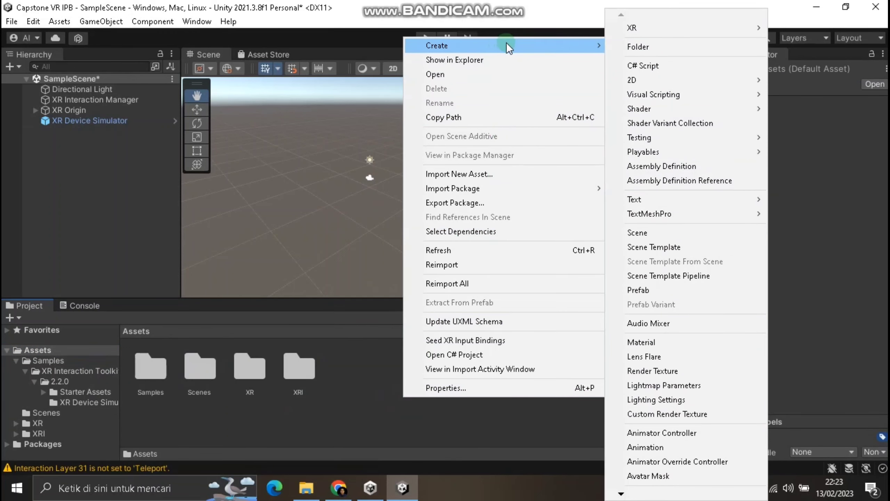
{"action": "left_click", "coordinate": [673, 46]}
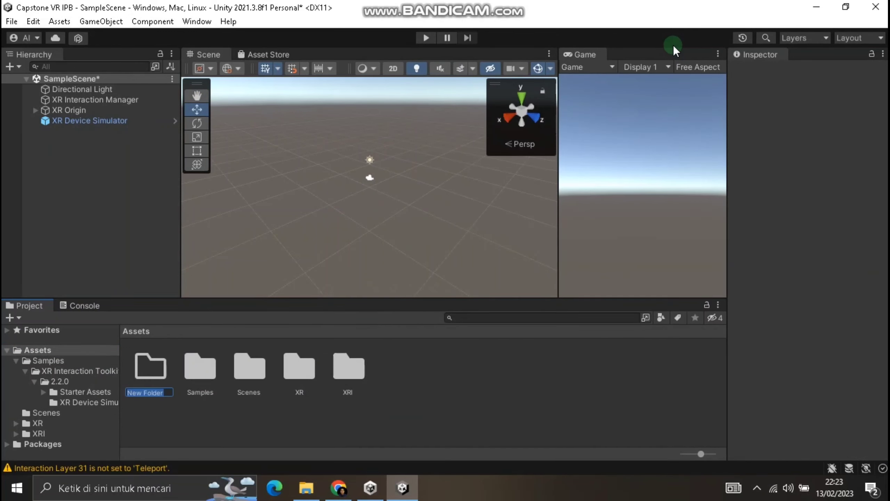
{"action": "type", "text": "360"}
{"action": "key", "text": "Return"}
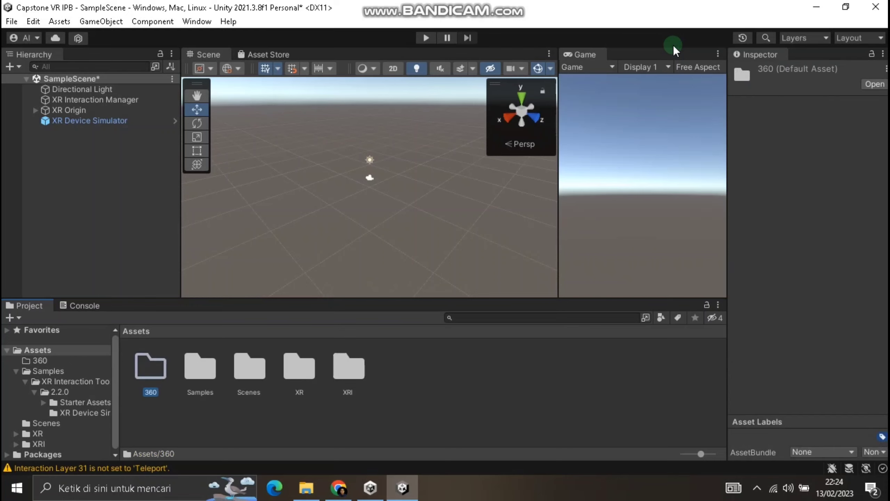
{"action": "double_click", "coordinate": [156, 368]}
Switch to File Explorer and import the Compres_360 video from the Video folder into the project's 360 folder.
{"action": "mouse_move", "coordinate": [313, 493]}
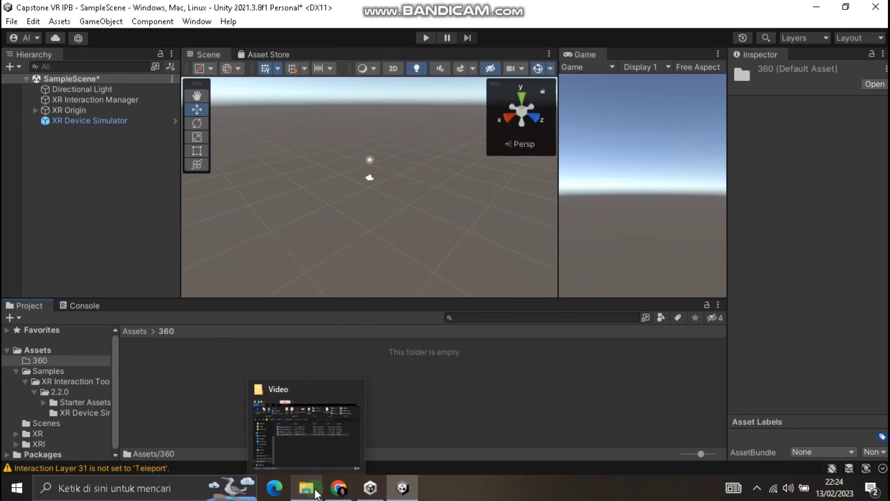
{"action": "left_click", "coordinate": [316, 493]}
{"action": "left_click_drag", "start_coordinate": [463, 227], "coordinate": [214, 357]}
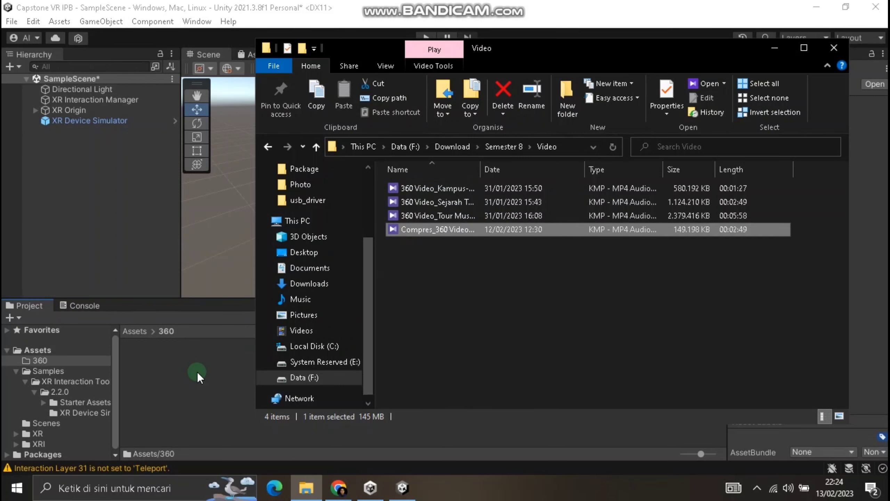
{"action": "left_click_drag", "start_coordinate": [730, 95], "coordinate": [773, 50]}
{"action": "left_click_drag", "start_coordinate": [397, 404], "coordinate": [365, 425]}
{"action": "left_click_drag", "start_coordinate": [384, 421], "coordinate": [380, 347]}
{"action": "left_click_drag", "start_coordinate": [532, 292], "coordinate": [238, 422]}
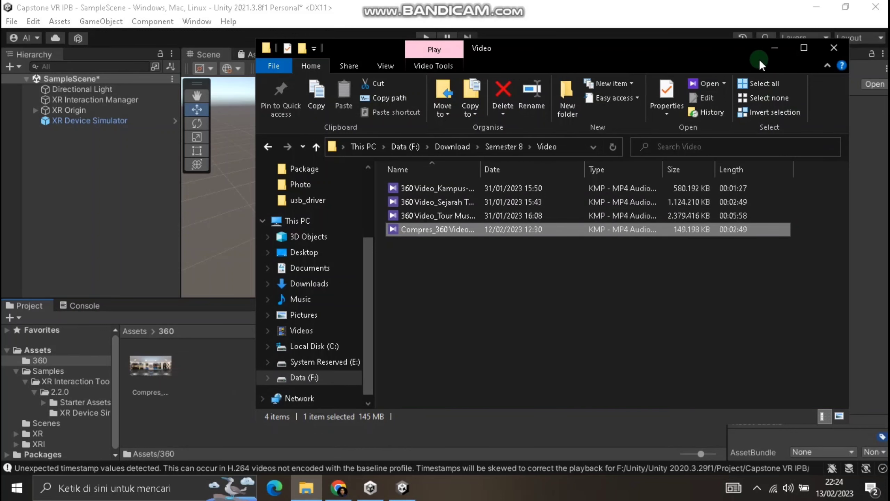
{"action": "left_click", "coordinate": [775, 47]}
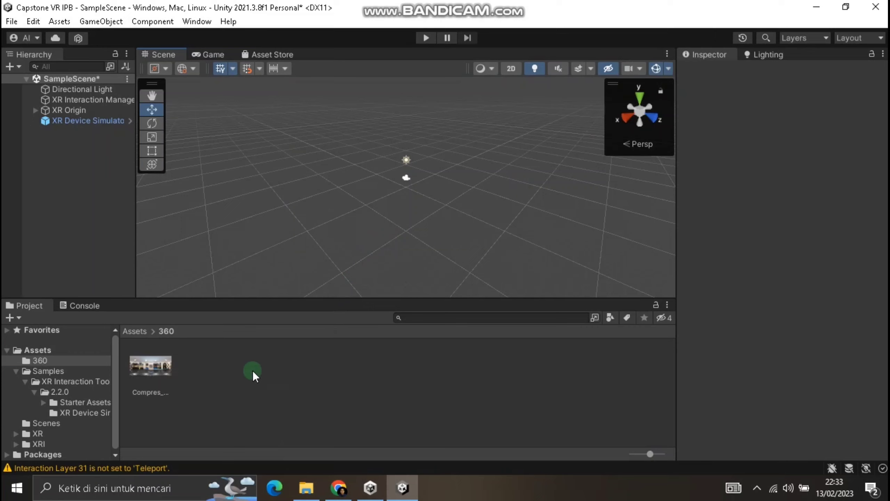
Create a material in the 360 folder and set its shader to Skybox/Panoramic.
{"action": "right_click", "coordinate": [209, 368]}
{"action": "mouse_move", "coordinate": [377, 14]}
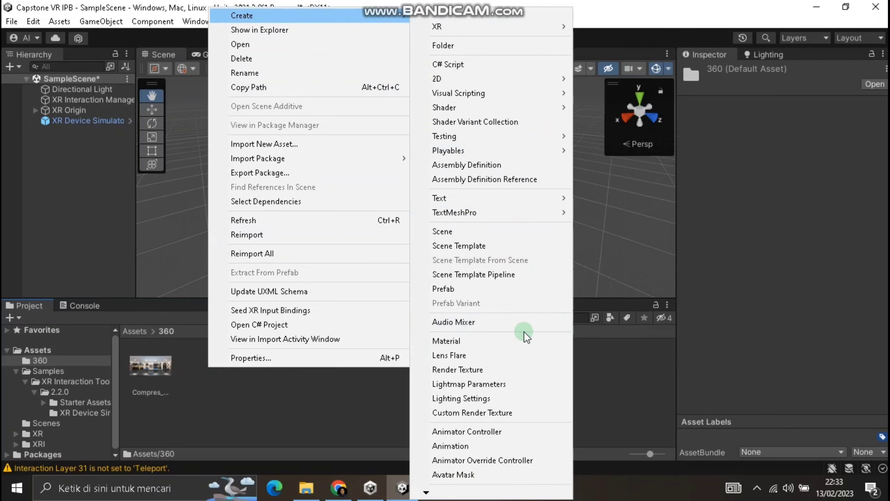
{"action": "left_click", "coordinate": [502, 341]}
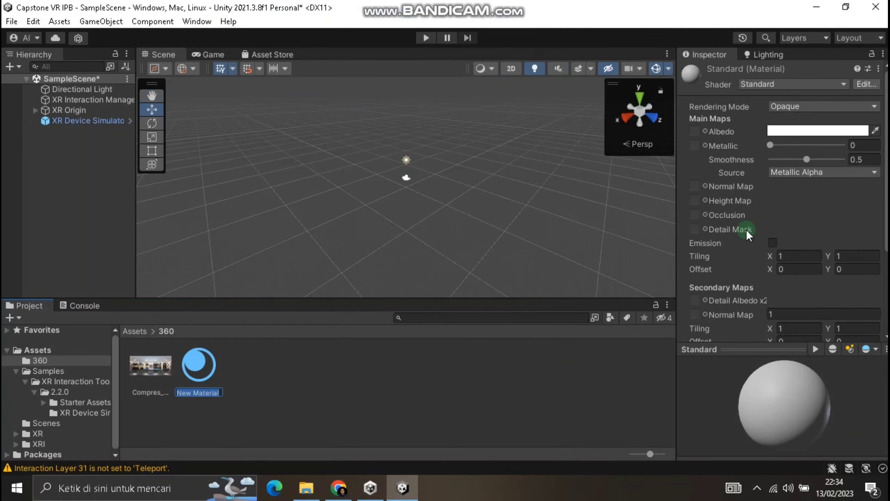
{"action": "left_click", "coordinate": [788, 86]}
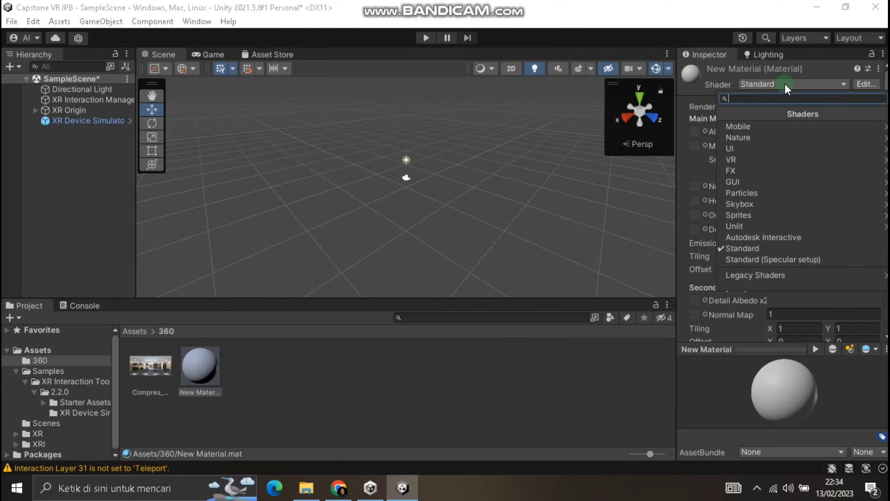
{"action": "left_click", "coordinate": [773, 203]}
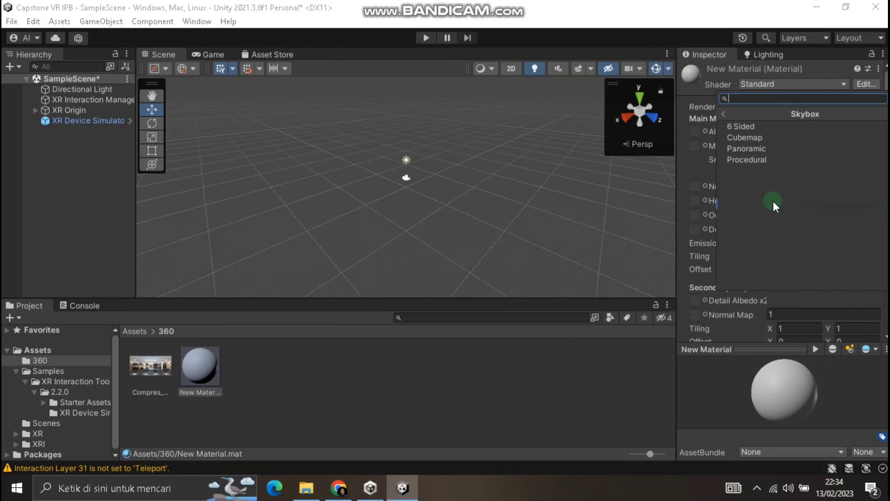
{"action": "left_click", "coordinate": [755, 150]}
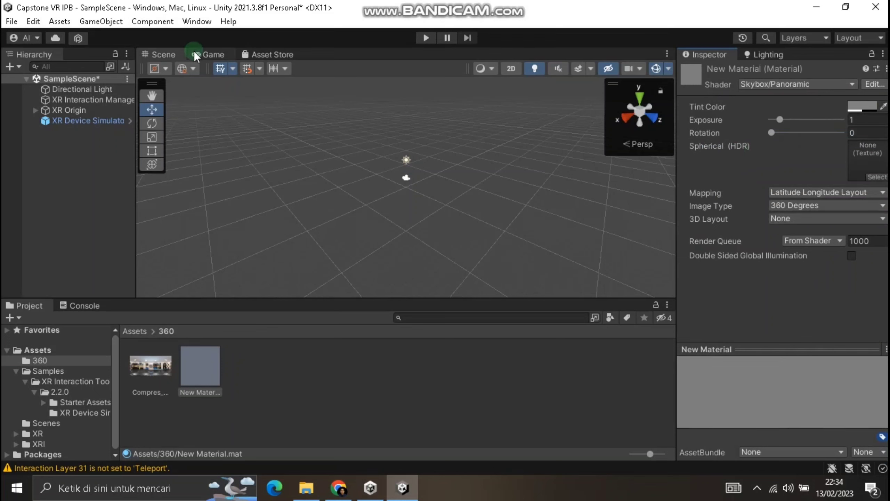
Create a render texture in the 360 folder, keeping its default name.
{"action": "left_click", "coordinate": [256, 384]}
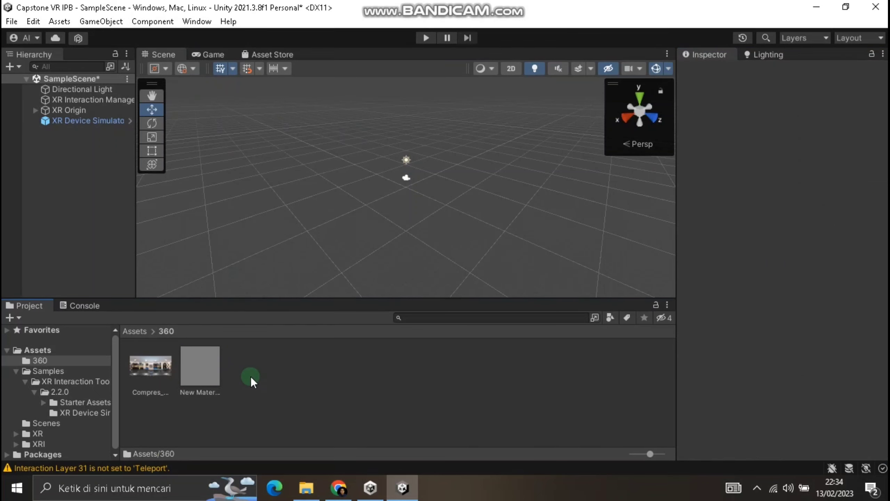
{"action": "right_click", "coordinate": [250, 376]}
{"action": "mouse_move", "coordinate": [412, 25]}
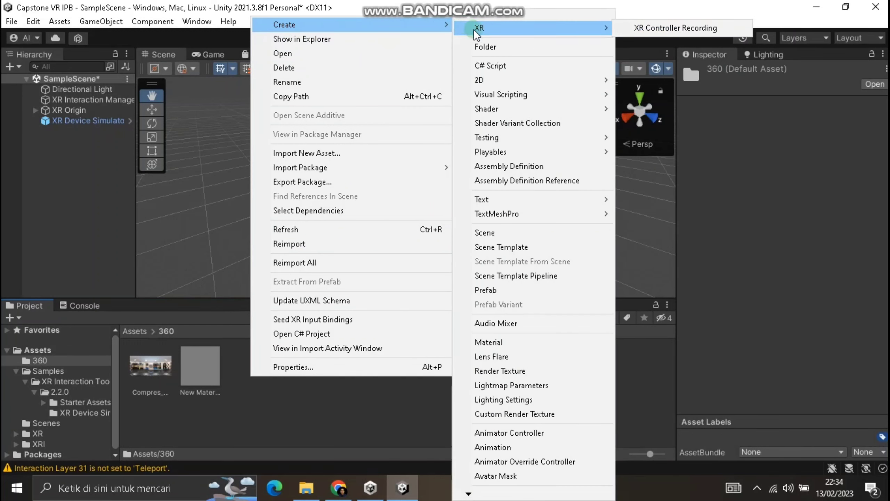
{"action": "left_click", "coordinate": [510, 376]}
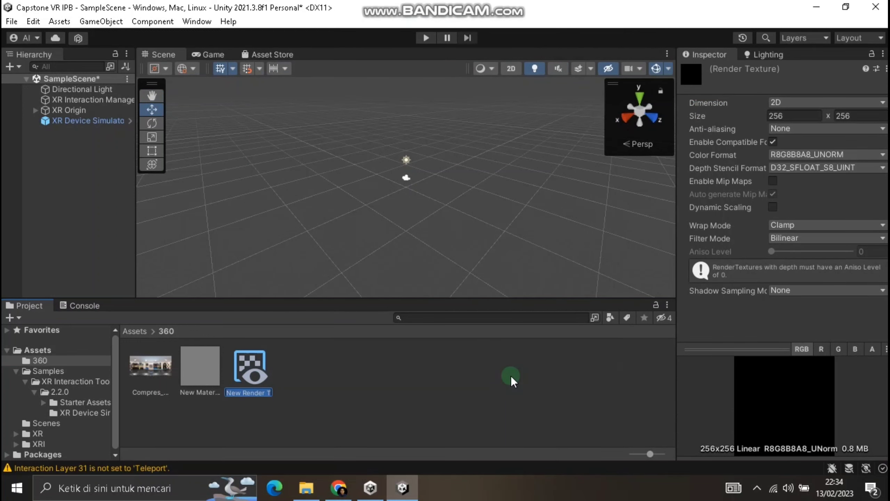
{"action": "left_click", "coordinate": [511, 376]}
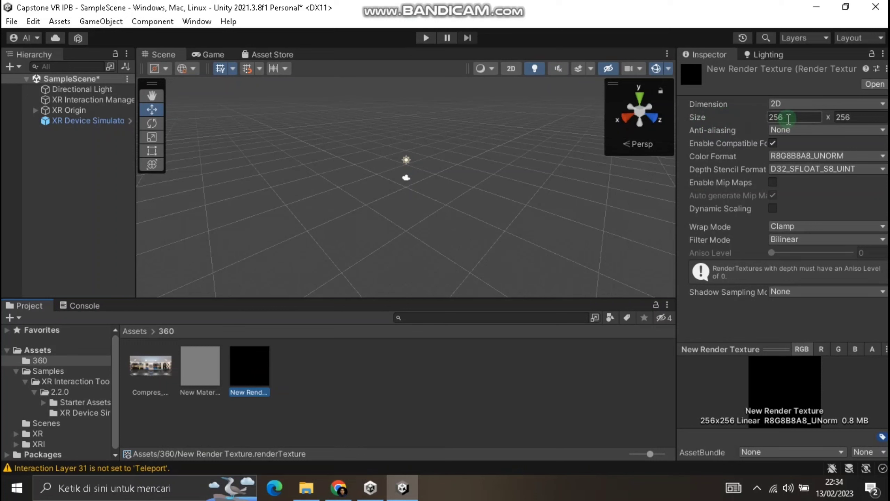
Check the Compres_360 video's source info for its pixel dimensions.
{"action": "left_click", "coordinate": [718, 118]}
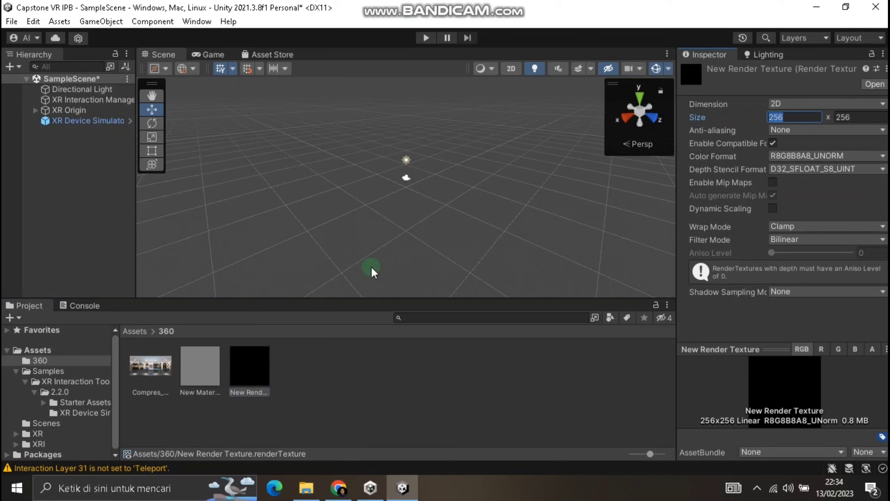
{"action": "left_click", "coordinate": [147, 366]}
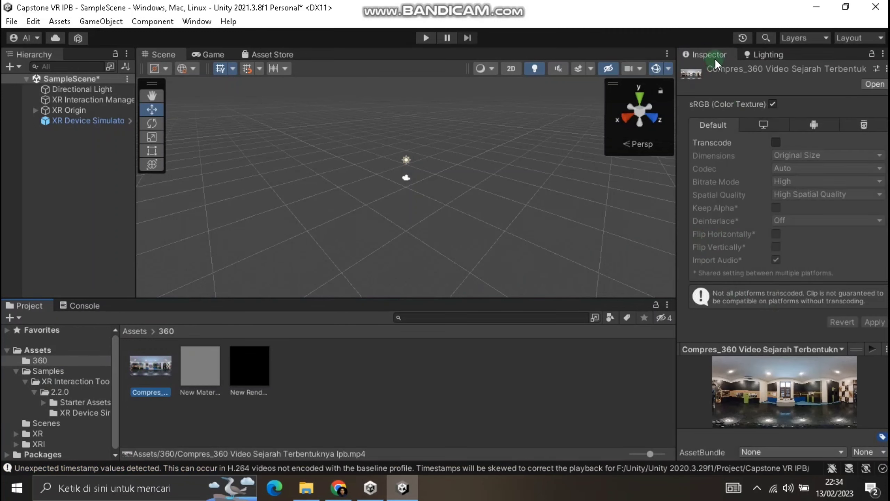
{"action": "left_click", "coordinate": [784, 349]}
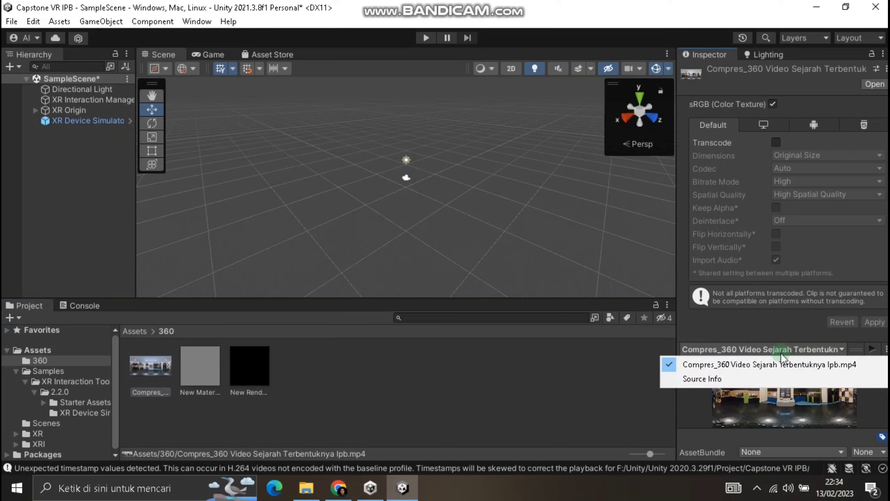
{"action": "left_click", "coordinate": [766, 378]}
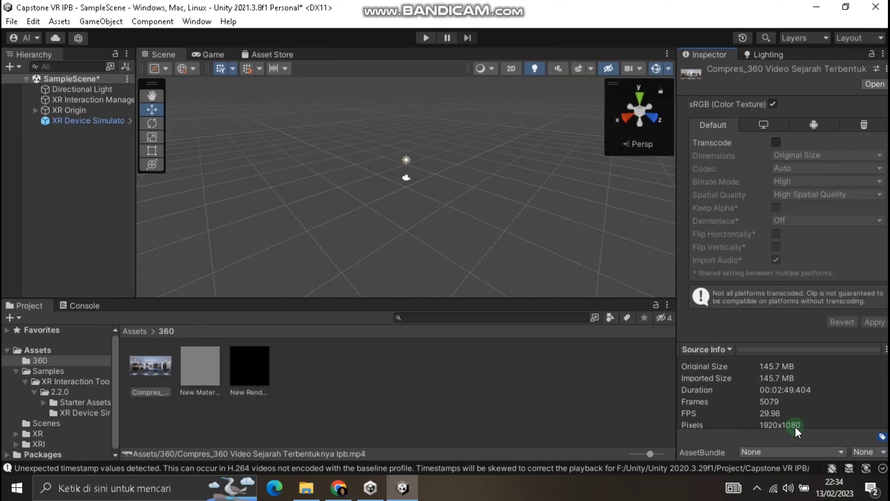
Set the new render texture's size to 1920 x 1080 and its wrap mode to Per-axis.
{"action": "left_click", "coordinate": [249, 372]}
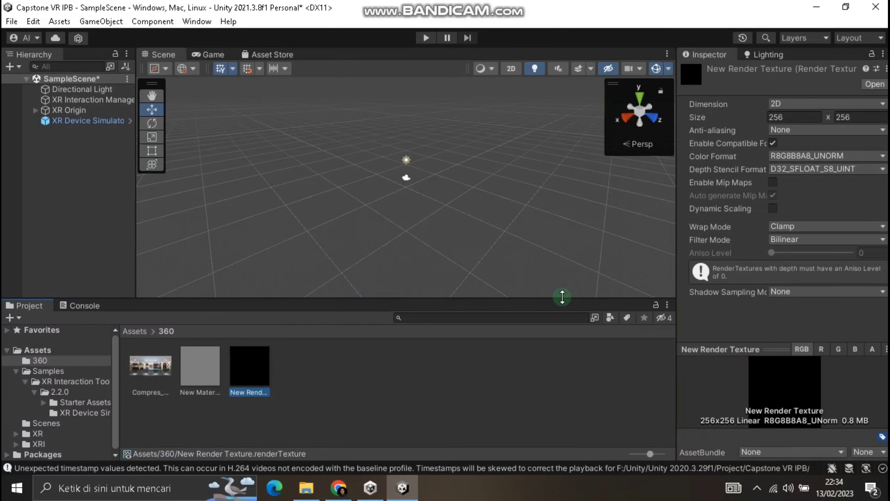
{"action": "left_click", "coordinate": [807, 114]}
{"action": "type", "text": "1920"}
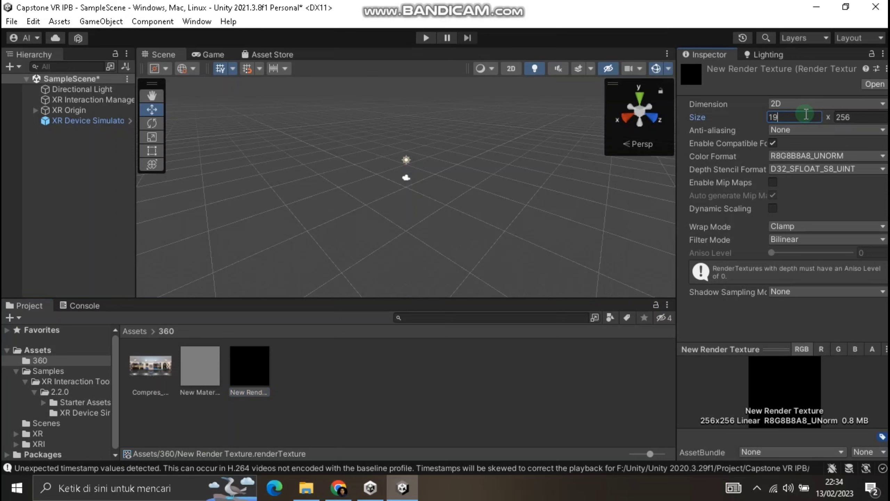
{"action": "key", "text": "Tab"}
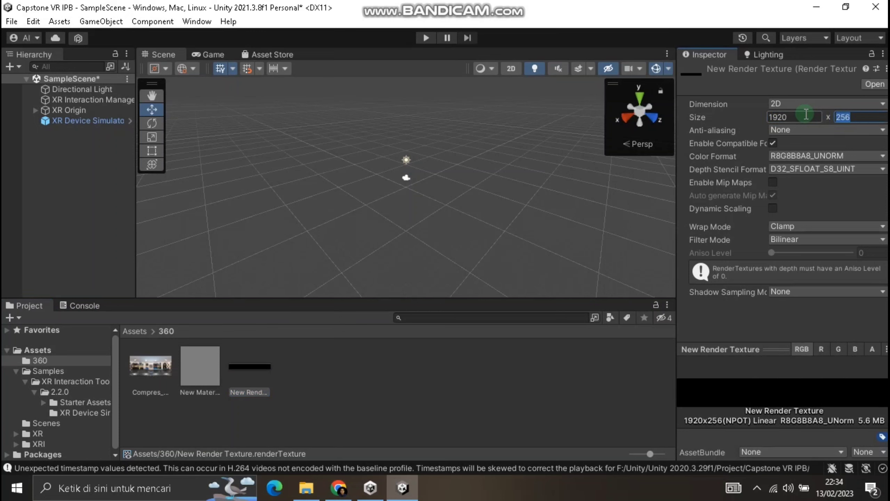
{"action": "type", "text": "1080"}
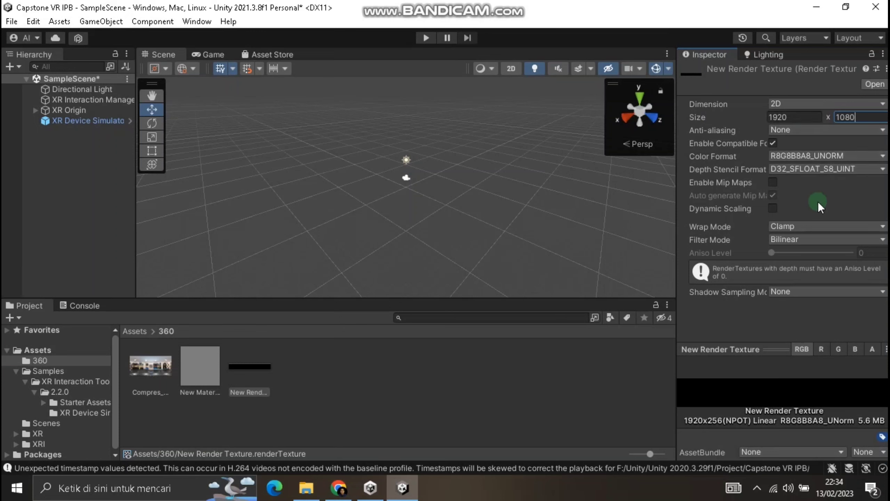
{"action": "left_click", "coordinate": [804, 227]}
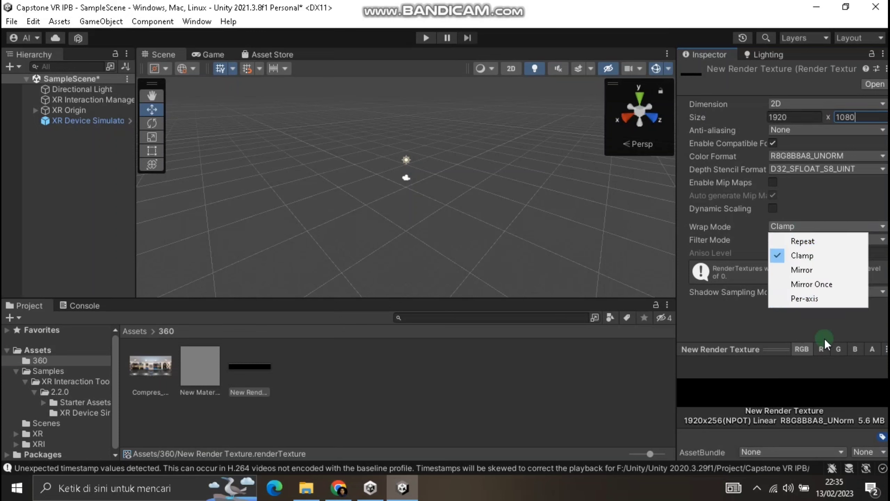
{"action": "left_click", "coordinate": [823, 302]}
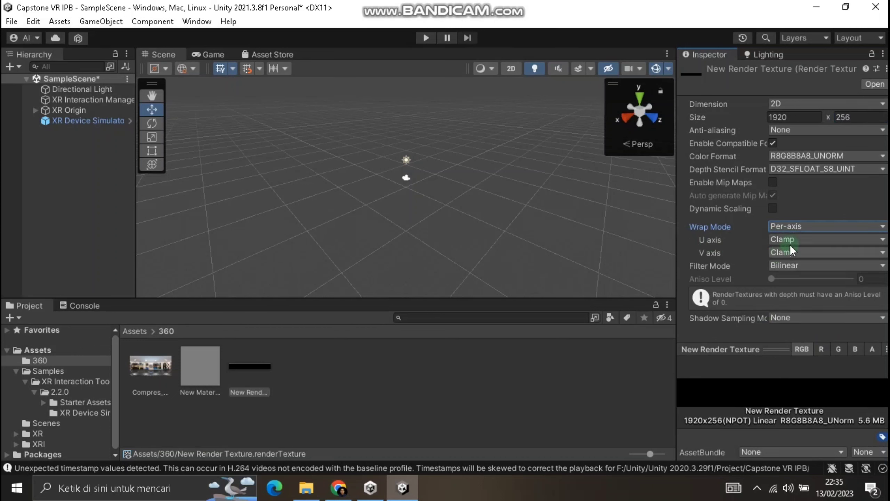
{"action": "left_click", "coordinate": [857, 117]}
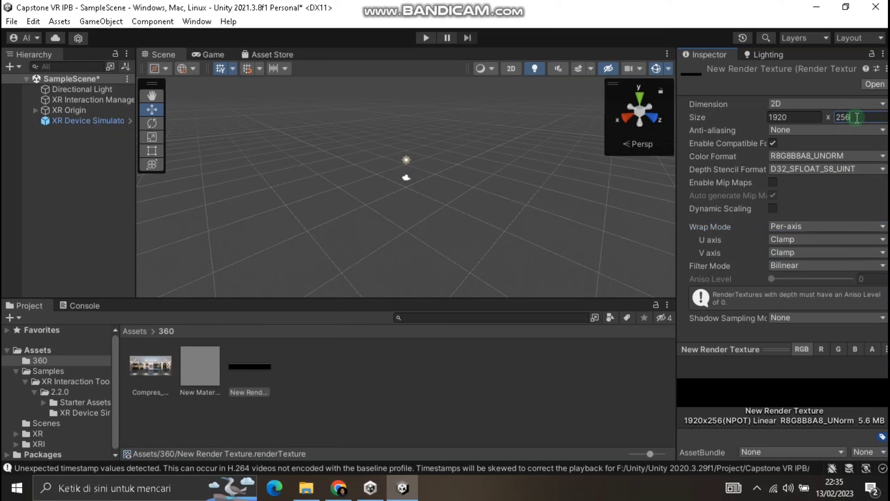
{"action": "type", "text": "1080"}
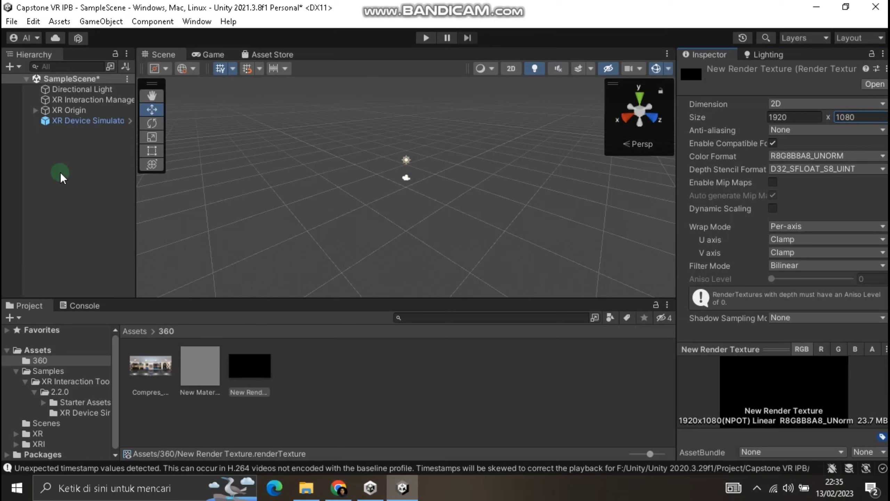
Add a Video Player to the scene with the Compres_360 video as its clip and New Render Texture as its target texture.
{"action": "right_click", "coordinate": [64, 153]}
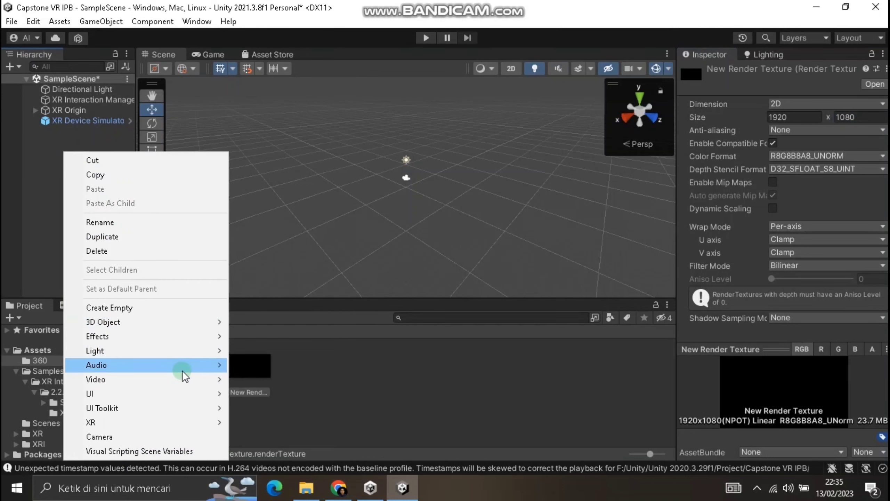
{"action": "mouse_move", "coordinate": [190, 379]}
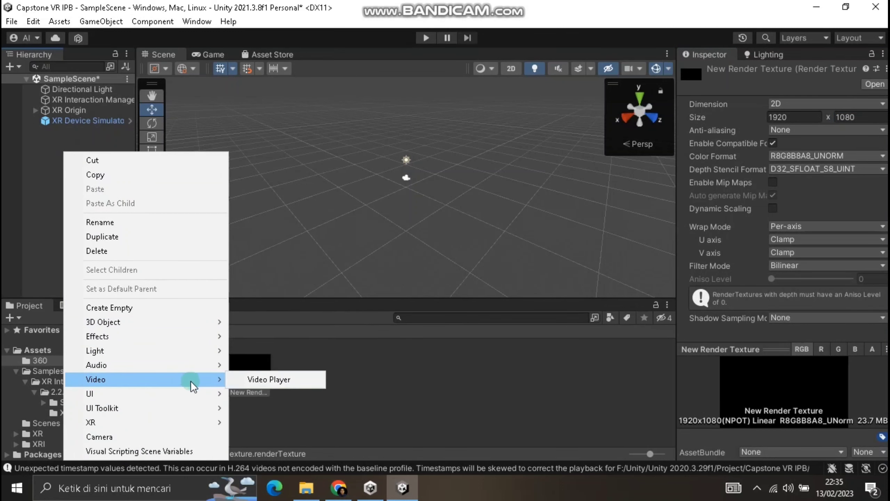
{"action": "left_click", "coordinate": [241, 382]}
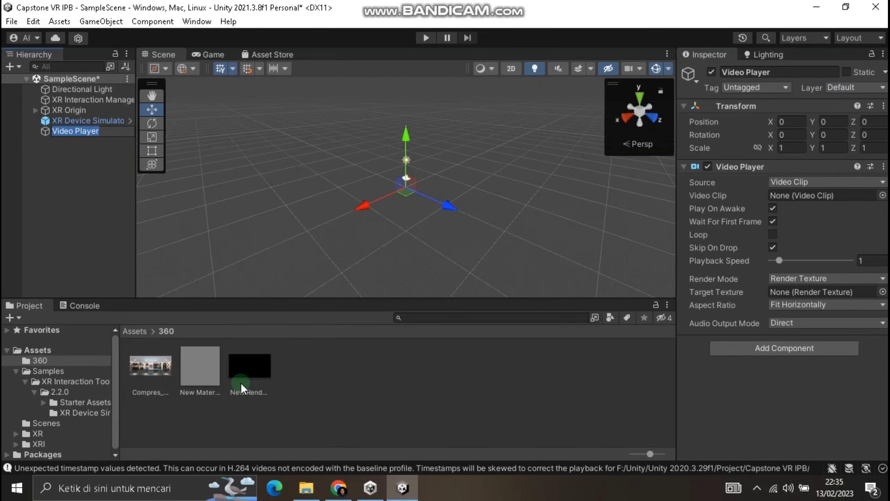
{"action": "left_click_drag", "start_coordinate": [239, 369], "coordinate": [714, 62]}
{"action": "left_click_drag", "start_coordinate": [151, 376], "coordinate": [824, 195]}
{"action": "left_click_drag", "start_coordinate": [244, 370], "coordinate": [816, 301]}
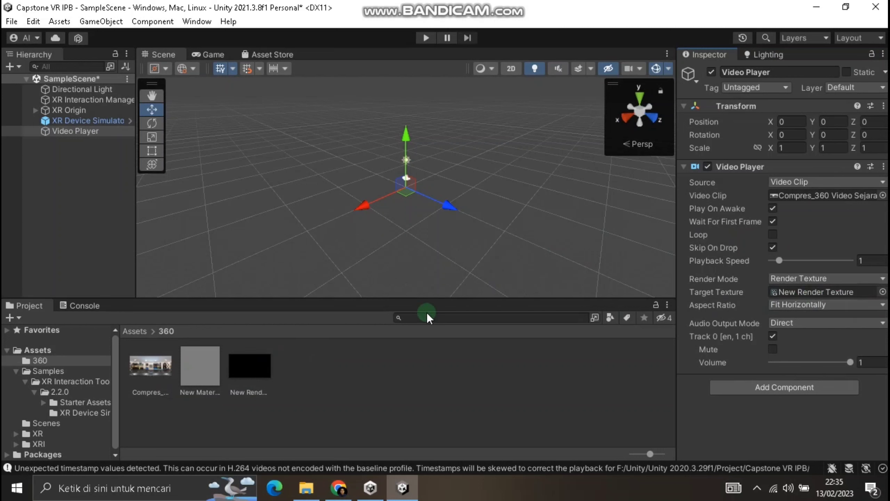
Assign the render texture as New Material's Spherical (HDR) texture.
{"action": "left_click", "coordinate": [197, 372]}
{"action": "left_click_drag", "start_coordinate": [242, 372], "coordinate": [878, 158]}
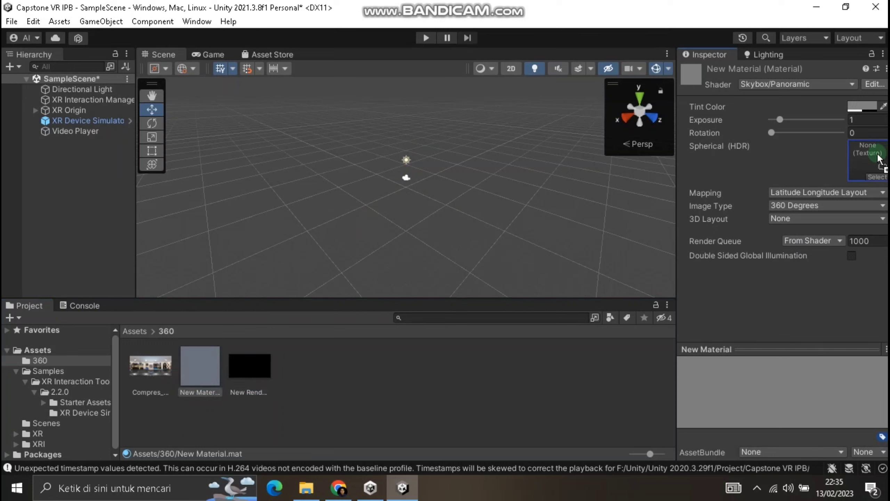
{"action": "left_click_drag", "start_coordinate": [878, 158], "coordinate": [879, 159]}
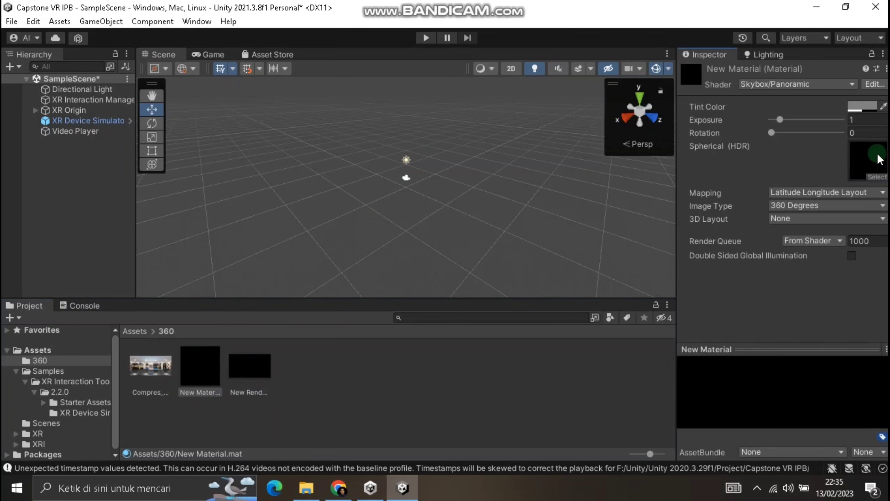
Assign New Material as the skybox material in the Lighting environment settings, then reopen the render texture's properties.
{"action": "left_click", "coordinate": [191, 22]}
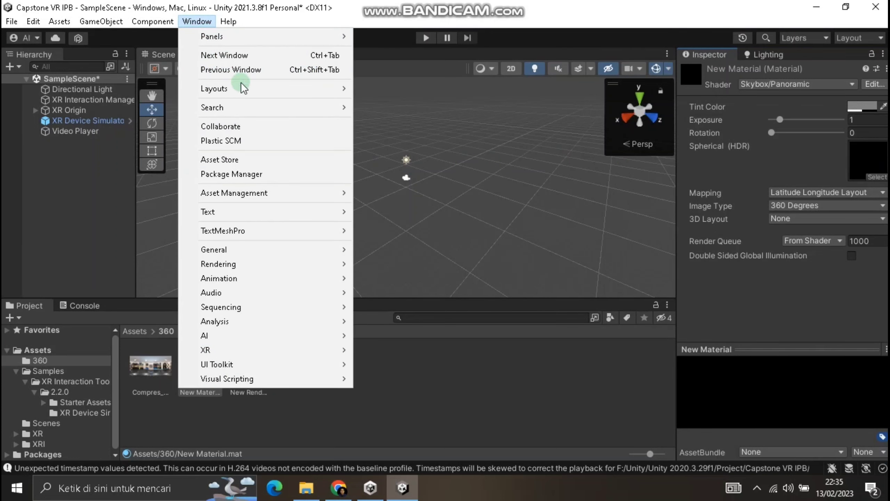
{"action": "mouse_move", "coordinate": [275, 265]}
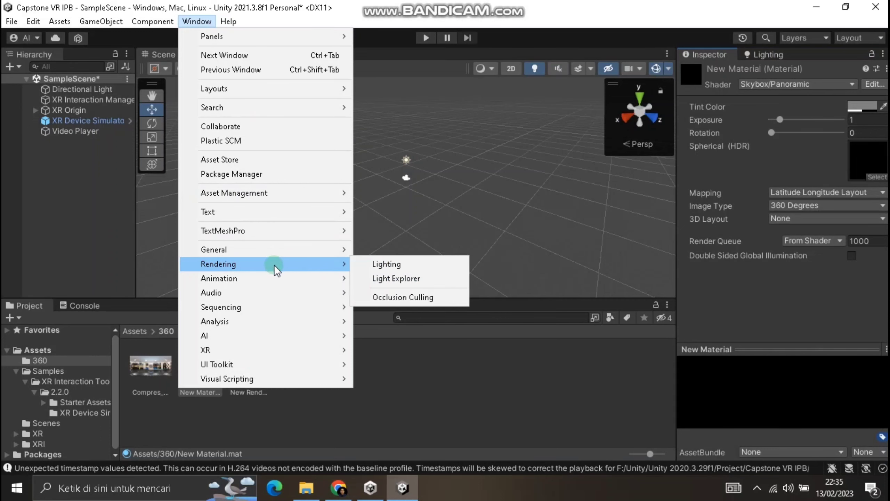
{"action": "left_click", "coordinate": [376, 263]}
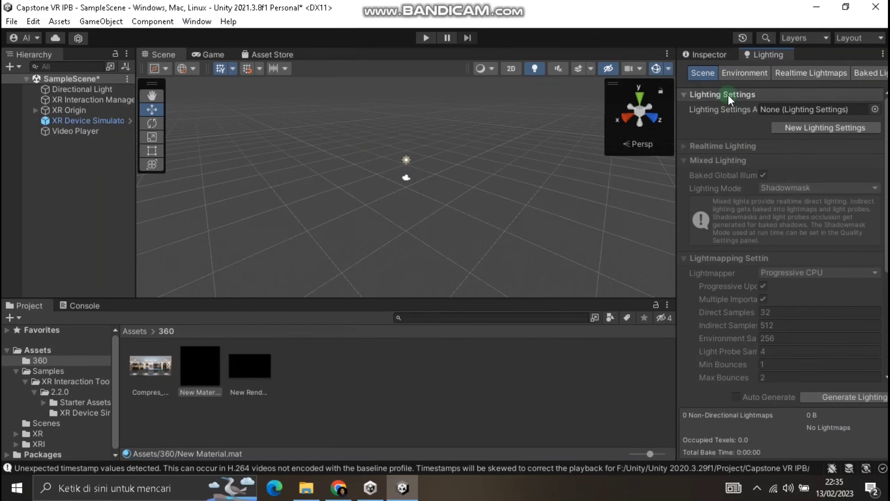
{"action": "left_click", "coordinate": [732, 74]}
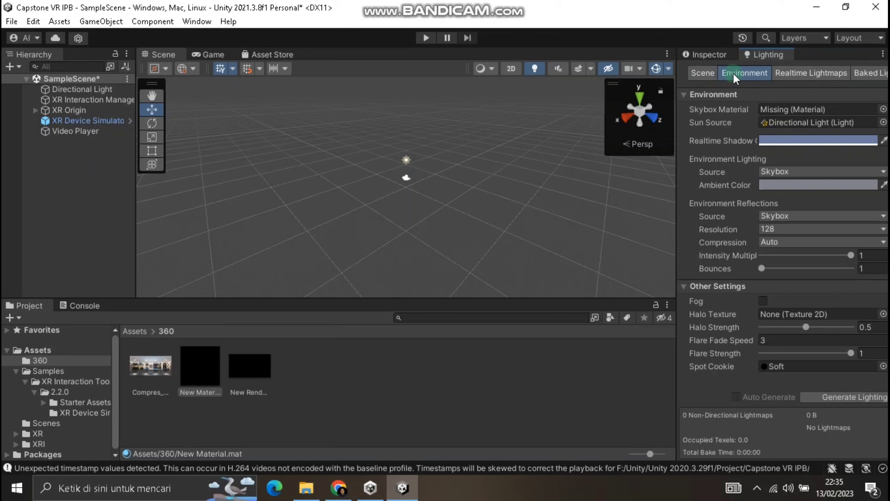
{"action": "left_click", "coordinate": [720, 111]}
{"action": "left_click_drag", "start_coordinate": [199, 365], "coordinate": [816, 110]}
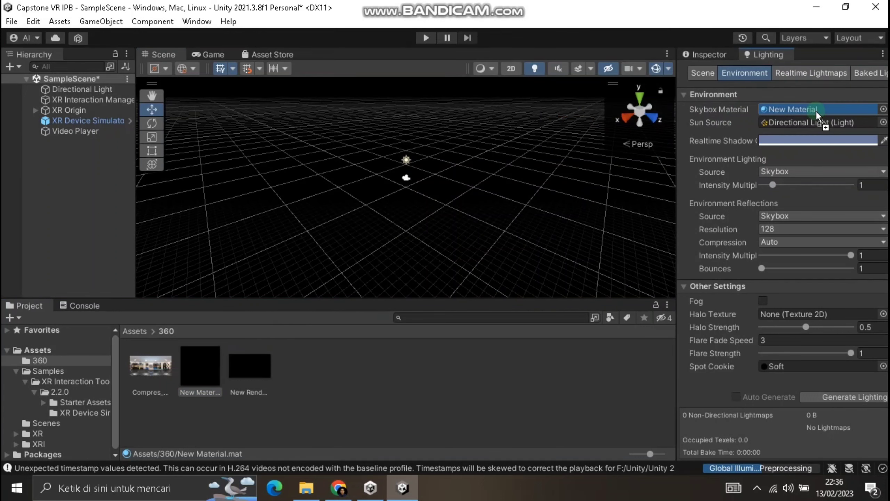
{"action": "left_click", "coordinate": [262, 366]}
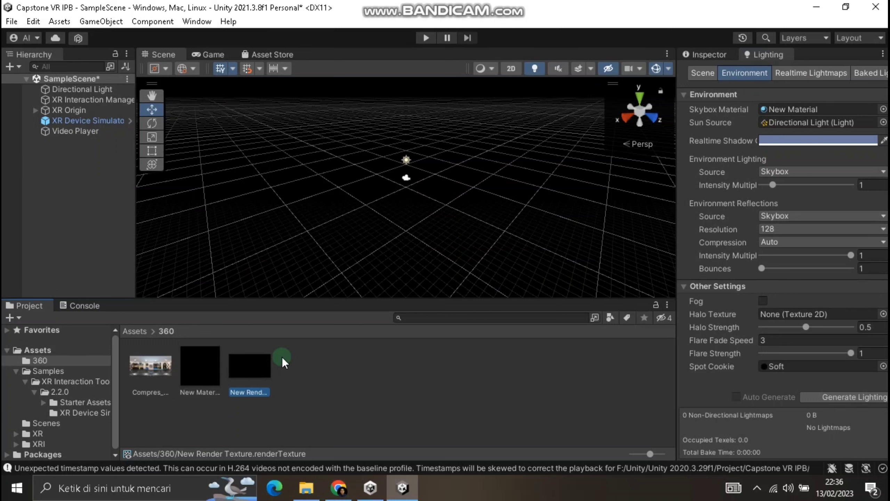
{"action": "left_click", "coordinate": [721, 59]}
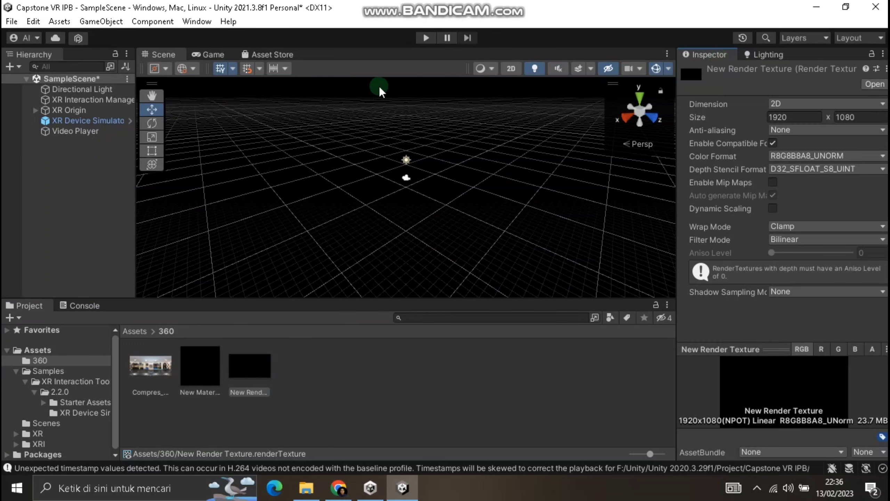
Run the scene, look around the 360 video with the simulated headset, and stop playback.
{"action": "left_click", "coordinate": [427, 38]}
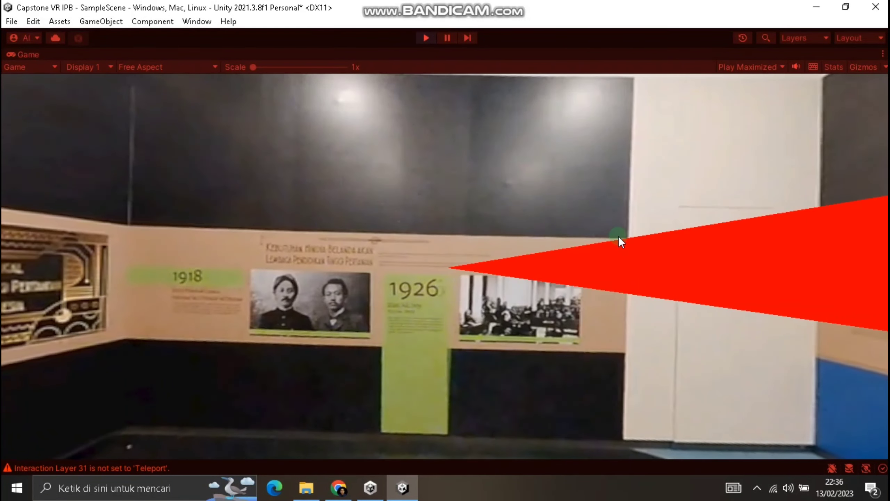
{"action": "right_click_drag", "start_coordinate": [512, 224], "coordinate": [413, 354]}
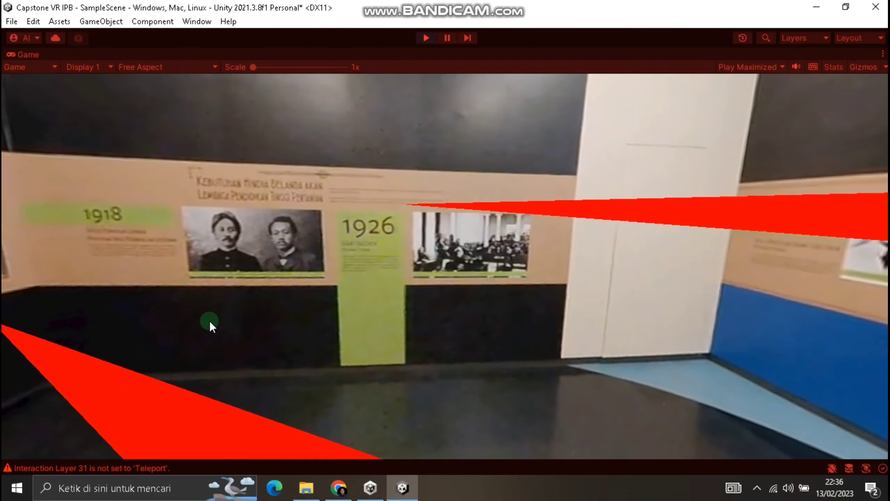
{"action": "left_click", "coordinate": [425, 38]}
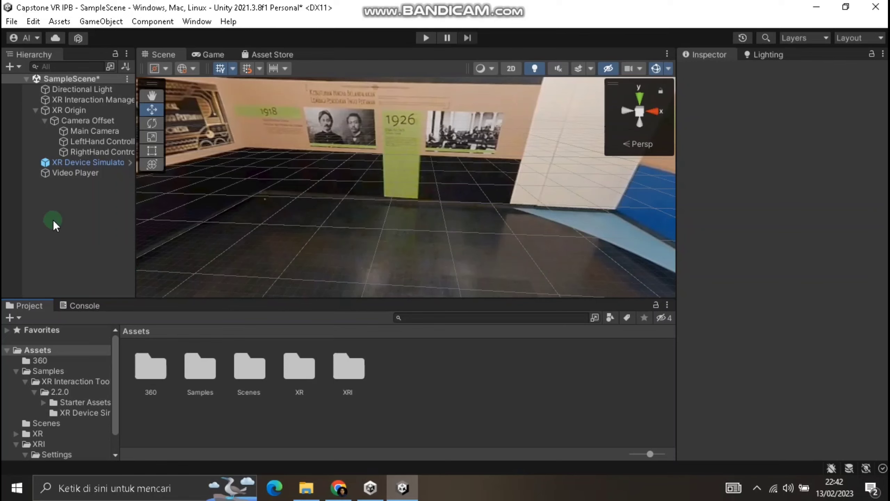
Add a 3D cube to the top level of SampleScene.
{"action": "right_click", "coordinate": [56, 191]}
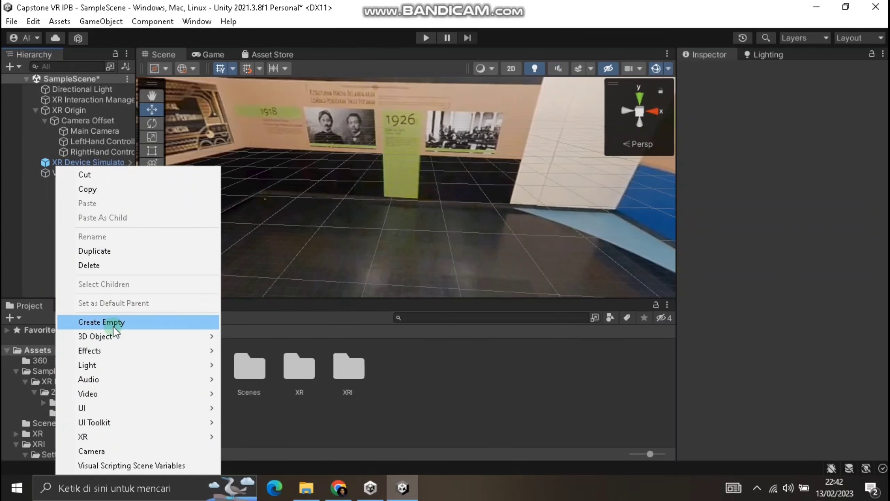
{"action": "mouse_move", "coordinate": [112, 334]}
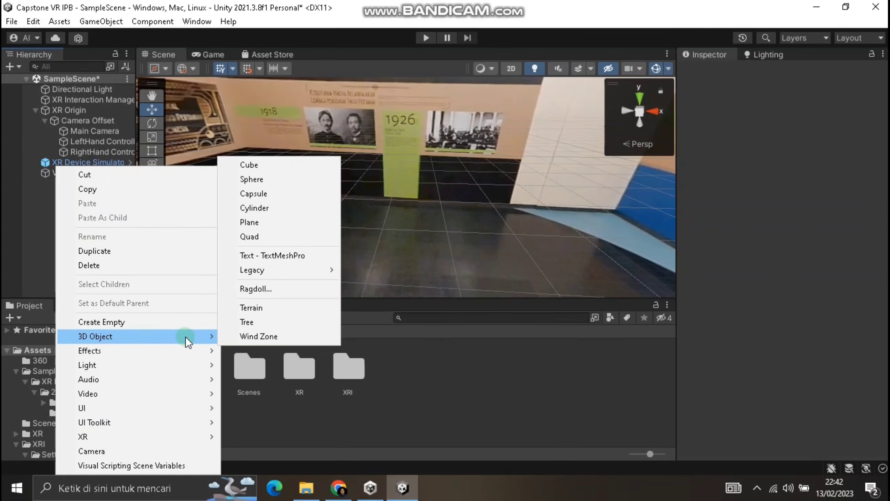
{"action": "left_click", "coordinate": [296, 167]}
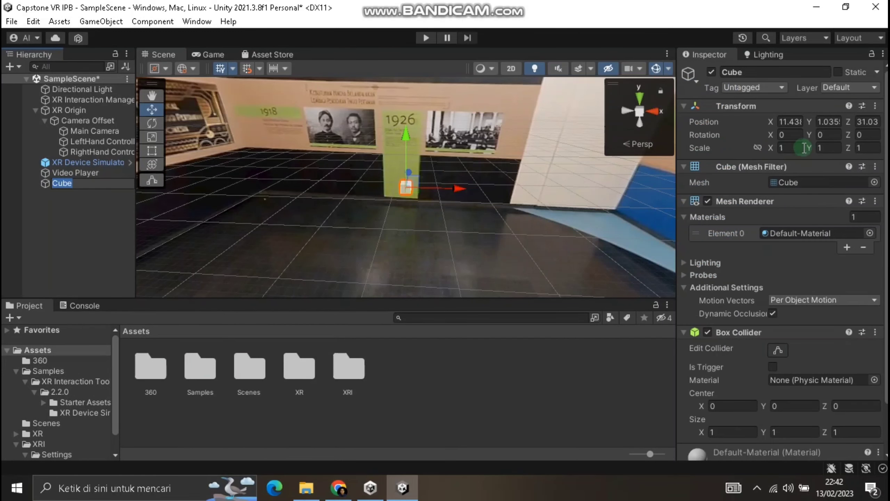
Set the cube's scale to 5 on the X, Y and Z axes.
{"action": "left_click", "coordinate": [789, 148]}
{"action": "type", "text": "5"}
{"action": "left_click", "coordinate": [827, 148]}
{"action": "type", "text": "5"}
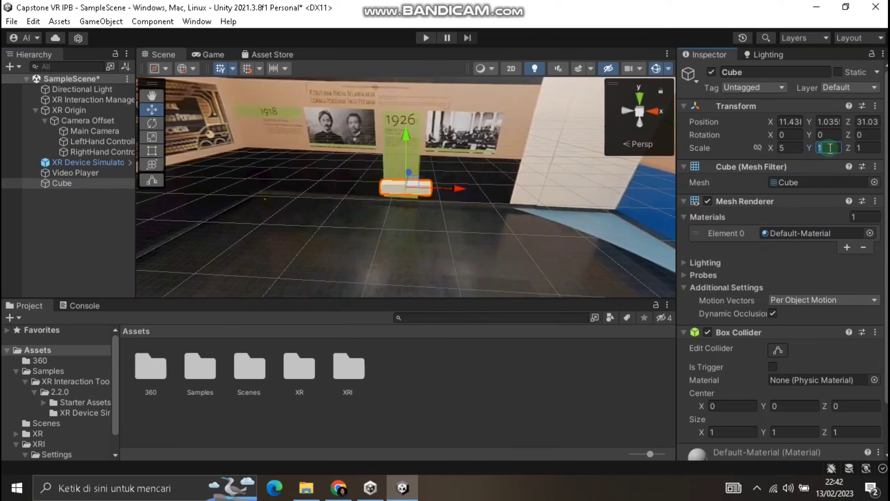
{"action": "left_click", "coordinate": [862, 148]}
{"action": "type", "text": "5"}
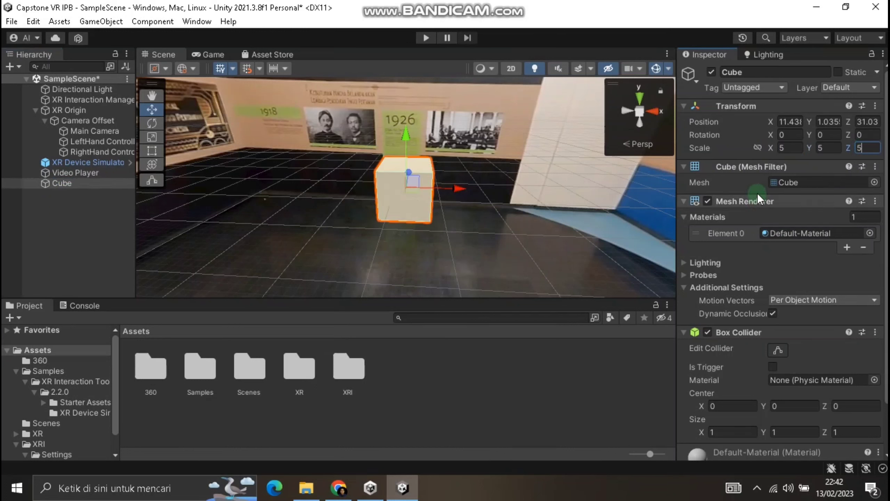
{"action": "left_click", "coordinate": [397, 221]}
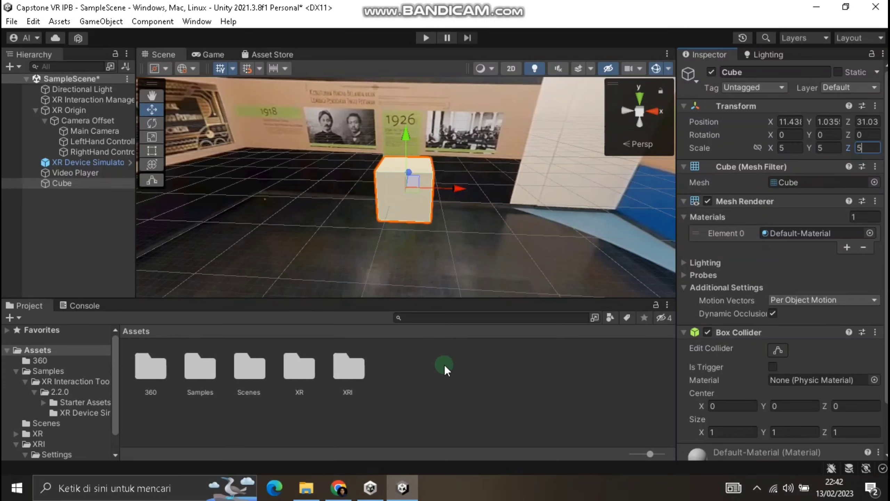
Create a new material in the Assets folder and set its Albedo colour to red, FF0000.
{"action": "right_click", "coordinate": [389, 364]}
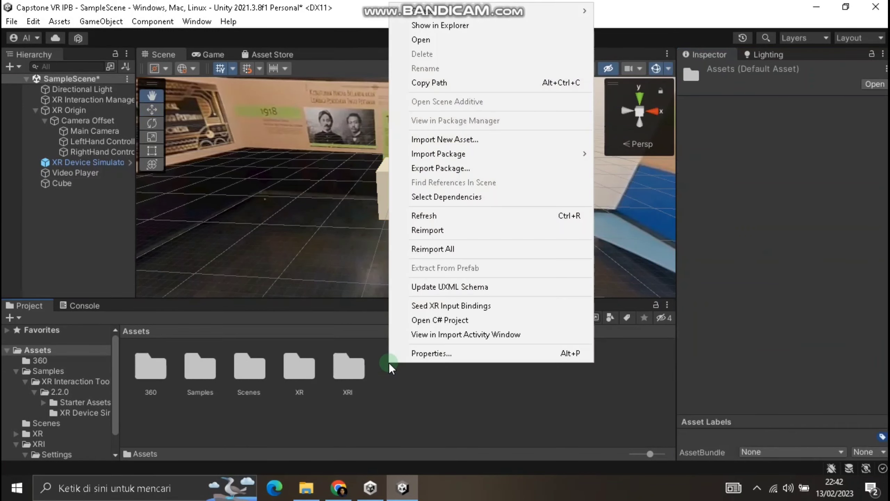
{"action": "mouse_move", "coordinate": [528, 12]}
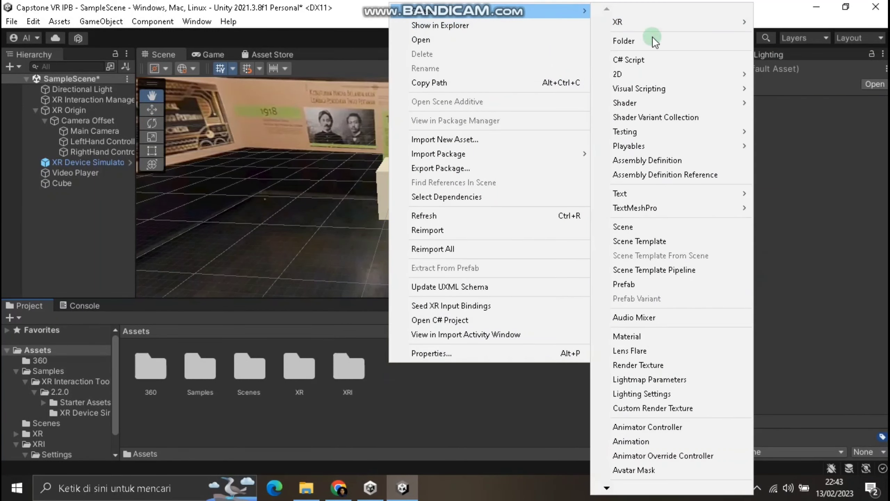
{"action": "left_click", "coordinate": [687, 341]}
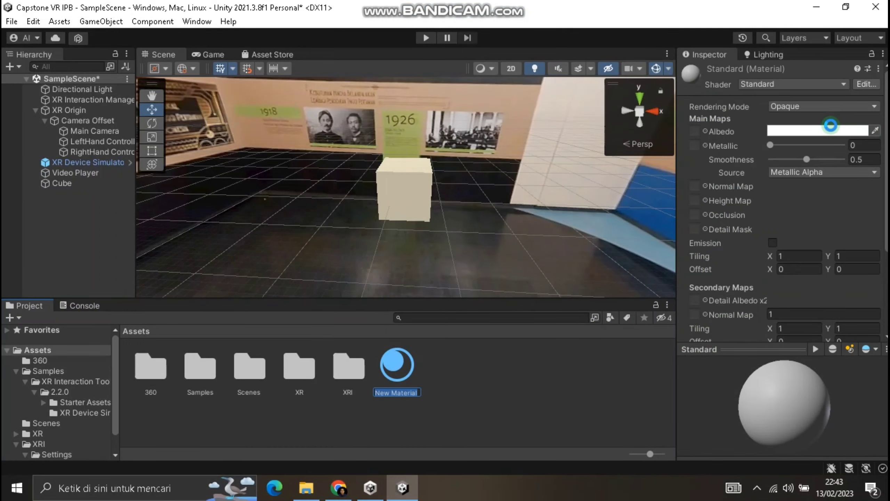
{"action": "left_click", "coordinate": [832, 128]}
{"action": "mouse_move", "coordinate": [828, 220]}
{"action": "left_mouse_down"}
{"action": "mouse_move", "coordinate": [854, 185]}
{"action": "mouse_move", "coordinate": [848, 191]}
{"action": "left_mouse_up"}
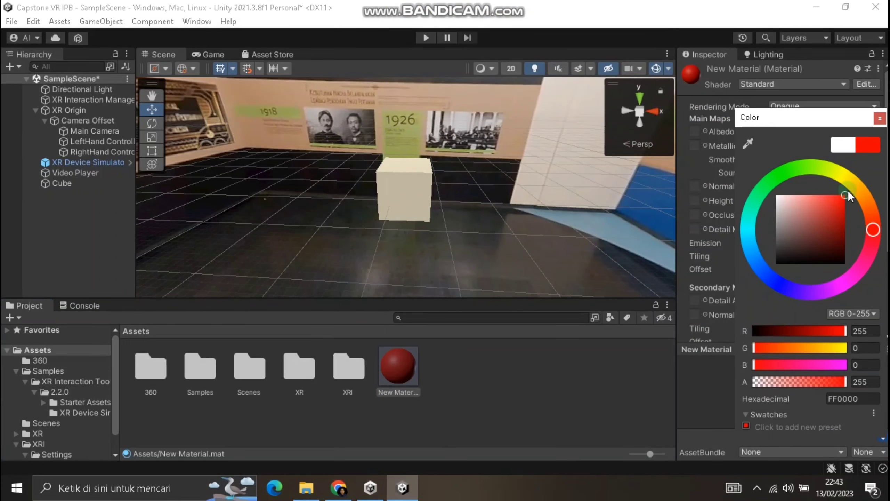
{"action": "left_click", "coordinate": [880, 119]}
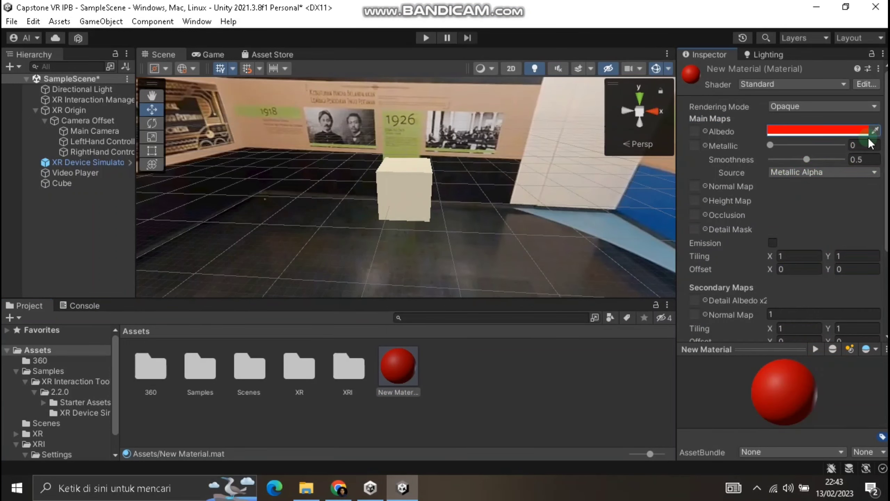
Assign the red New Material as the cube's Mesh Renderer material.
{"action": "left_click", "coordinate": [63, 184]}
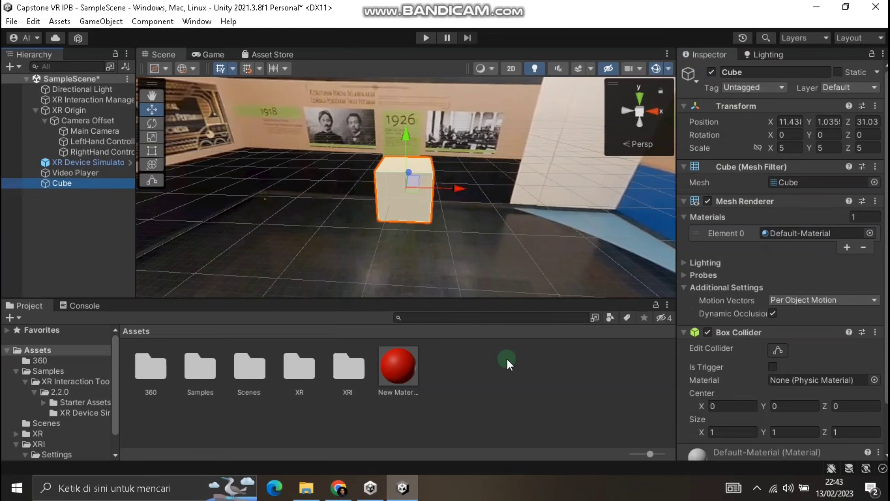
{"action": "left_click_drag", "start_coordinate": [401, 368], "coordinate": [788, 233]}
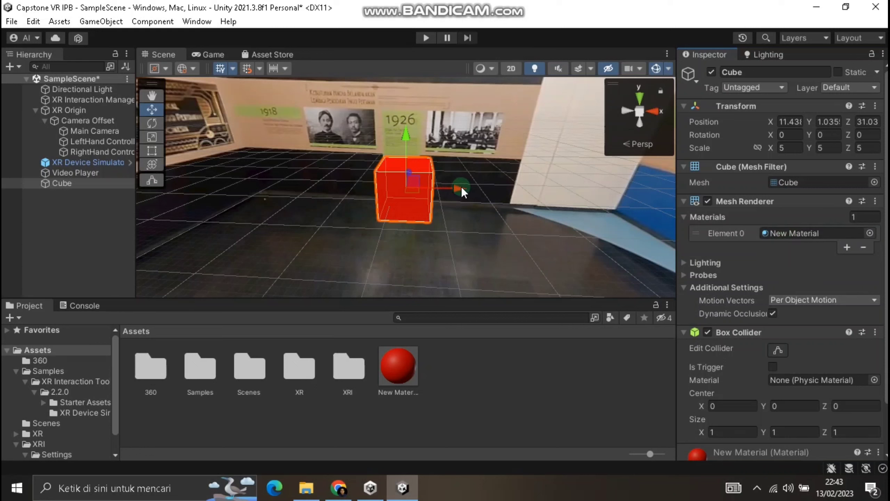
Collapse the cube's Mesh Renderer and Box Collider components and open the list of components to add.
{"action": "left_click", "coordinate": [684, 203]}
{"action": "left_click", "coordinate": [684, 215]}
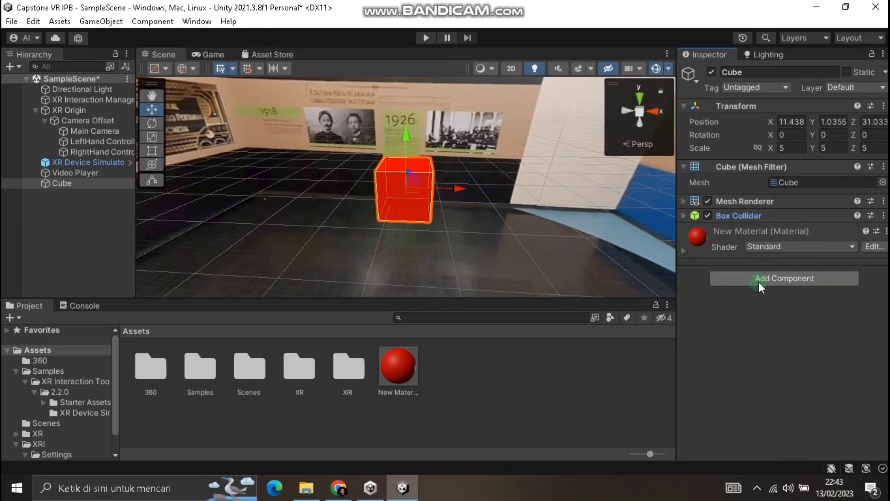
{"action": "left_click", "coordinate": [759, 278]}
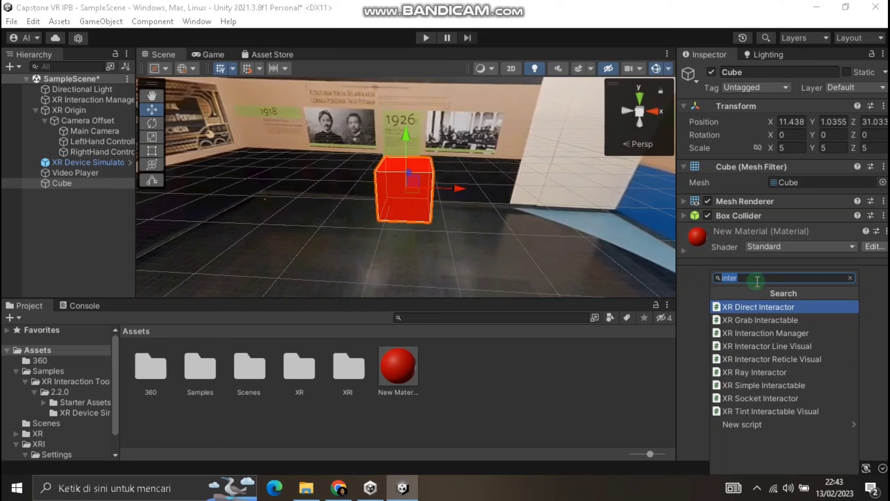
{"action": "type", "text": "xr"}
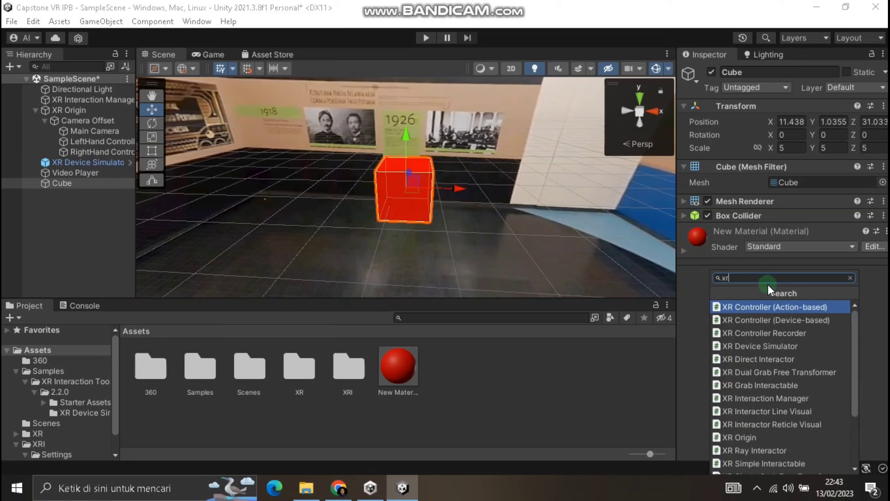
{"action": "type", "text": " dire"}
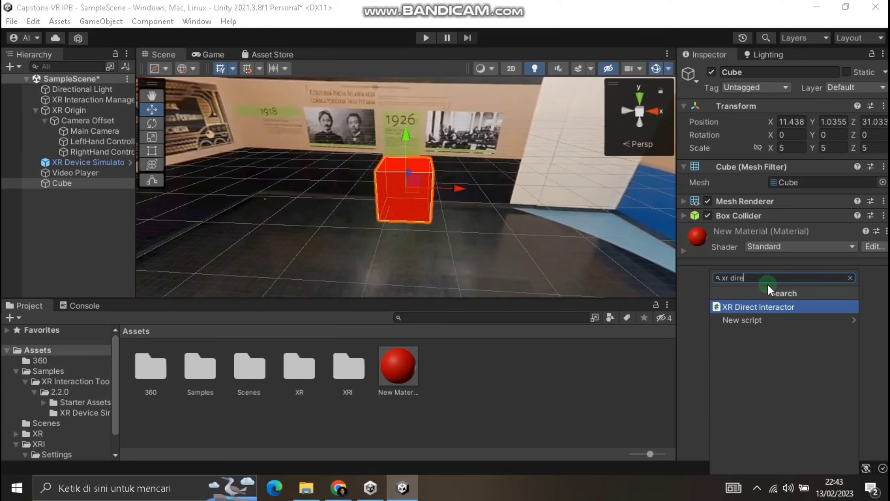
{"action": "key", "text": "BackSpace"}
{"action": "key", "text": "BackSpace"}
{"action": "key", "text": "BackSpace"}
{"action": "key", "text": "BackSpace"}
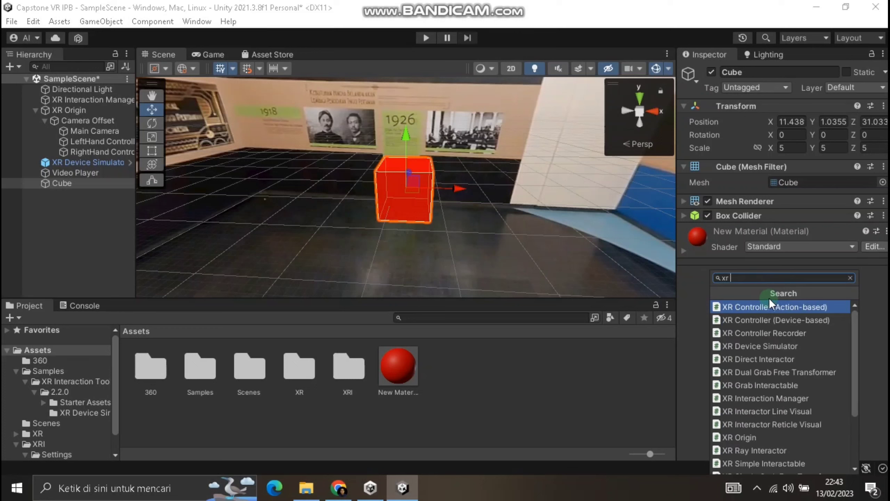
{"action": "key", "text": "BackSpace"}
{"action": "key", "text": "BackSpace"}
{"action": "key", "text": "BackSpace"}
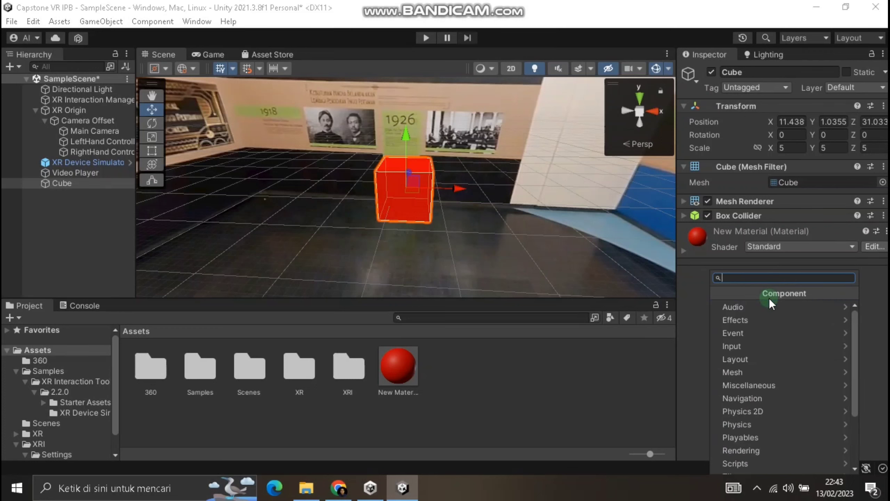
Search the components for "inter" and add XR Grab Interactable to the cube.
{"action": "type", "text": "inter"}
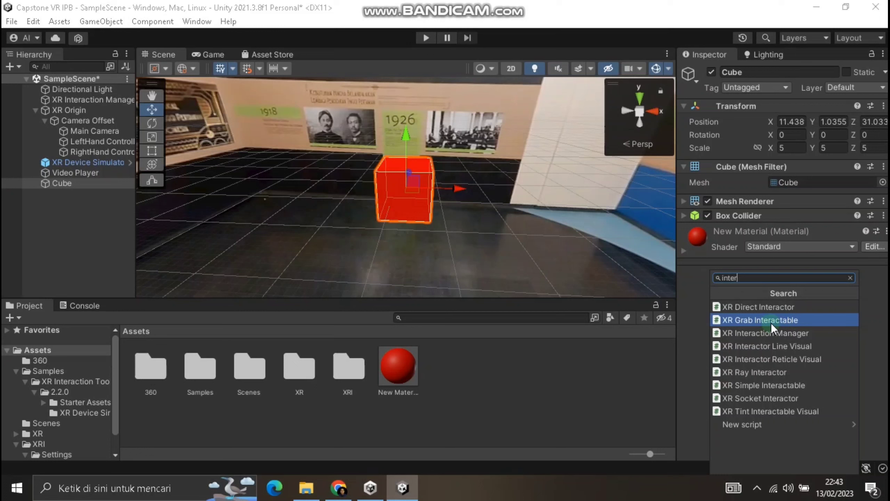
{"action": "left_click", "coordinate": [771, 323]}
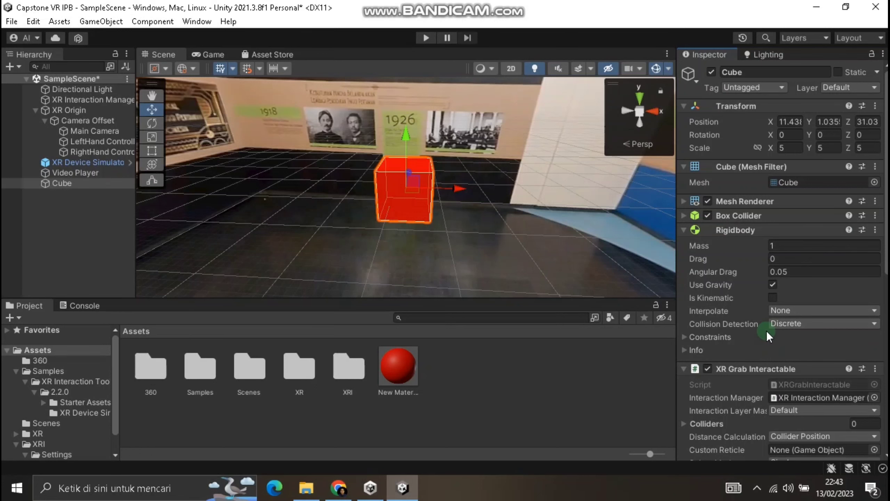
Examine the XR Grab Interactable's interaction layer mask options and open the Interaction Layer Settings where user layers are defined.
{"action": "scroll", "coordinate": [739, 279], "scroll_direction": "down", "scroll_amount": 3}
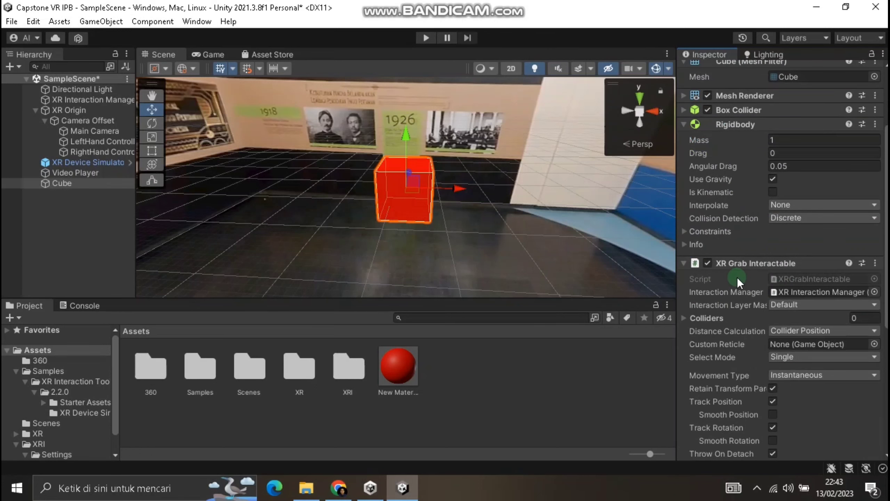
{"action": "scroll", "coordinate": [733, 234], "scroll_direction": "down", "scroll_amount": 1}
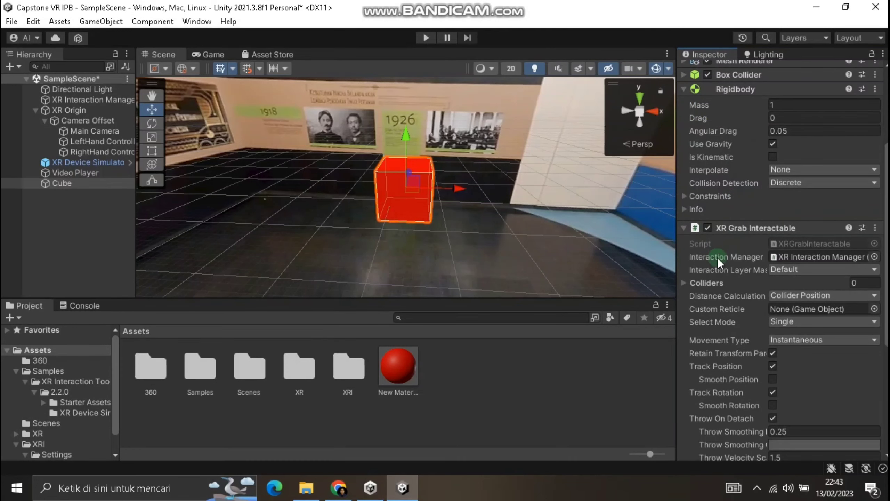
{"action": "mouse_move", "coordinate": [745, 270]}
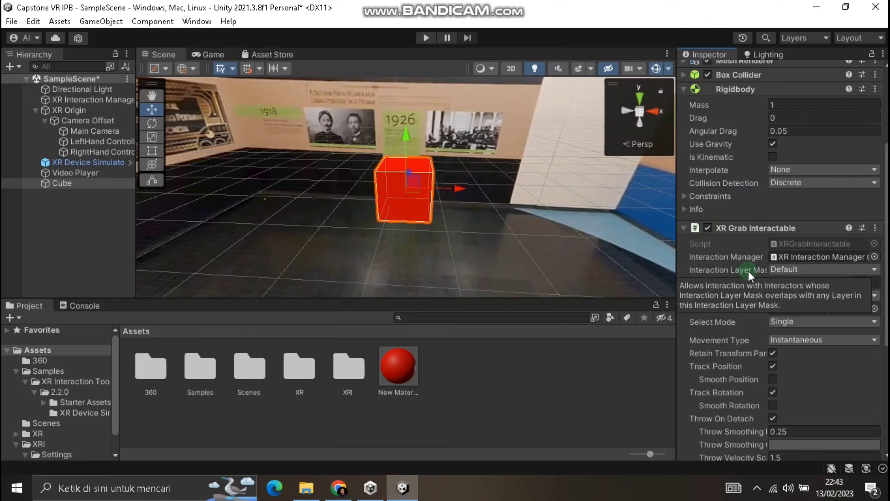
{"action": "left_click", "coordinate": [781, 270]}
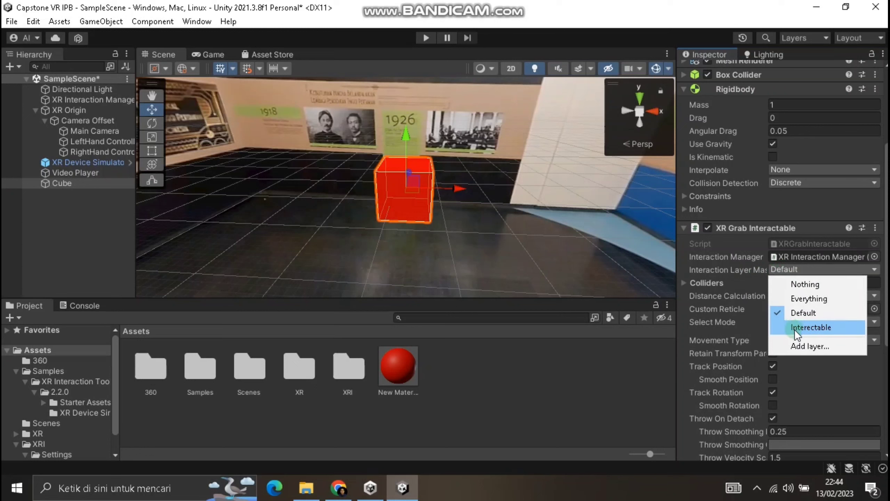
{"action": "left_click", "coordinate": [797, 344]}
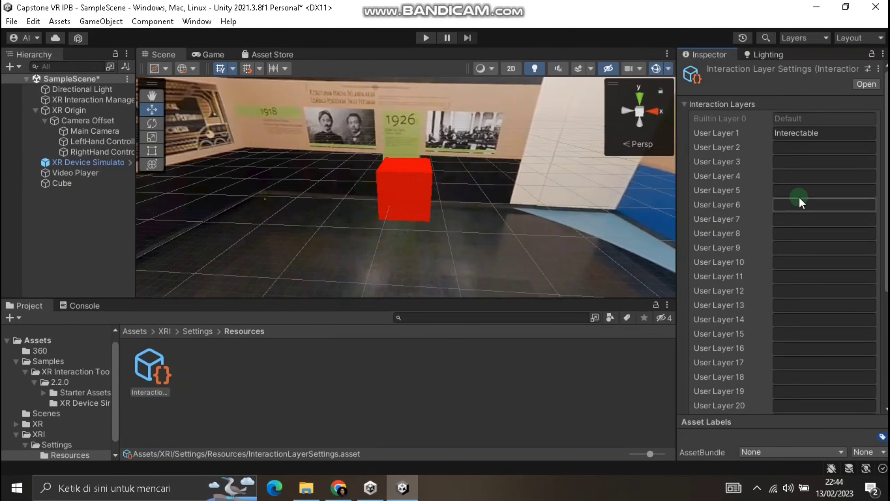
{"action": "left_click", "coordinate": [720, 147]}
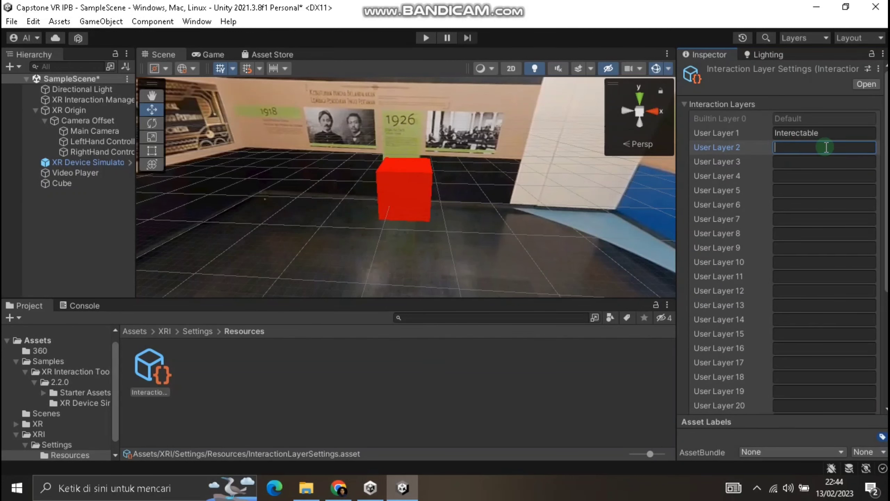
Set the interaction layer mask of the cube's XR Grab Interactable to Interectable only.
{"action": "left_click", "coordinate": [71, 184]}
{"action": "scroll", "coordinate": [777, 319], "scroll_direction": "down", "scroll_amount": 5}
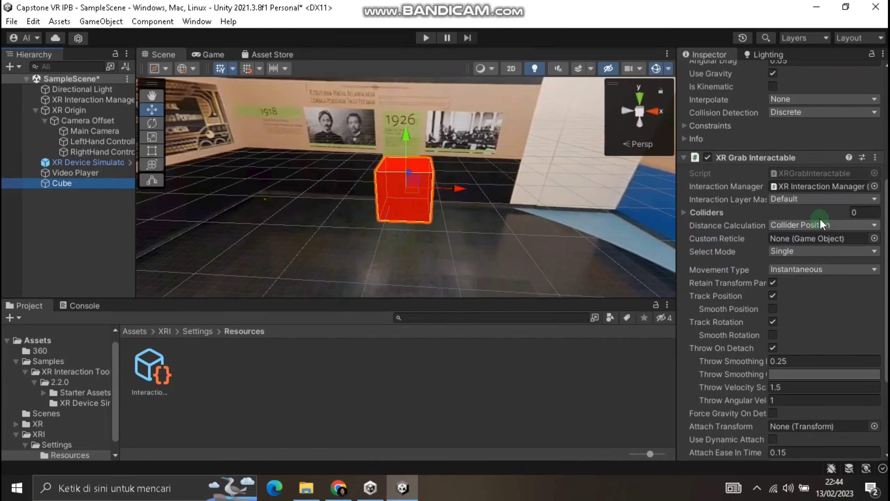
{"action": "left_click", "coordinate": [805, 210]}
{"action": "left_click", "coordinate": [805, 199]}
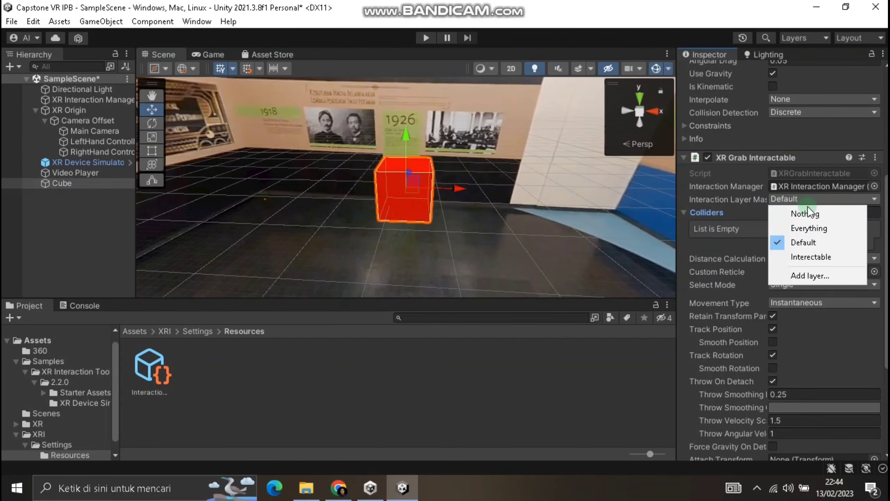
{"action": "left_click", "coordinate": [814, 256]}
{"action": "left_click", "coordinate": [812, 203]}
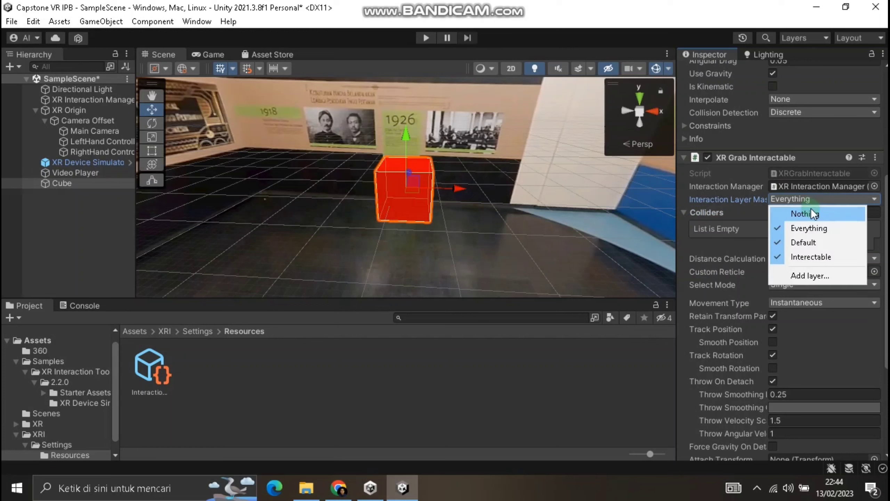
{"action": "left_click", "coordinate": [811, 210]}
{"action": "left_click", "coordinate": [807, 199]}
{"action": "left_click", "coordinate": [808, 254]}
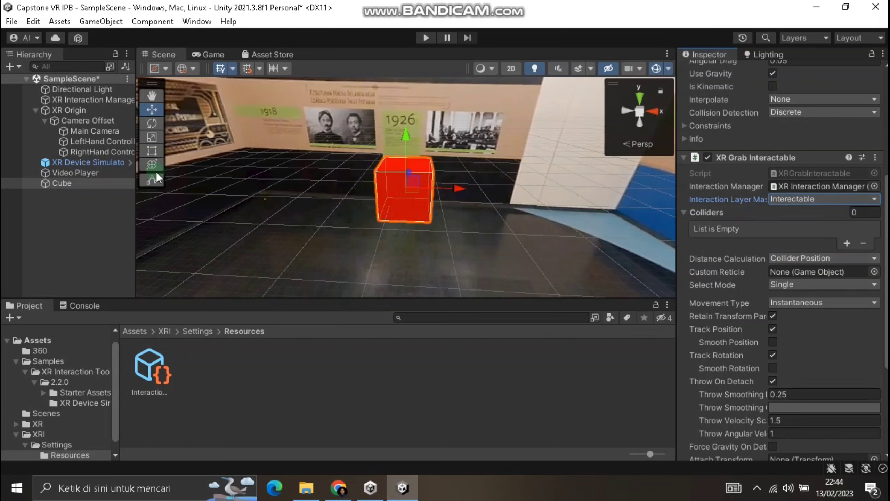
Check the XR Ray Interactor's interaction layer mask on the left-hand and right-hand controllers.
{"action": "left_click", "coordinate": [105, 142]}
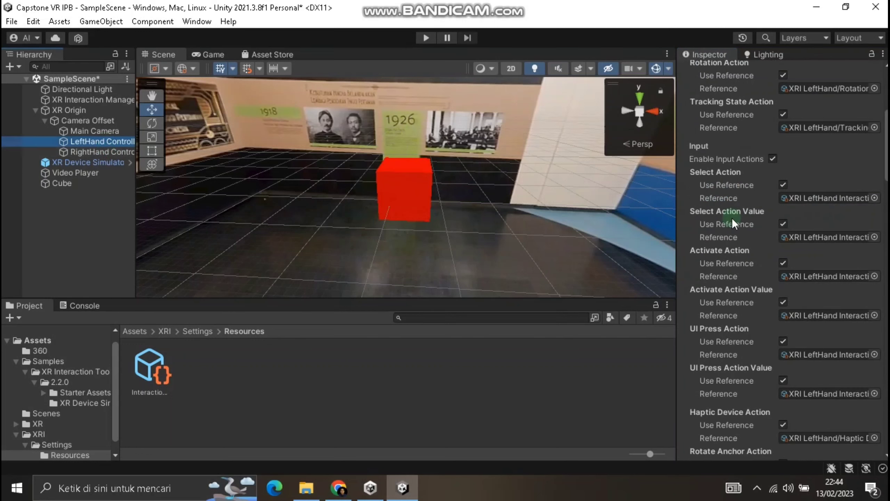
{"action": "scroll", "coordinate": [787, 217], "scroll_direction": "up", "scroll_amount": 4}
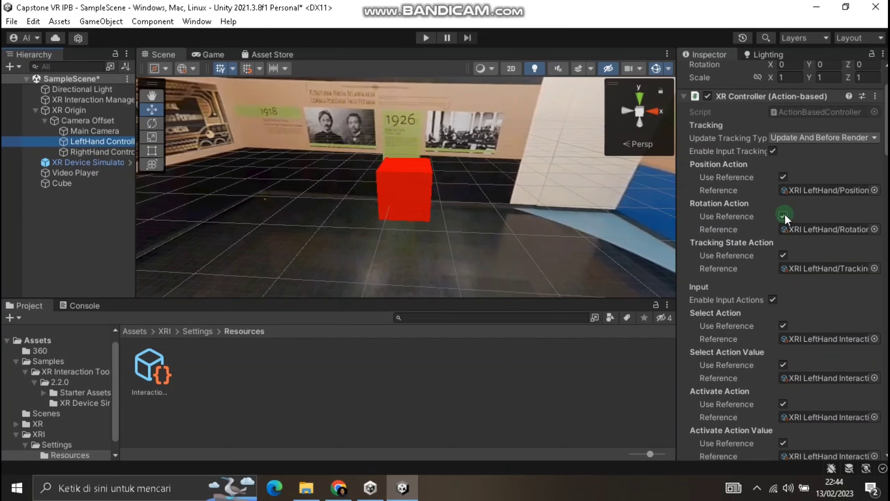
{"action": "scroll", "coordinate": [784, 214], "scroll_direction": "up", "scroll_amount": 2}
{"action": "scroll", "coordinate": [744, 157], "scroll_direction": "down", "scroll_amount": 18}
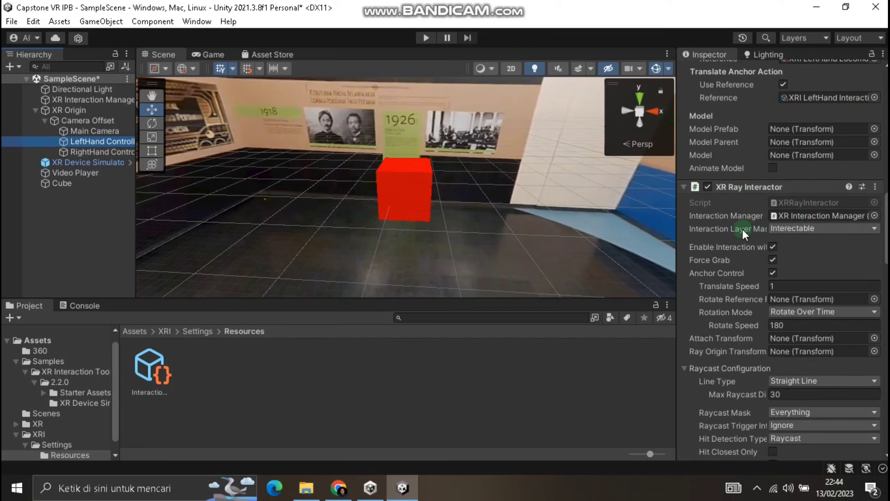
{"action": "left_click", "coordinate": [796, 229]}
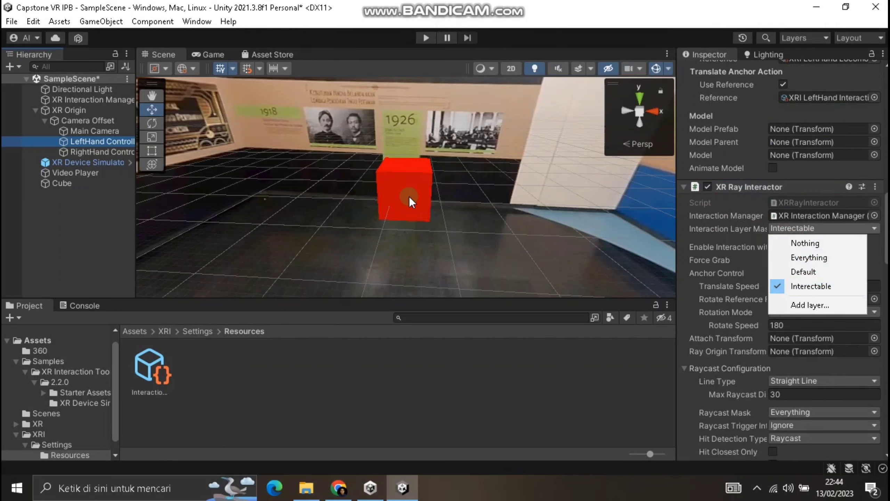
{"action": "left_click", "coordinate": [113, 155]}
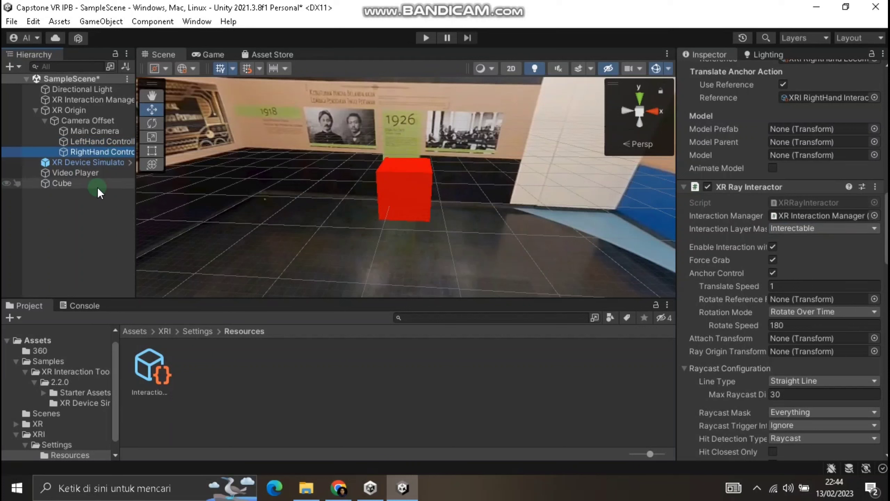
Turn off Use Gravity and turn on Is Kinematic in the cube's Rigidbody.
{"action": "left_click", "coordinate": [62, 183]}
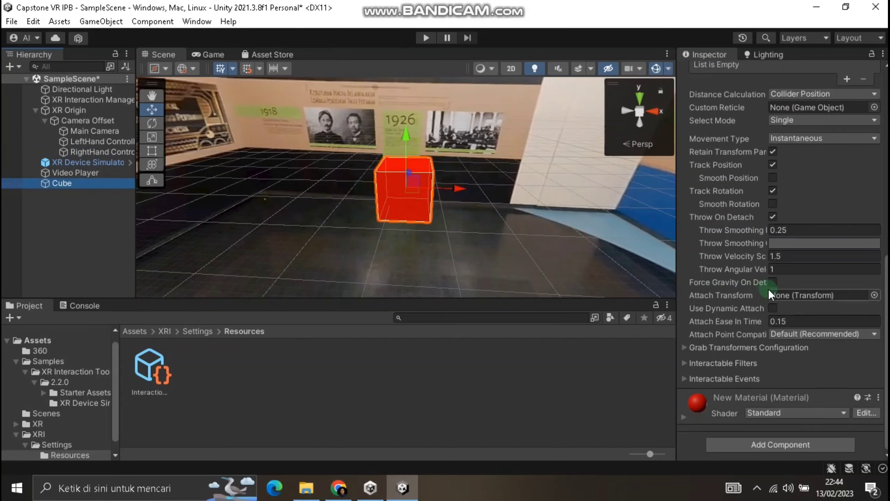
{"action": "scroll", "coordinate": [764, 289], "scroll_direction": "up", "scroll_amount": 5}
{"action": "scroll", "coordinate": [758, 289], "scroll_direction": "up", "scroll_amount": 5}
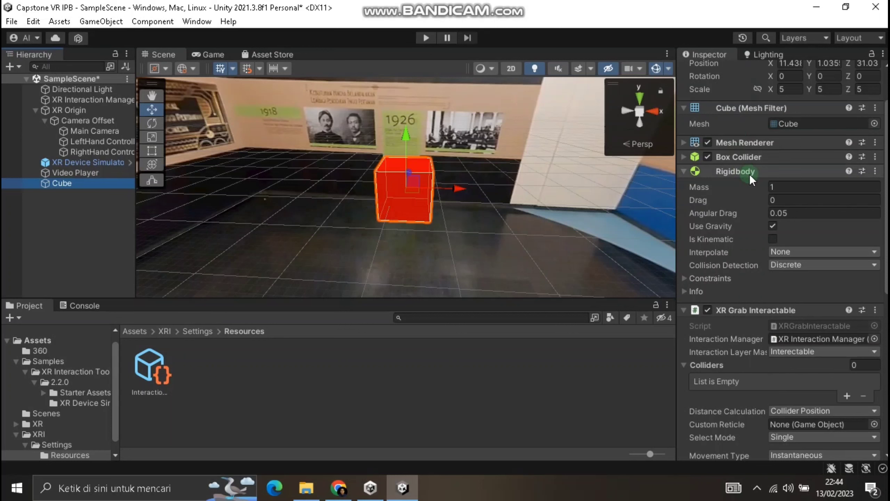
{"action": "left_click", "coordinate": [773, 225]}
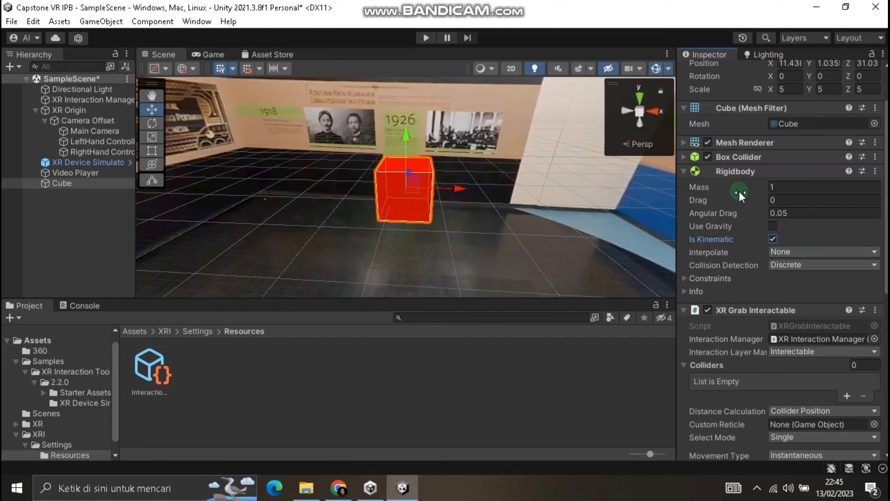
Turn off Throw On Detach in the cube's XR Grab Interactable.
{"action": "scroll", "coordinate": [736, 189], "scroll_direction": "down", "scroll_amount": 3}
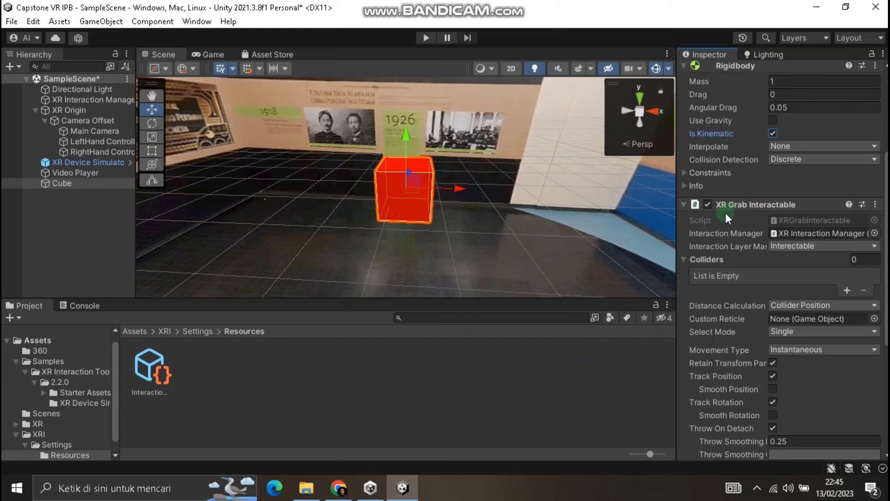
{"action": "scroll", "coordinate": [777, 207], "scroll_direction": "down", "scroll_amount": 5}
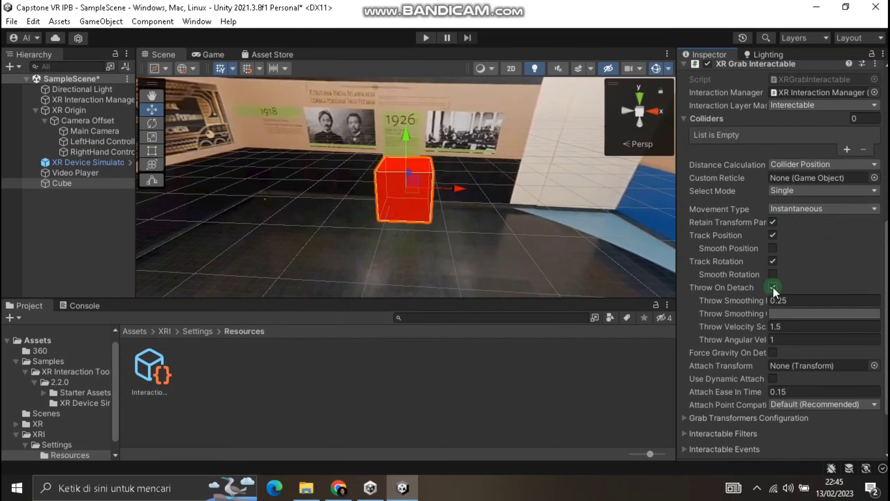
{"action": "left_click", "coordinate": [773, 288]}
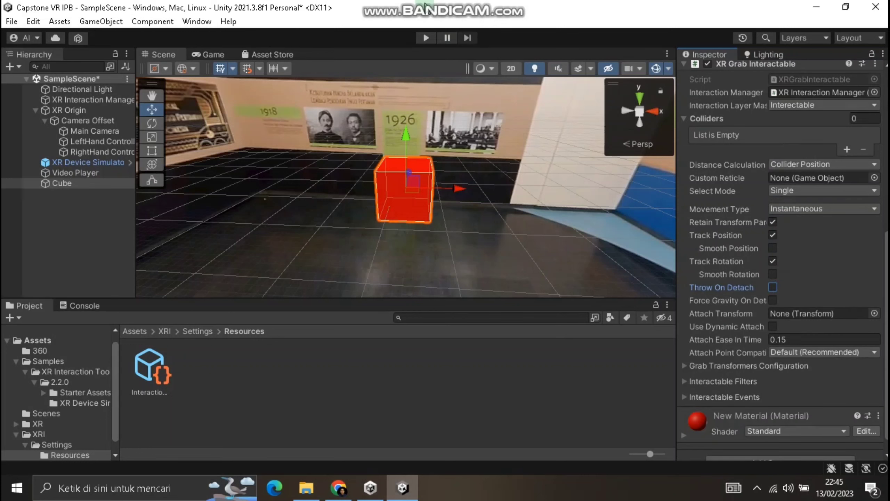
Play the scene, point the controller ray at the red cube, test grabbing and moving it, and stop playback.
{"action": "left_click", "coordinate": [425, 37]}
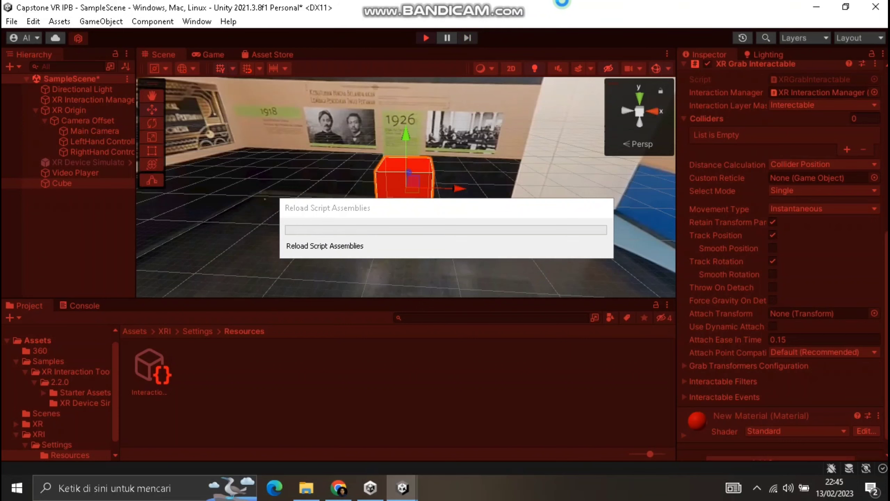
{"action": "mouse_move", "coordinate": [568, 7]}
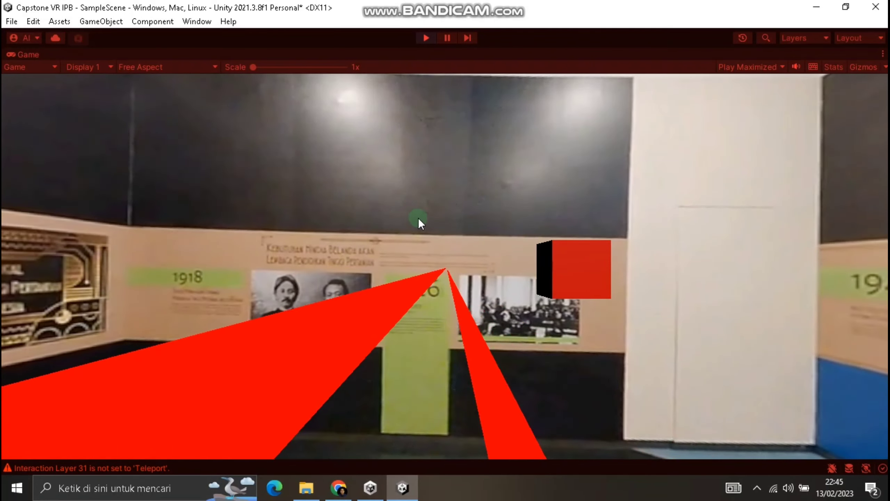
{"action": "right_click_drag", "start_coordinate": [650, 289], "coordinate": [727, 283]}
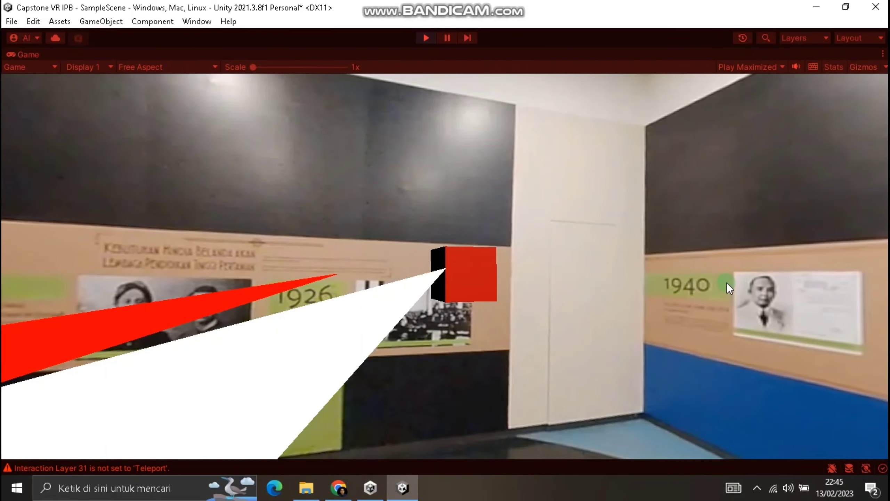
{"action": "right_click_drag", "start_coordinate": [727, 282], "coordinate": [728, 283]}
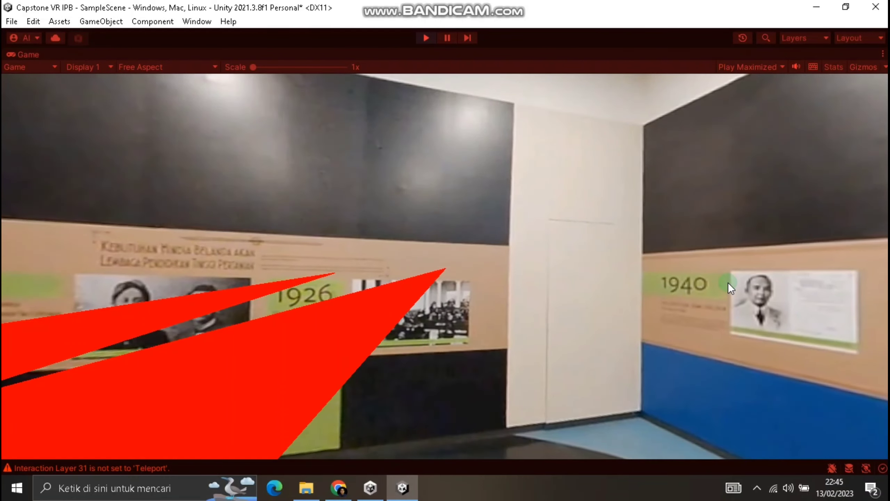
{"action": "right_click_drag", "start_coordinate": [728, 283], "coordinate": [66, 259]}
{"action": "right_click_drag", "start_coordinate": [355, 310], "coordinate": [383, 102]}
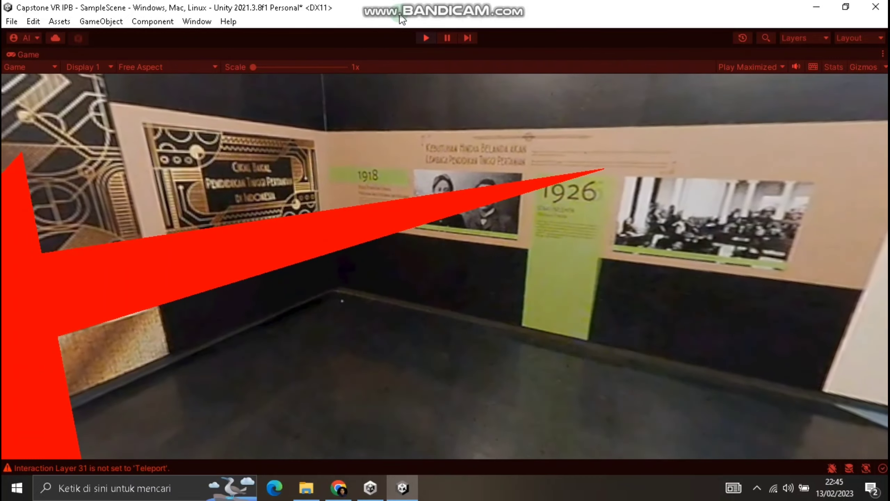
{"action": "left_click", "coordinate": [426, 37]}
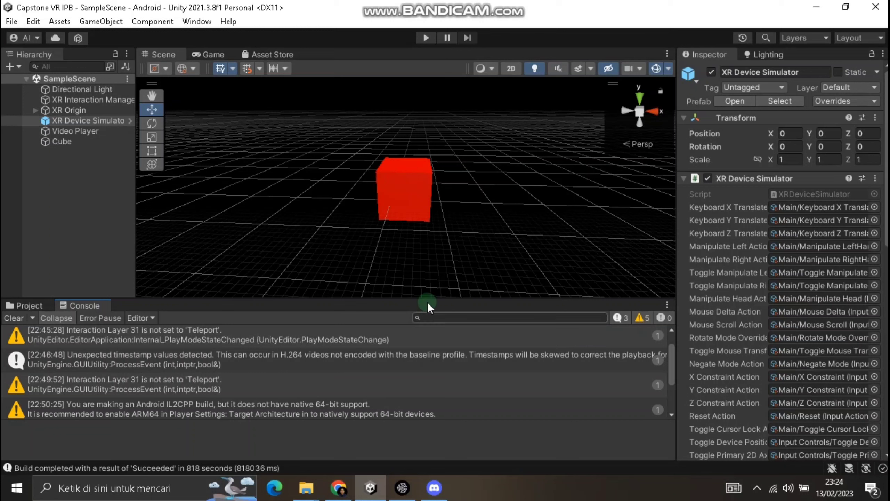
Delete the XR Device Simulator from the scene and save the scene.
{"action": "left_click", "coordinate": [92, 110]}
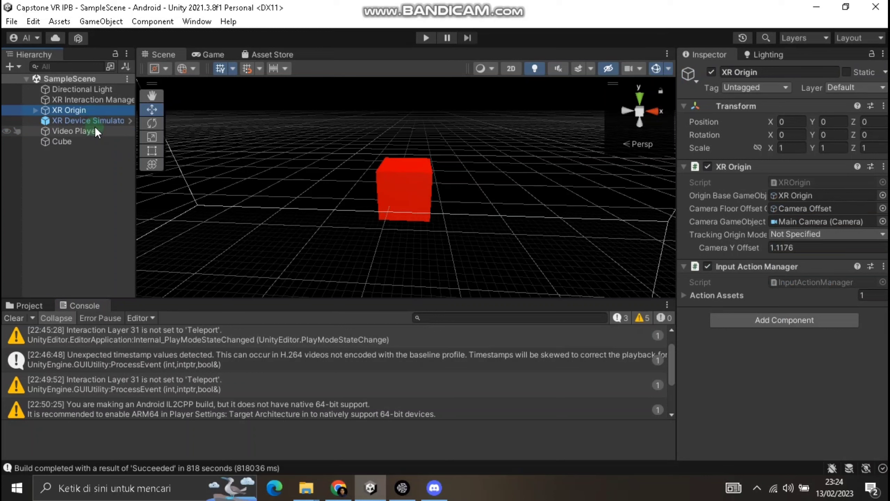
{"action": "left_click", "coordinate": [96, 123]}
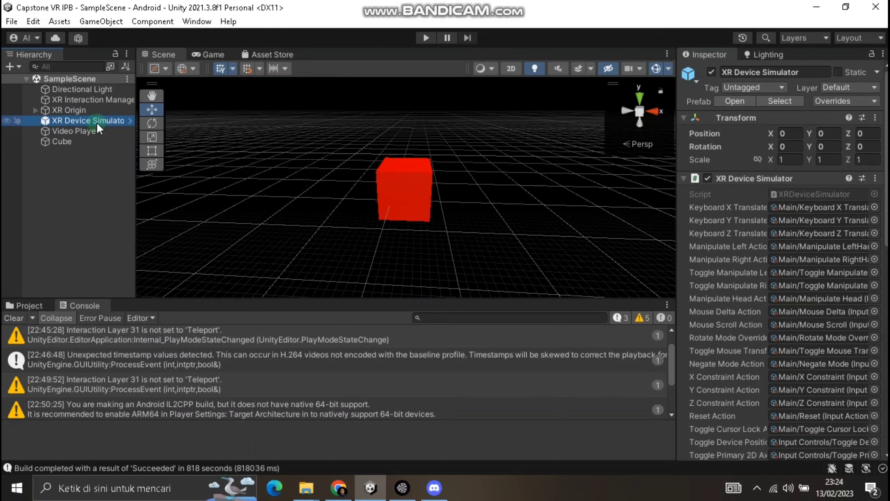
{"action": "key", "text": "Delete"}
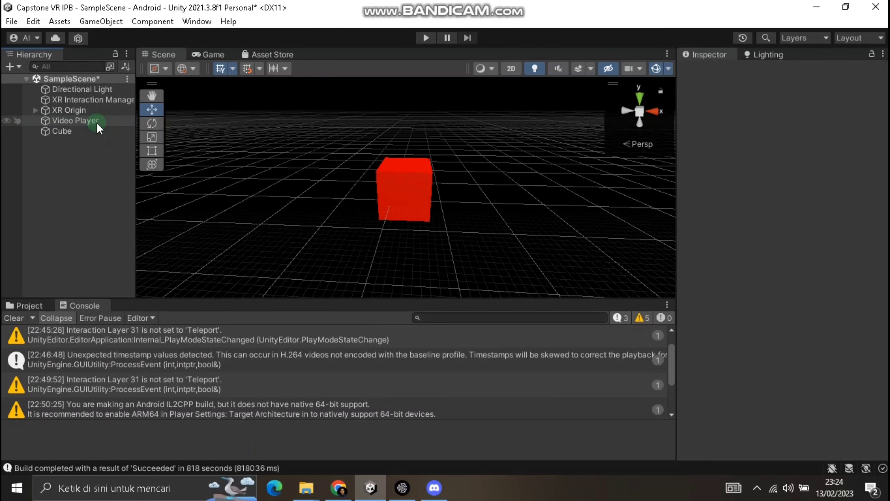
{"action": "key", "text": "ctrl+s"}
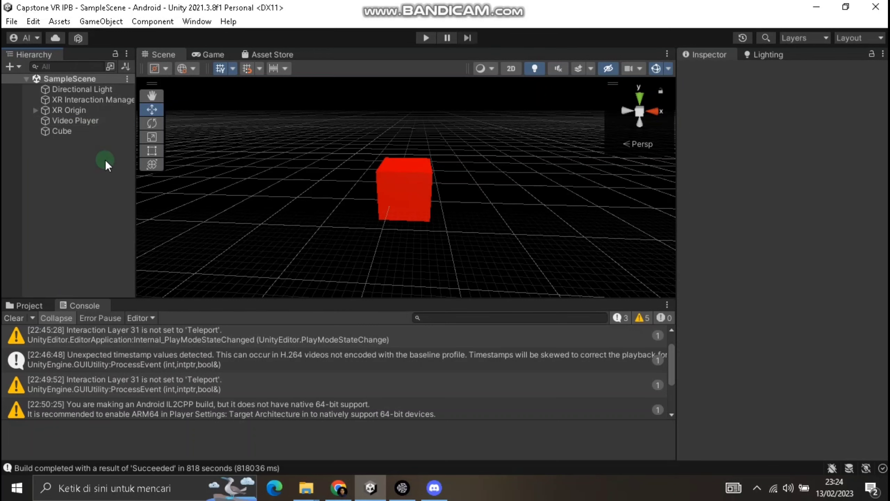
Open the XR Interaction Toolkit interaction layer settings from the console warning about Interaction Layer 31.
{"action": "double_click", "coordinate": [122, 336]}
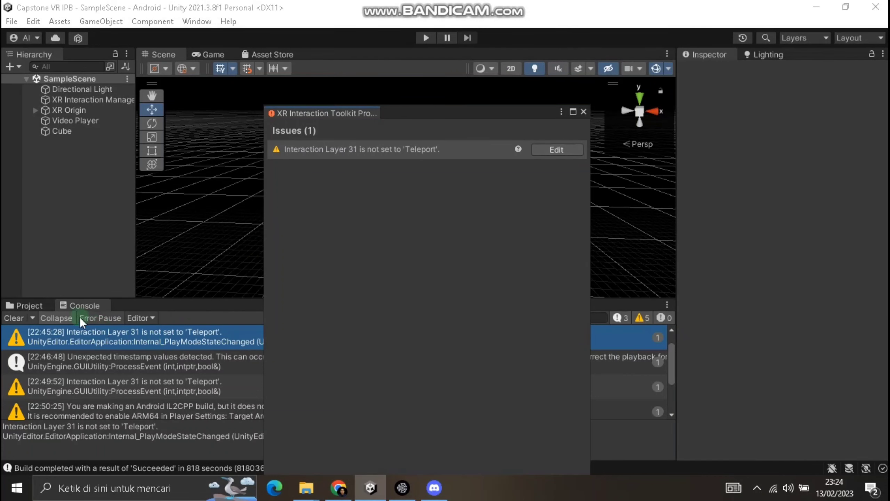
{"action": "left_click", "coordinate": [584, 112]}
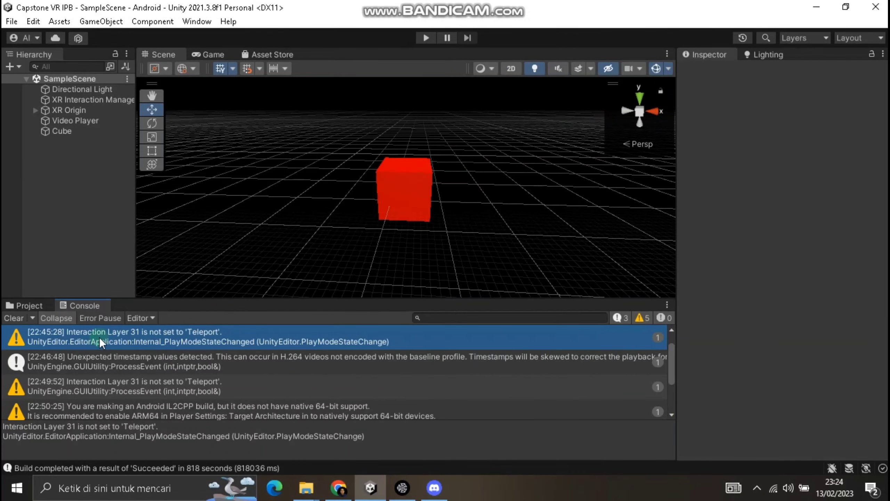
{"action": "double_click", "coordinate": [126, 345]}
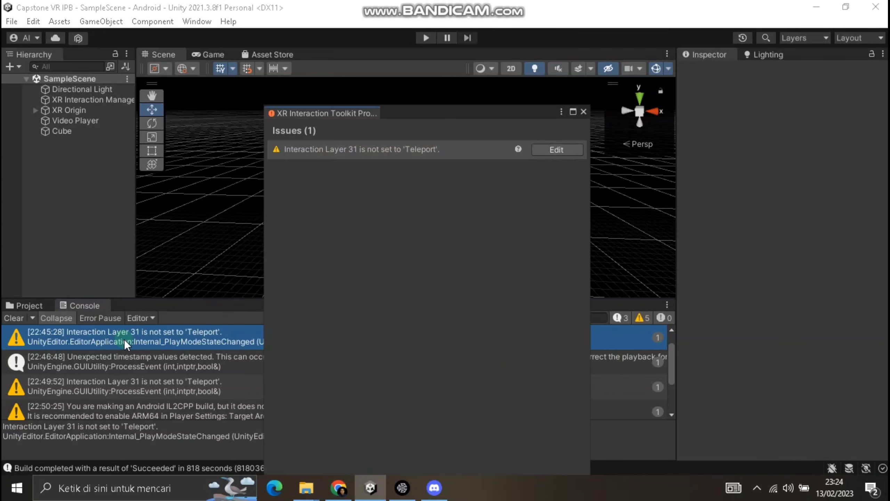
{"action": "left_click", "coordinate": [573, 150]}
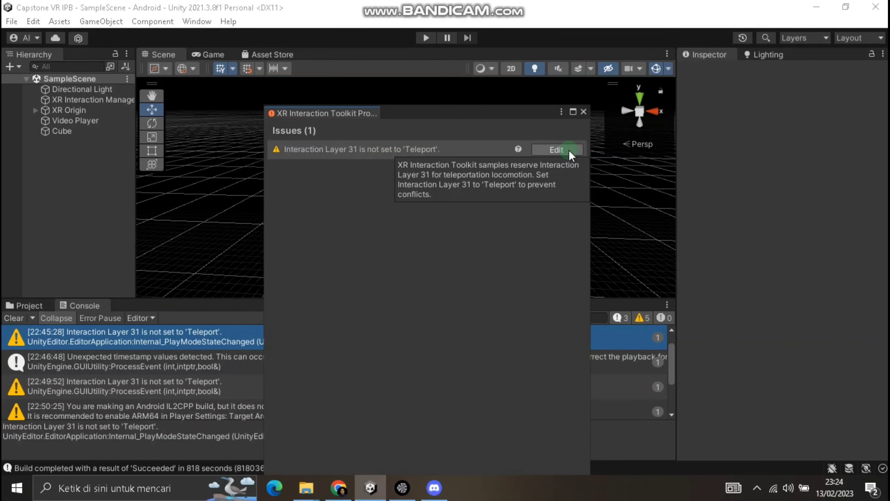
{"action": "left_click", "coordinate": [570, 151]}
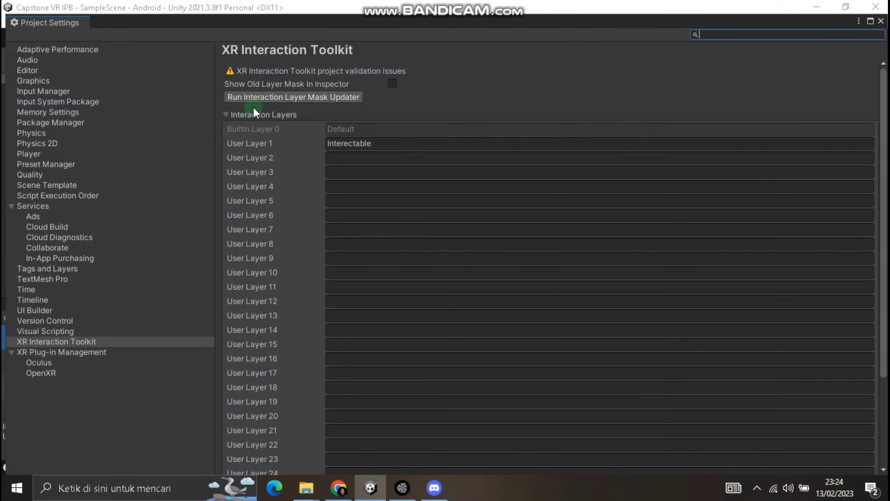
Name User Layer 31 "Teleport" and close the project settings and the validation window.
{"action": "left_click", "coordinate": [426, 153]}
{"action": "scroll", "coordinate": [379, 182], "scroll_direction": "down", "scroll_amount": 3}
{"action": "left_click", "coordinate": [425, 451]}
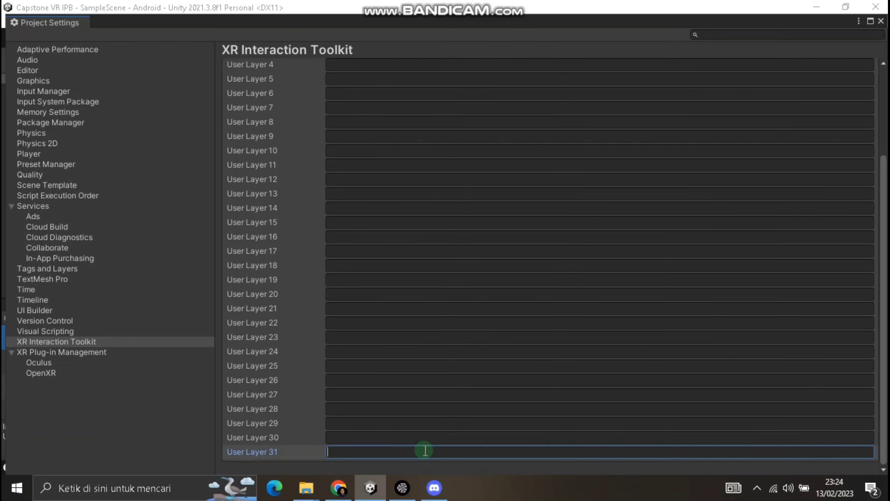
{"action": "type", "text": "Teleport"}
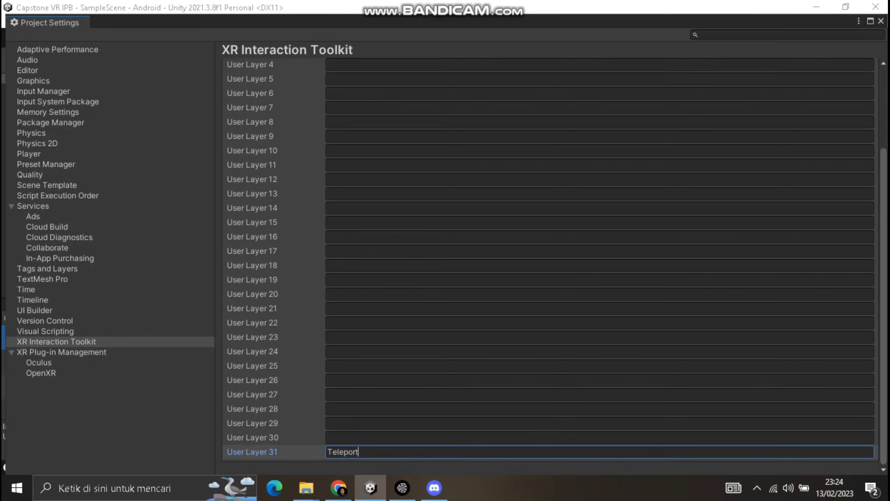
{"action": "left_click", "coordinate": [210, 159]}
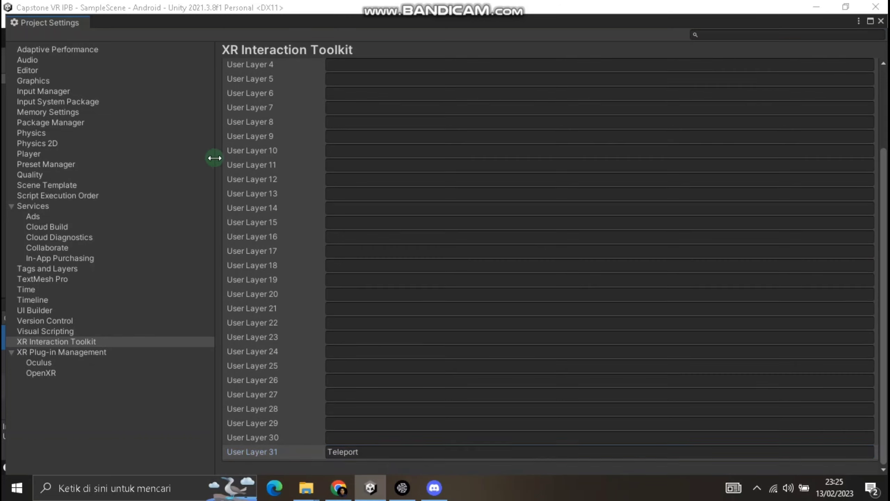
{"action": "left_click", "coordinate": [880, 20]}
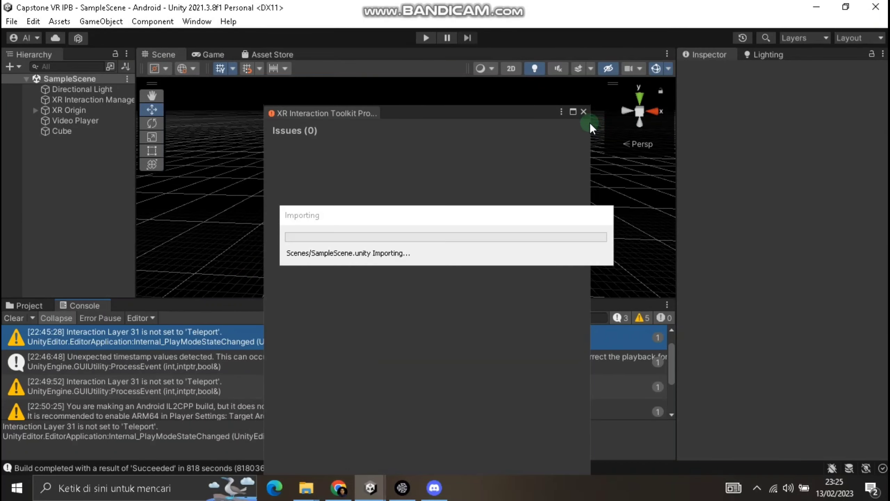
{"action": "left_click", "coordinate": [584, 111]}
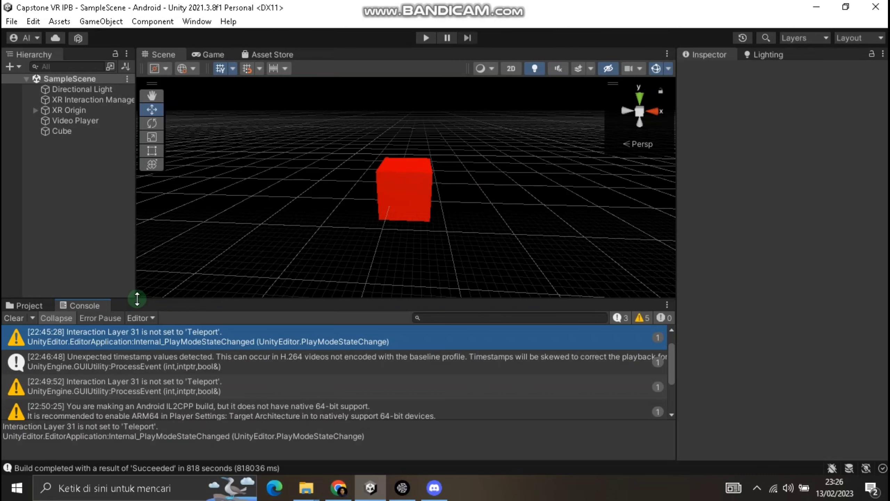
Enable ARM64 as a target architecture in the Android player settings.
{"action": "left_click", "coordinate": [33, 22]}
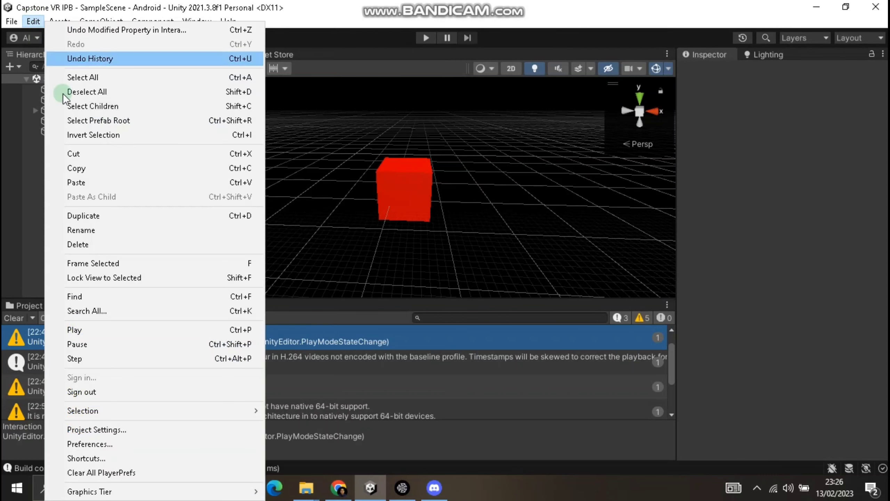
{"action": "left_click", "coordinate": [130, 430]}
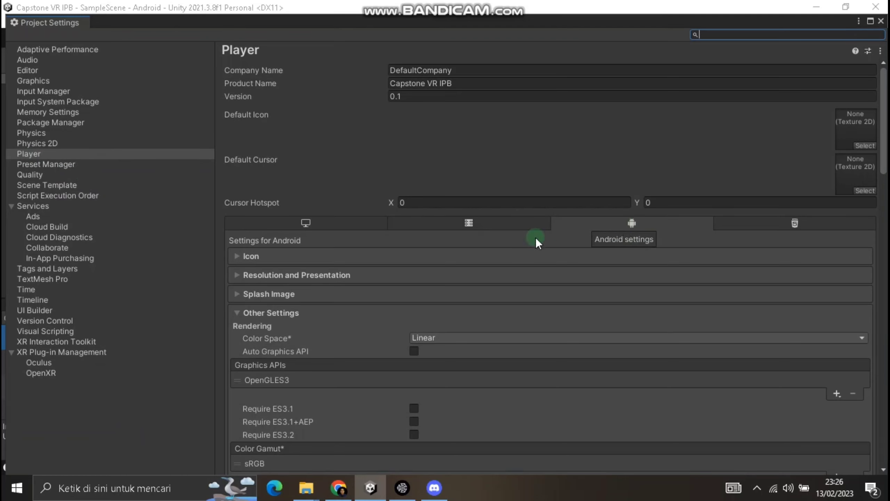
{"action": "scroll", "coordinate": [266, 298], "scroll_direction": "down", "scroll_amount": 2}
{"action": "scroll", "coordinate": [272, 273], "scroll_direction": "down", "scroll_amount": 8}
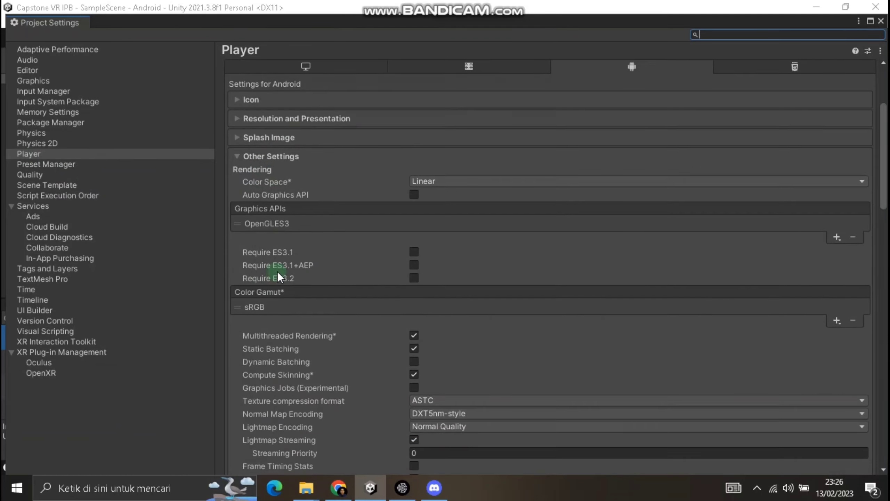
{"action": "scroll", "coordinate": [278, 277], "scroll_direction": "down", "scroll_amount": 6}
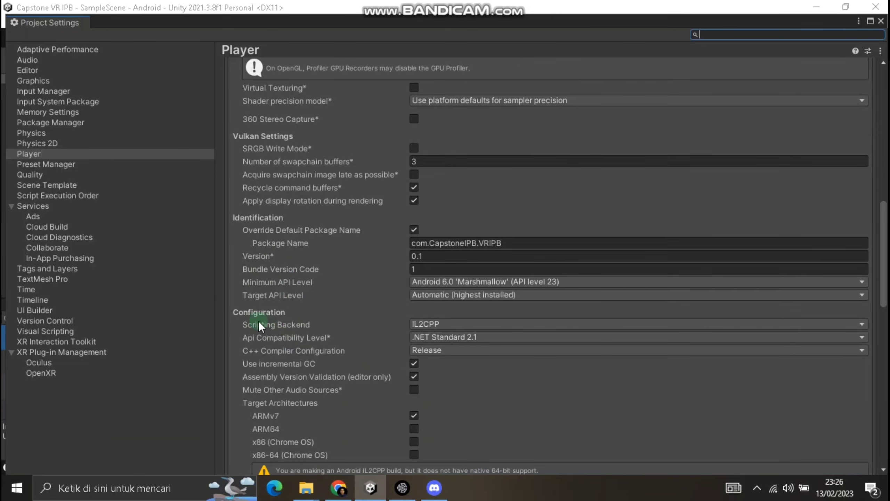
{"action": "scroll", "coordinate": [284, 315], "scroll_direction": "down", "scroll_amount": 2}
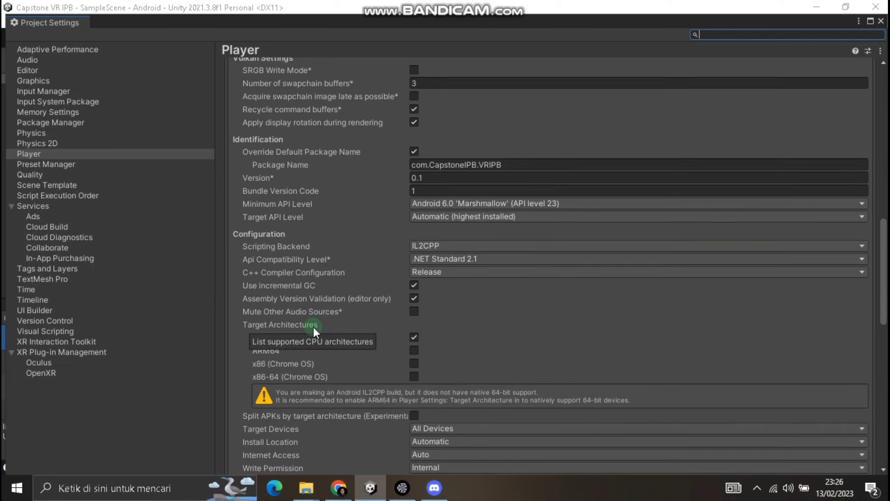
{"action": "left_click", "coordinate": [414, 350]}
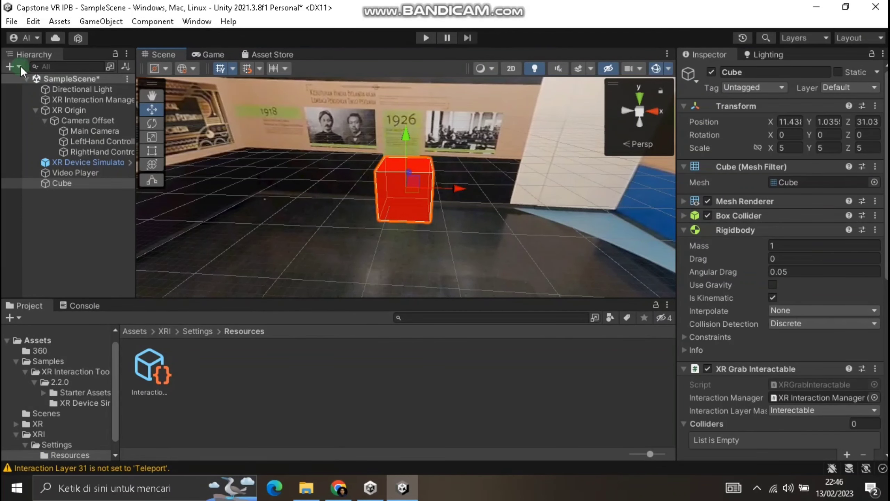
Add the open SampleScene to the scenes in build in the Build Settings.
{"action": "left_click", "coordinate": [14, 23]}
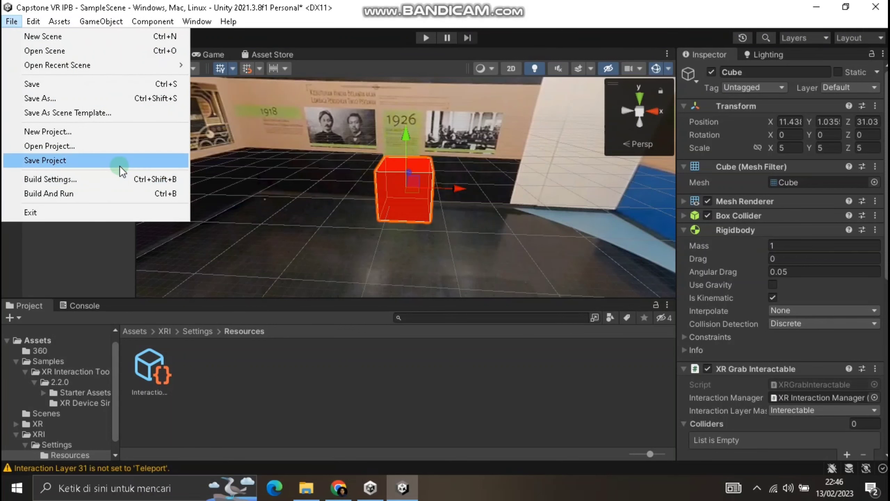
{"action": "left_click", "coordinate": [123, 180]}
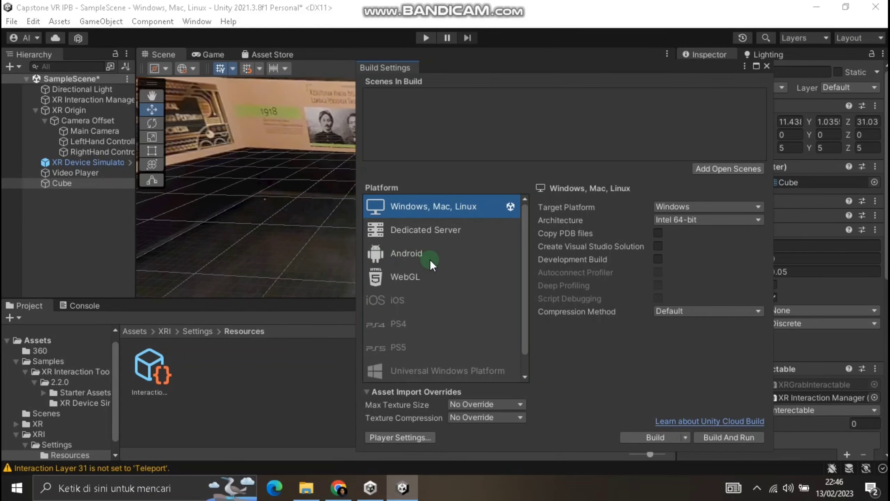
{"action": "left_click", "coordinate": [725, 166]}
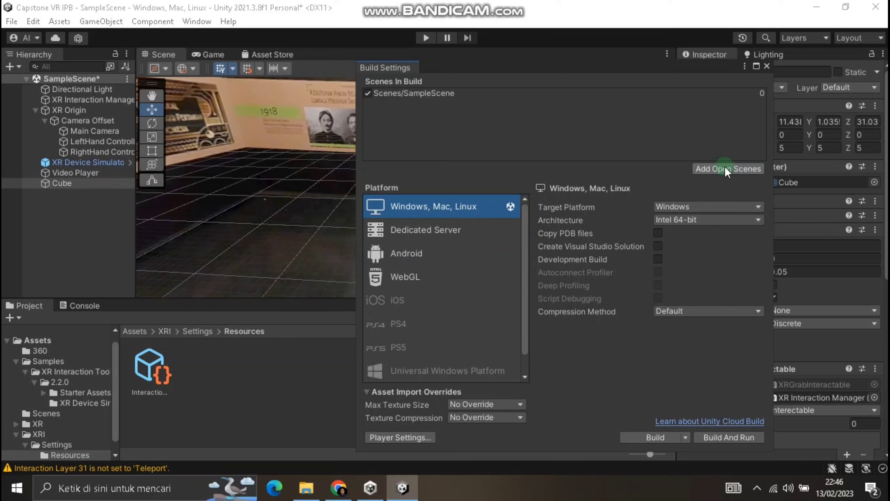
Switch the build platform to Android and set its texture compression to ASTC.
{"action": "left_click", "coordinate": [409, 253]}
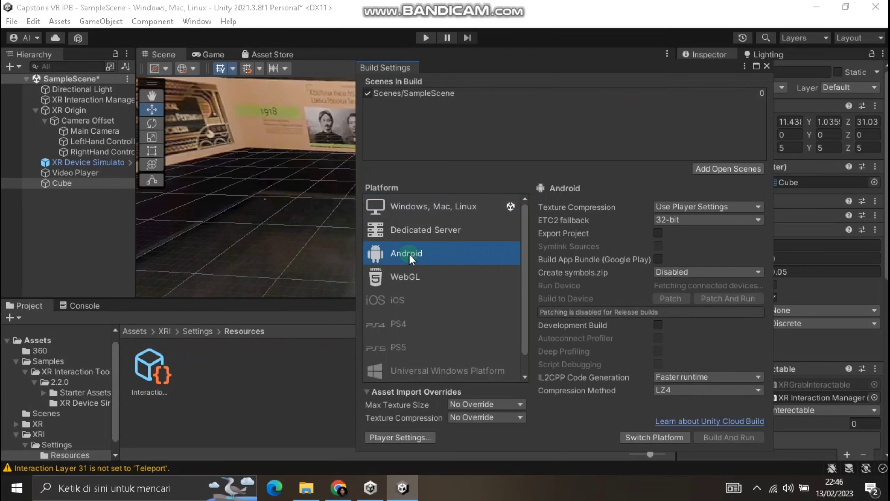
{"action": "left_click", "coordinate": [663, 436]}
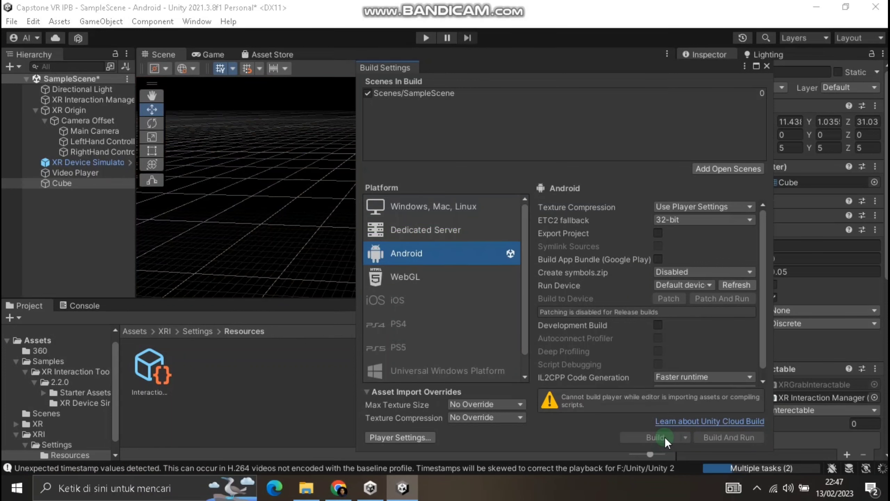
{"action": "left_click", "coordinate": [423, 252]}
{"action": "left_click", "coordinate": [671, 206]}
{"action": "left_click", "coordinate": [702, 265]}
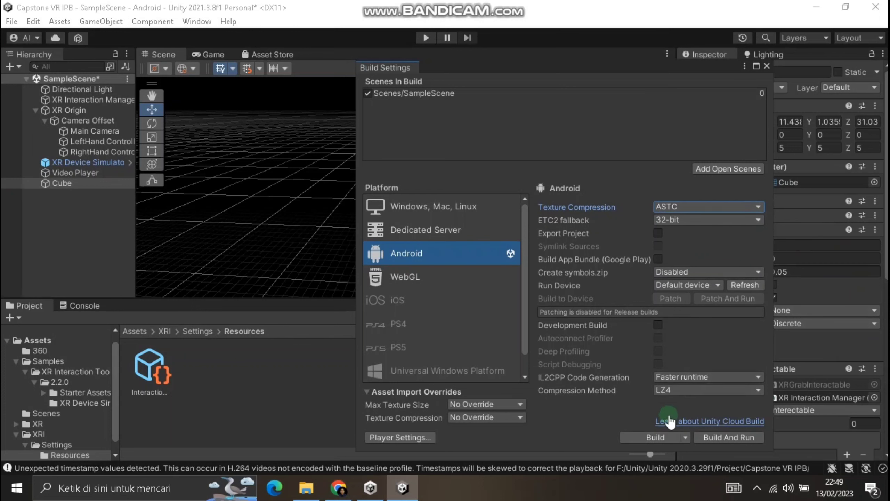
Start the Android build and name the APK file capstone360VR_IPB.
{"action": "left_click", "coordinate": [656, 437]}
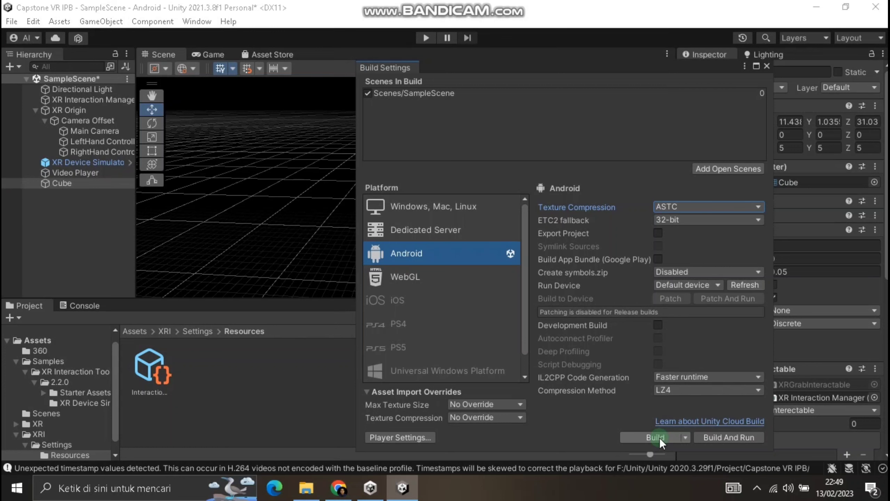
{"action": "left_click", "coordinate": [659, 438]}
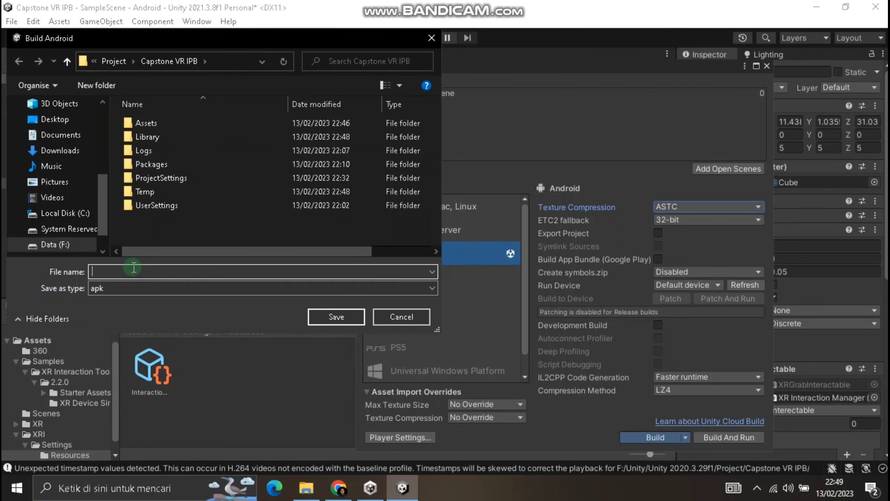
{"action": "type", "text": "capstone"}
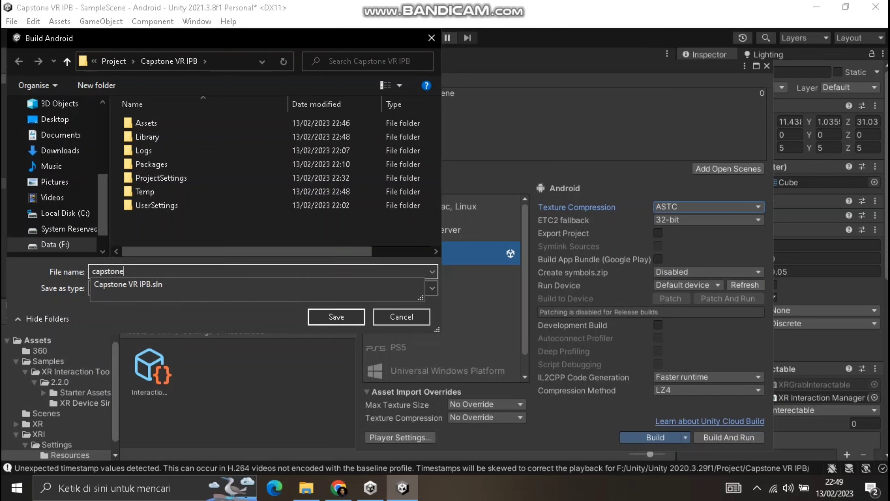
{"action": "type", "text": "V"}
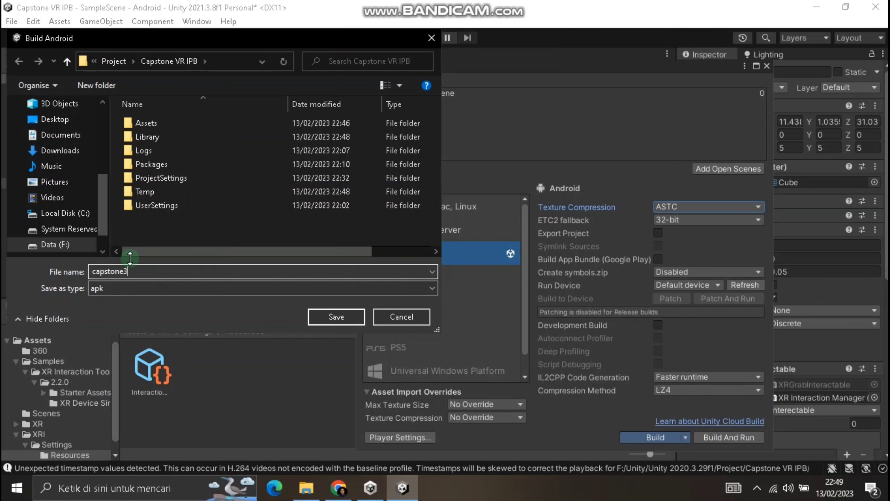
{"action": "type", "text": "6"}
{"action": "key", "text": "BackSpace"}
{"action": "key", "text": "BackSpace"}
{"action": "type", "text": "PB"}
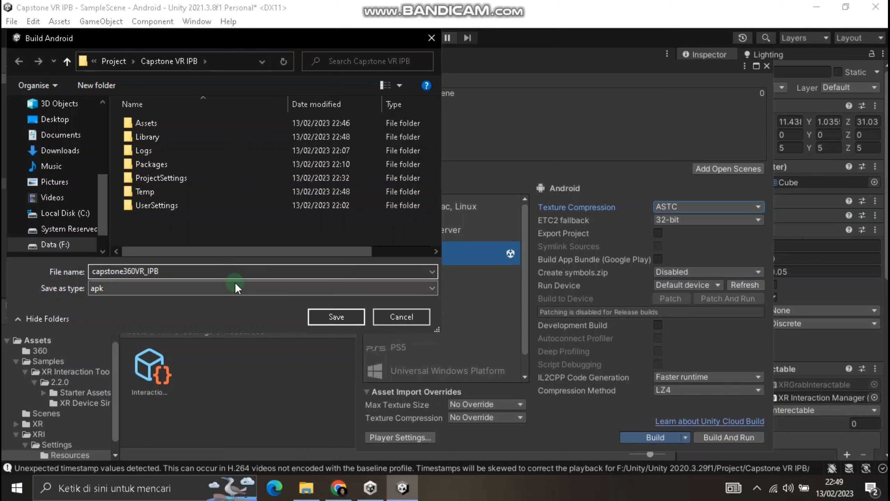
{"action": "left_click", "coordinate": [325, 317]}
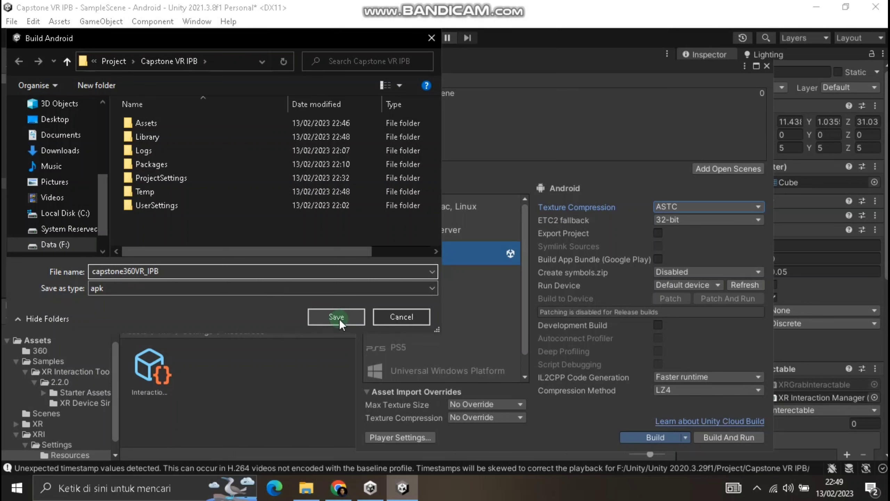
Create a folder named Apk inside the Capstone VR IPB project folder and save the build in it.
{"action": "left_click", "coordinate": [286, 249]}
{"action": "right_click", "coordinate": [252, 224]}
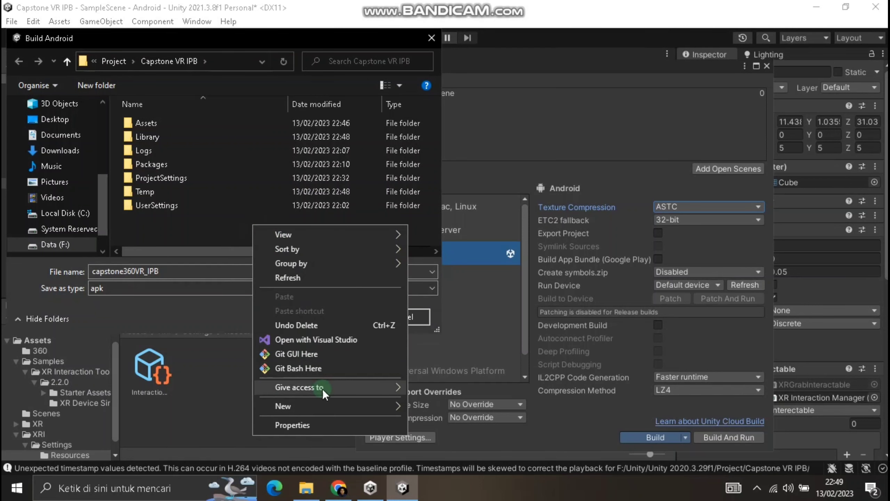
{"action": "left_click", "coordinate": [388, 405]}
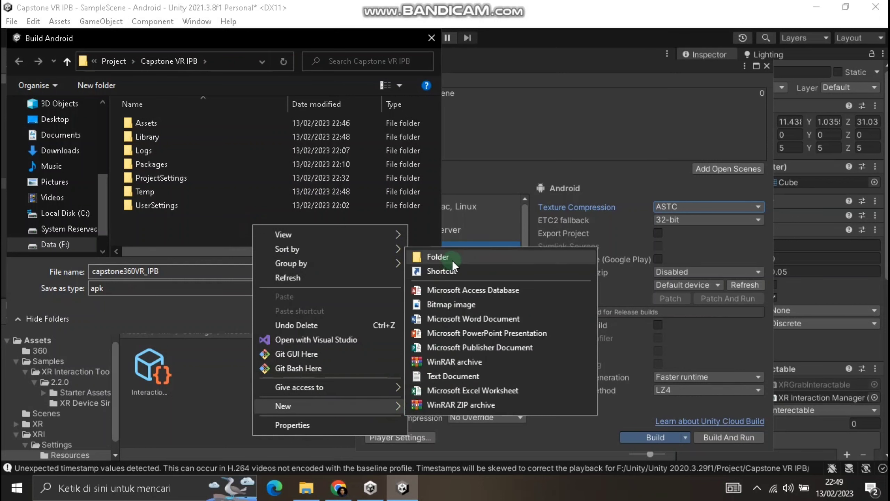
{"action": "left_click", "coordinate": [452, 261]}
{"action": "type", "text": "A"}
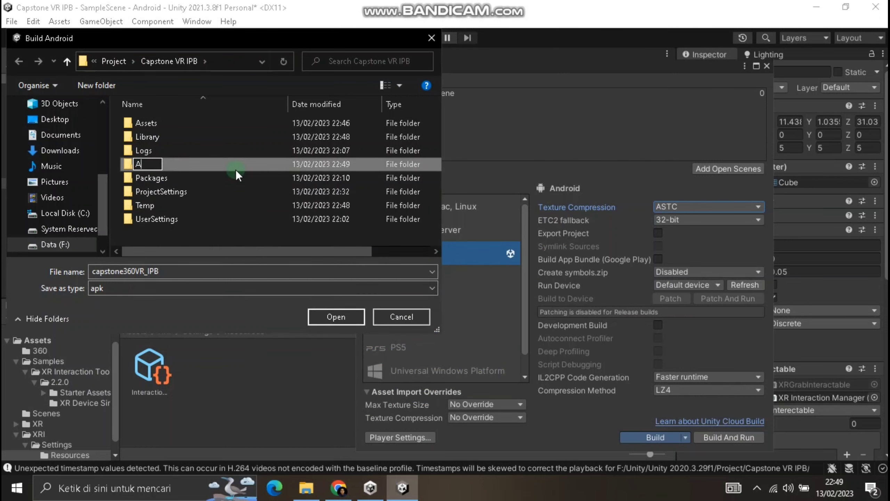
{"action": "type", "text": "pk"}
{"action": "key", "text": "Return"}
{"action": "double_click", "coordinate": [199, 122]}
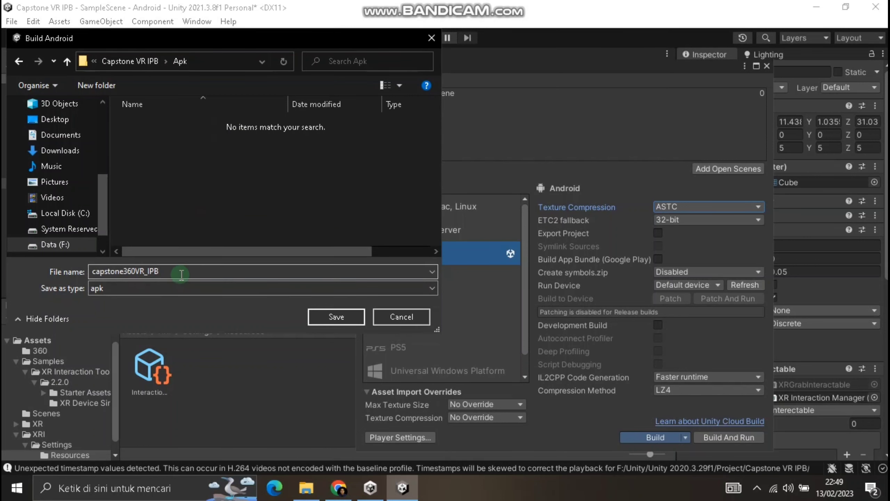
{"action": "left_click", "coordinate": [337, 317]}
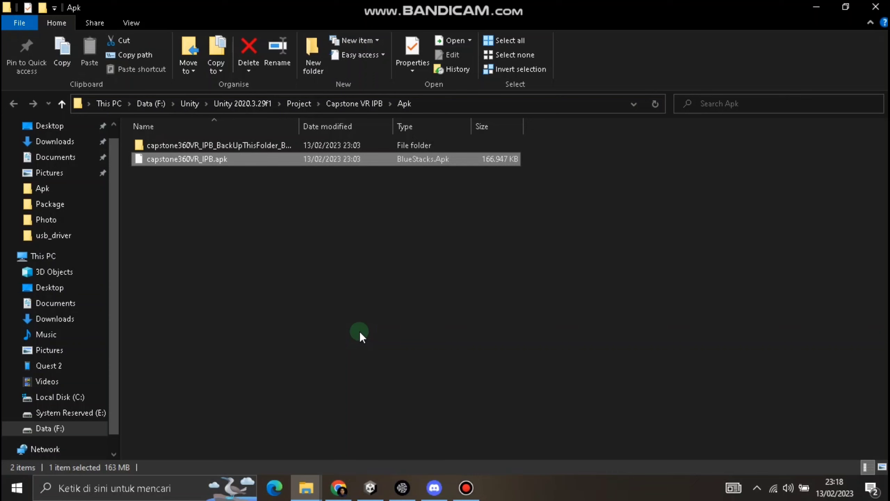
Switch to Chrome, review the SideQuest installers, and open the Advanced Installer download for Windows 10 x64 without saving it.
{"action": "left_click", "coordinate": [348, 477]}
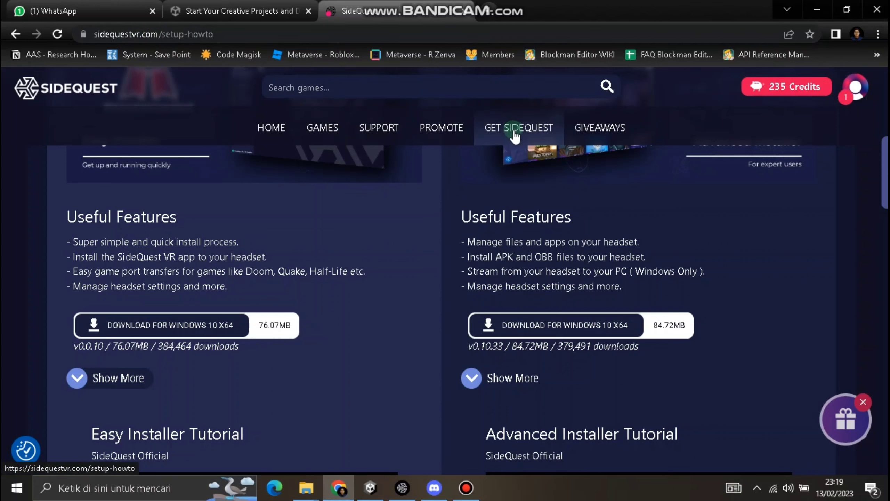
{"action": "scroll", "coordinate": [526, 204], "scroll_direction": "up", "scroll_amount": 6}
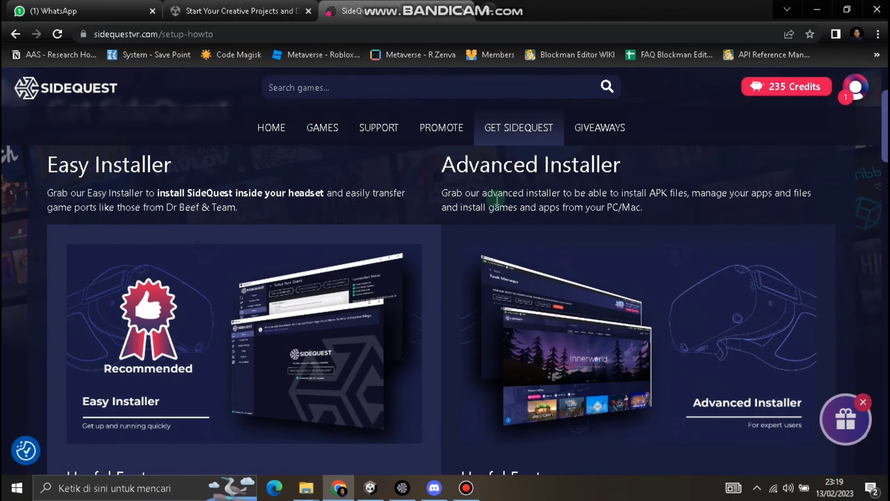
{"action": "scroll", "coordinate": [628, 190], "scroll_direction": "down", "scroll_amount": 10}
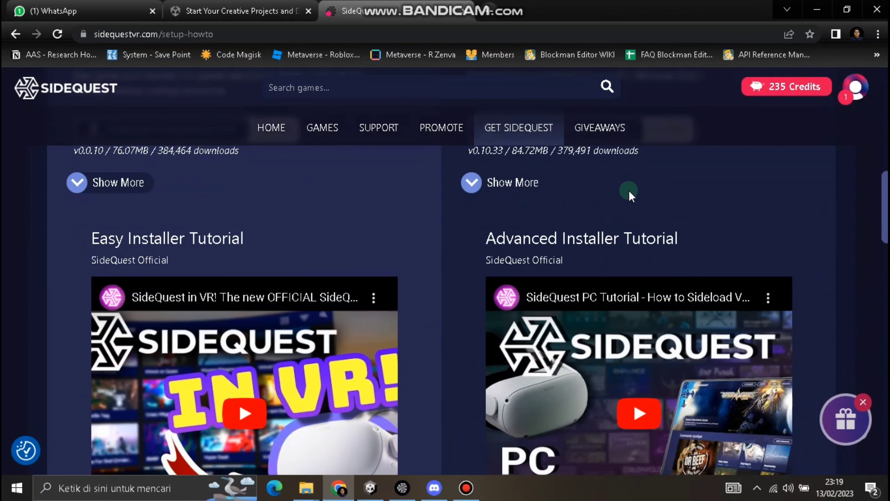
{"action": "scroll", "coordinate": [656, 199], "scroll_direction": "up", "scroll_amount": 5}
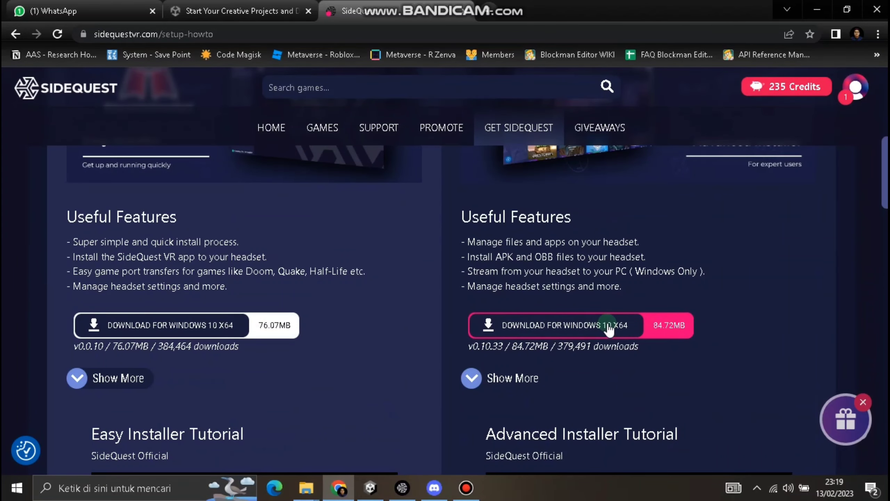
{"action": "left_click", "coordinate": [663, 324]}
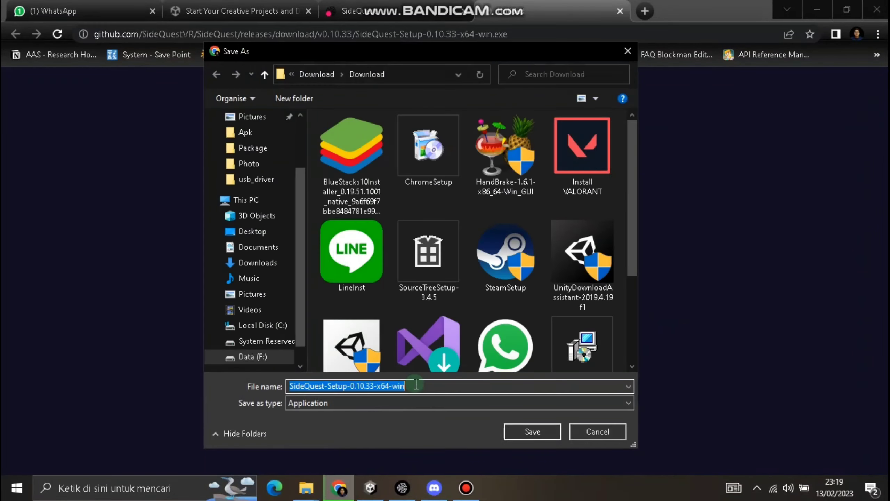
{"action": "left_click", "coordinate": [628, 51]}
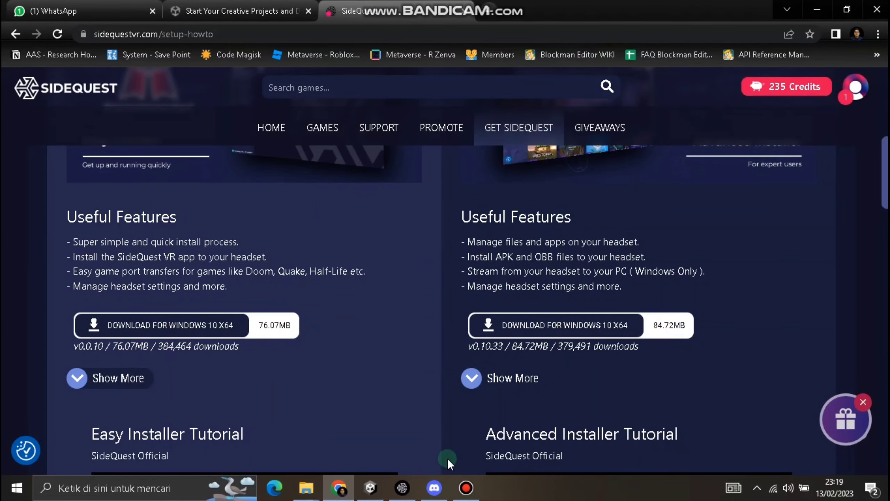
Switch to the SideQuest desktop app and check the logged-in account menu.
{"action": "left_click", "coordinate": [403, 489]}
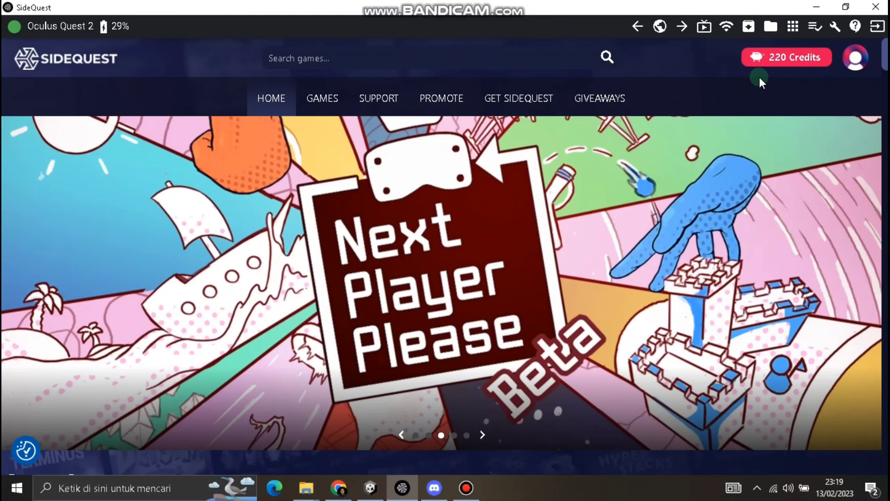
{"action": "left_click", "coordinate": [854, 58]}
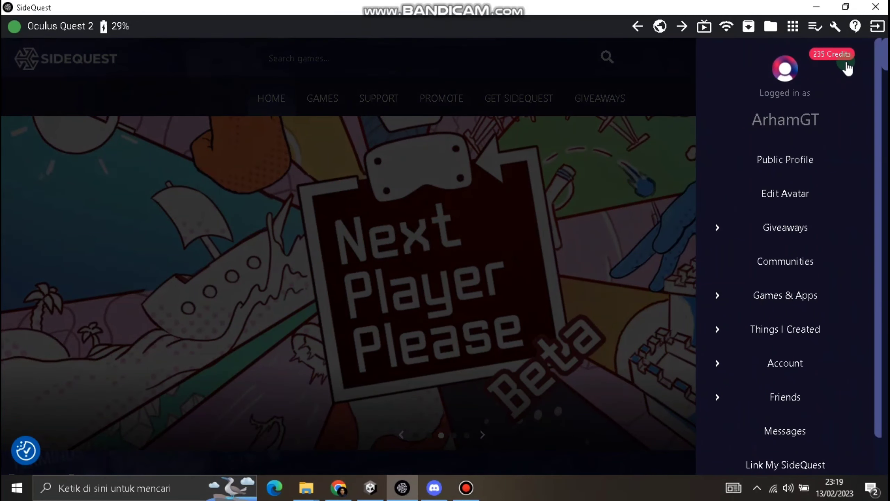
{"action": "left_click", "coordinate": [623, 96]}
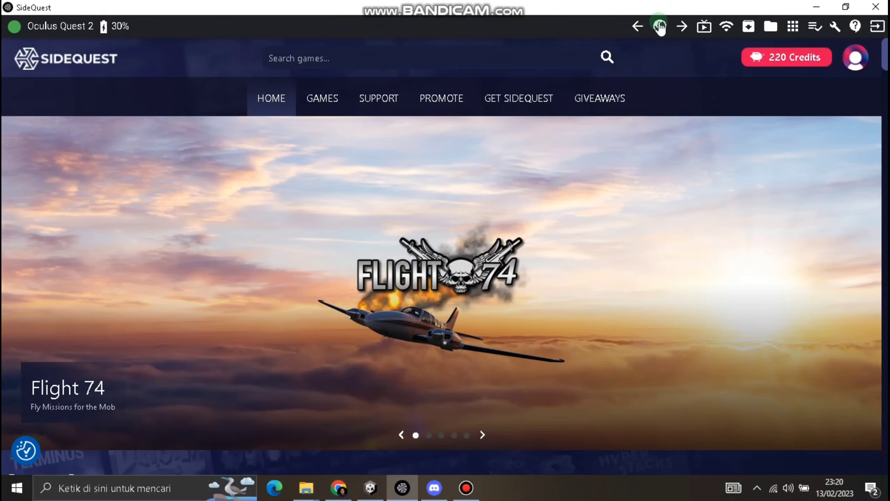
Start installing an APK from the computer and browse to F:, Unity, Unity 2020.3.29f1, Project, Capstone VR IPB, Apk.
{"action": "left_click", "coordinate": [750, 33]}
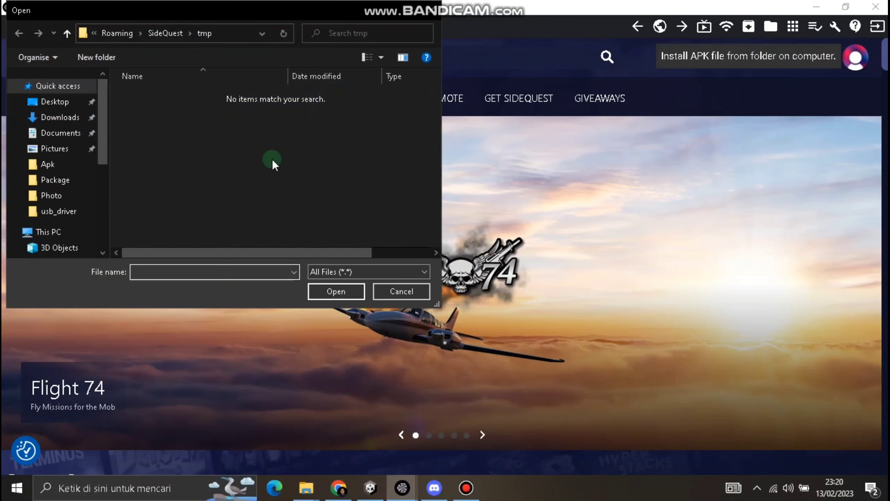
{"action": "scroll", "coordinate": [73, 220], "scroll_direction": "down", "scroll_amount": 5}
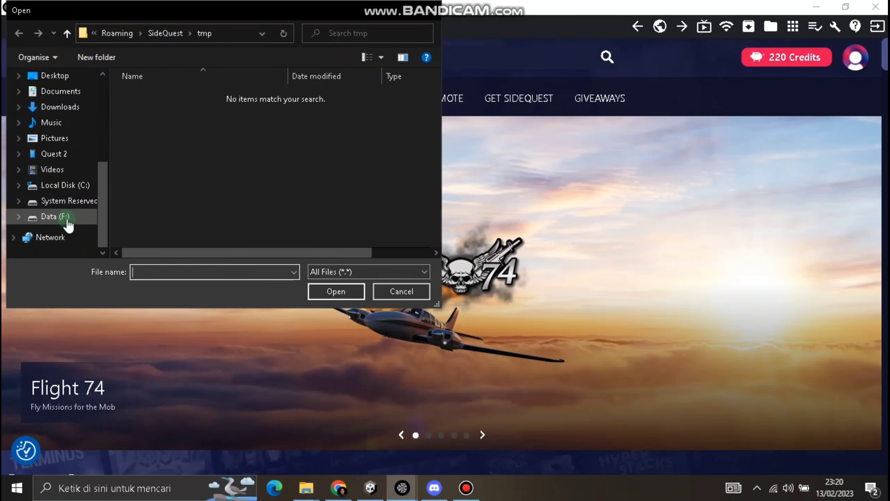
{"action": "left_click", "coordinate": [67, 218]}
{"action": "scroll", "coordinate": [183, 171], "scroll_direction": "down", "scroll_amount": 5}
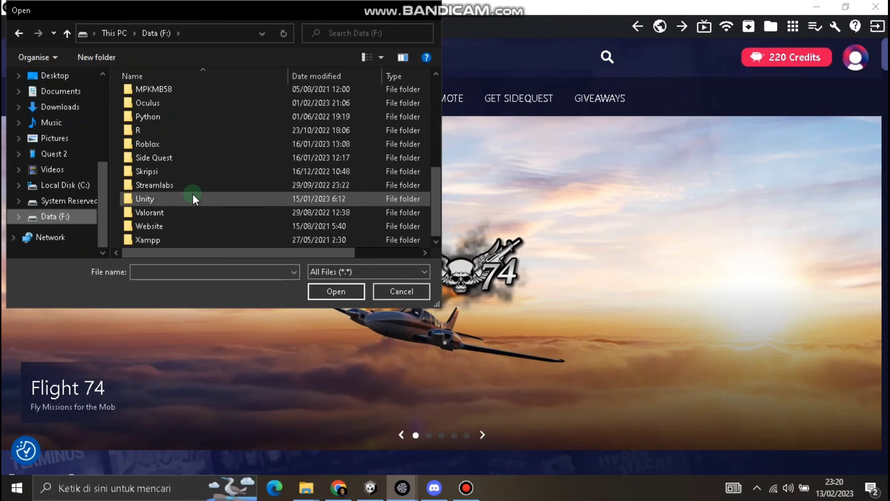
{"action": "double_click", "coordinate": [192, 197]}
{"action": "scroll", "coordinate": [203, 219], "scroll_direction": "down", "scroll_amount": 1}
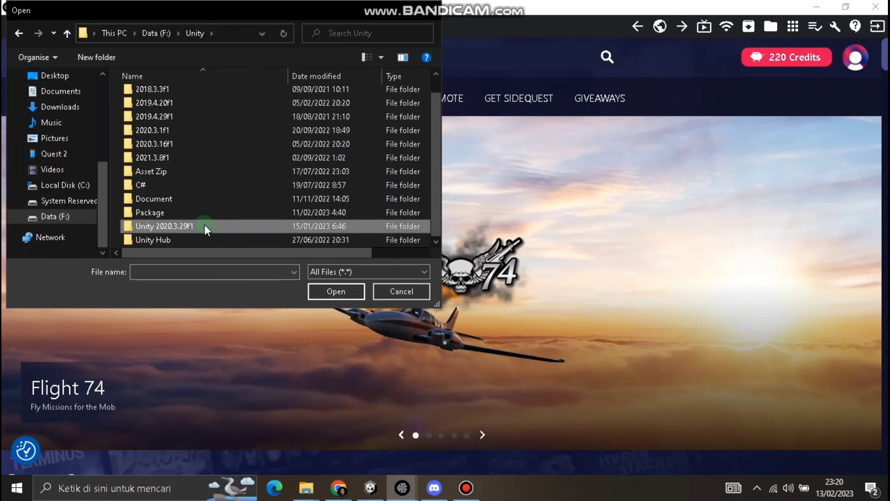
{"action": "double_click", "coordinate": [205, 225]}
{"action": "double_click", "coordinate": [181, 105]}
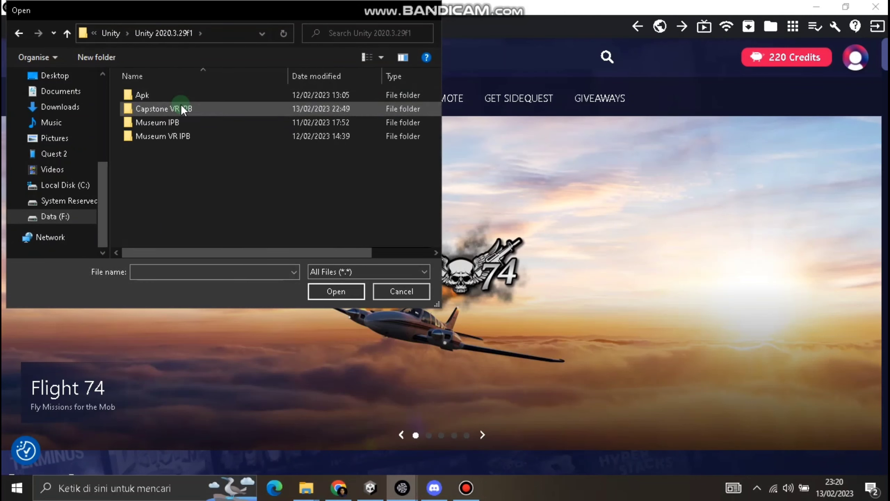
{"action": "double_click", "coordinate": [193, 110]}
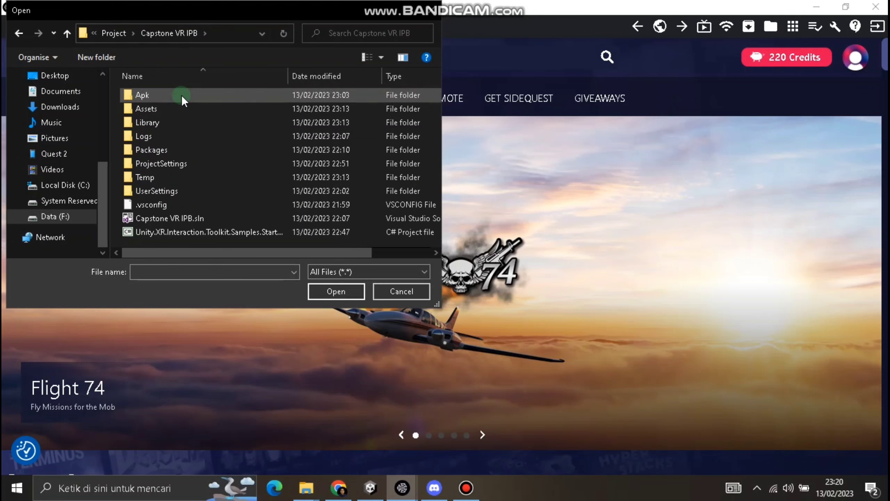
{"action": "double_click", "coordinate": [182, 96]}
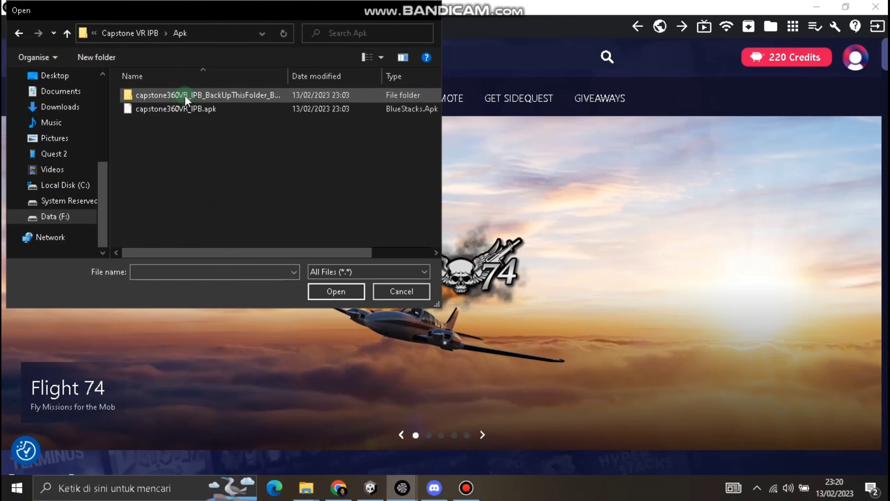
Install capstone360VR_IPB.apk on the Oculus Quest 2 and open the task manager to check the installation.
{"action": "left_click", "coordinate": [207, 114]}
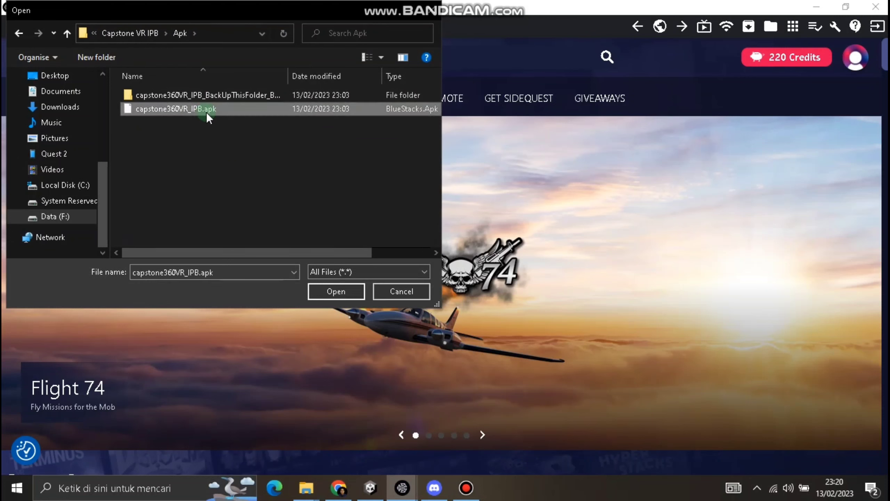
{"action": "left_click", "coordinate": [345, 291]}
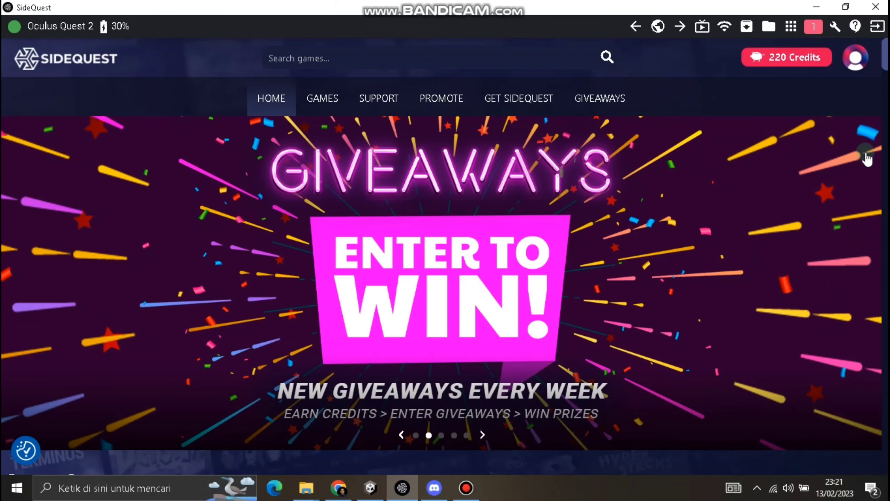
{"action": "left_click", "coordinate": [814, 31]}
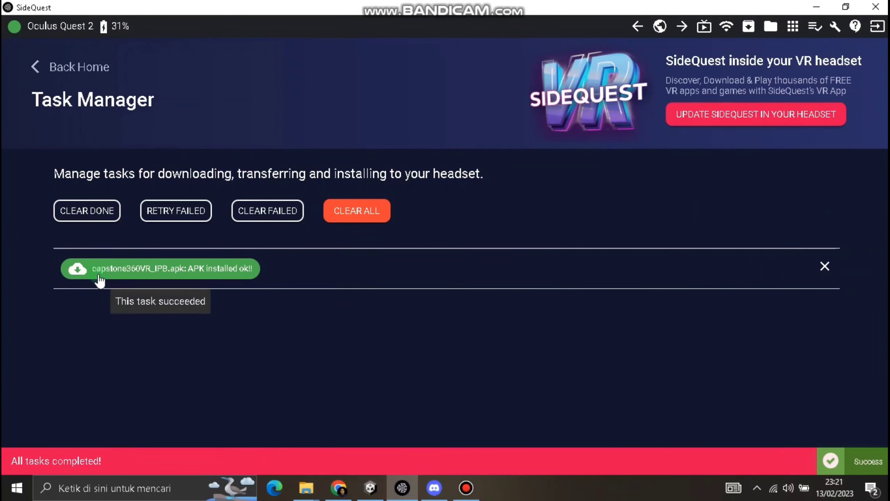